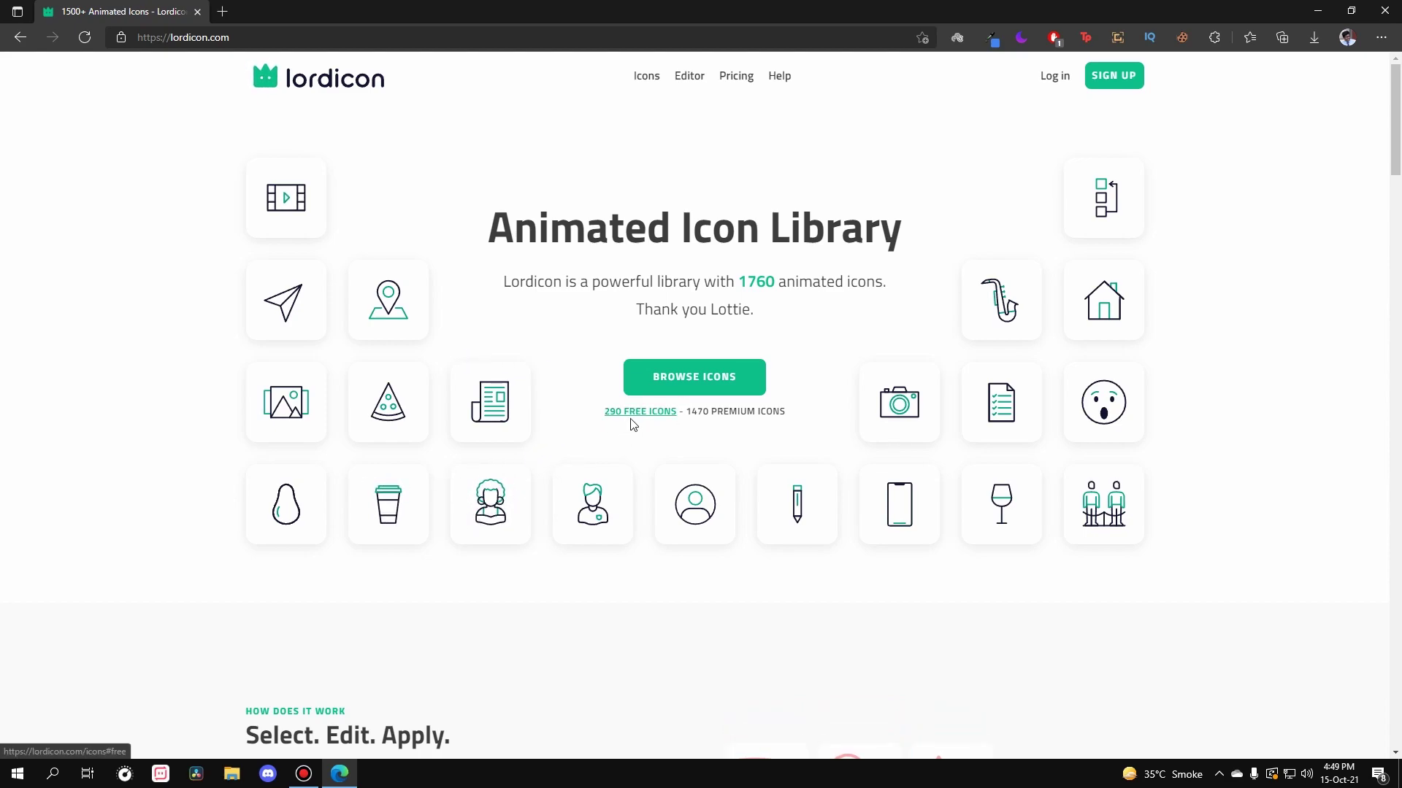
Step: Look through the Lordicon homepage, examining the available formats, icon types, animation triggers, integrations, testimonials and pricing
scroll(742, 426, down, 5)
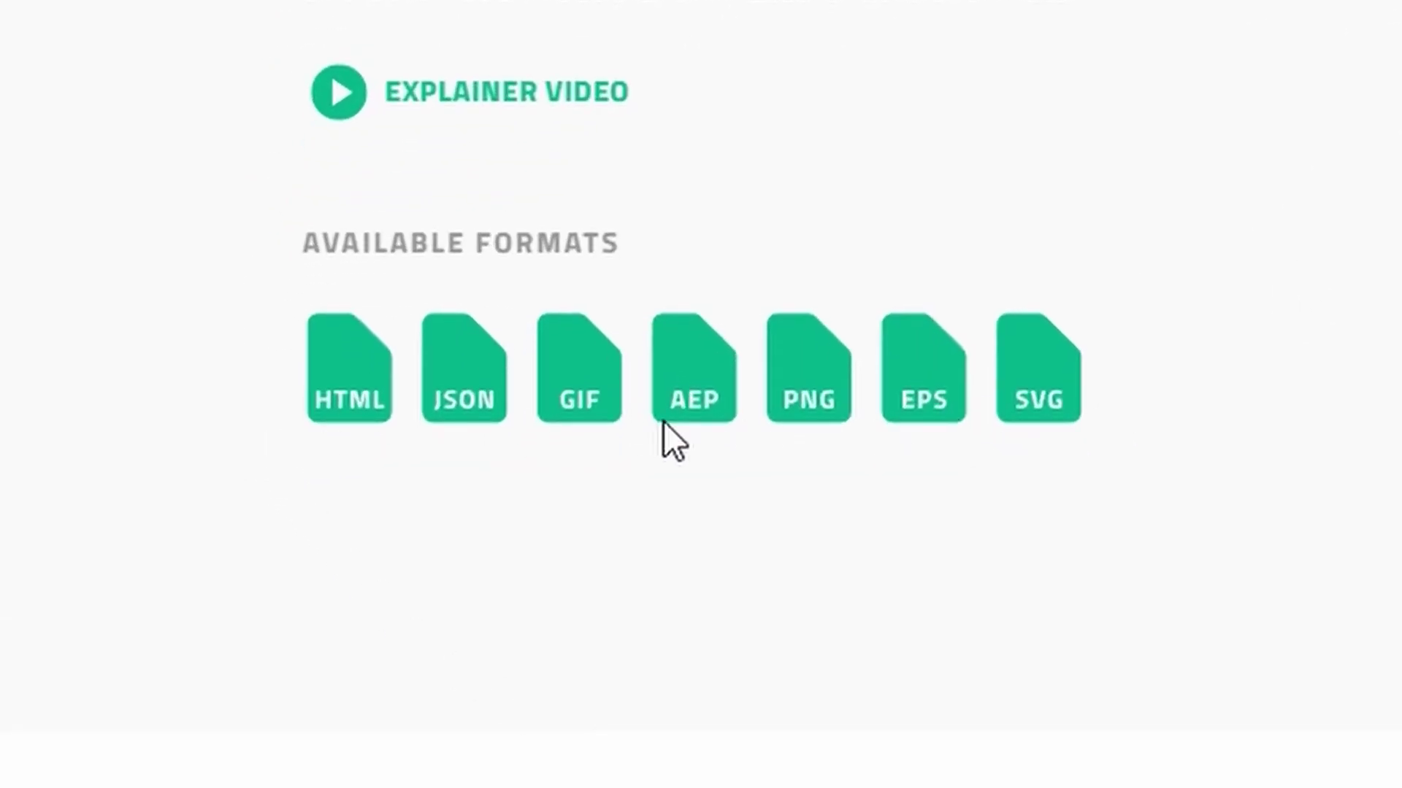
scroll(706, 452, down, 4)
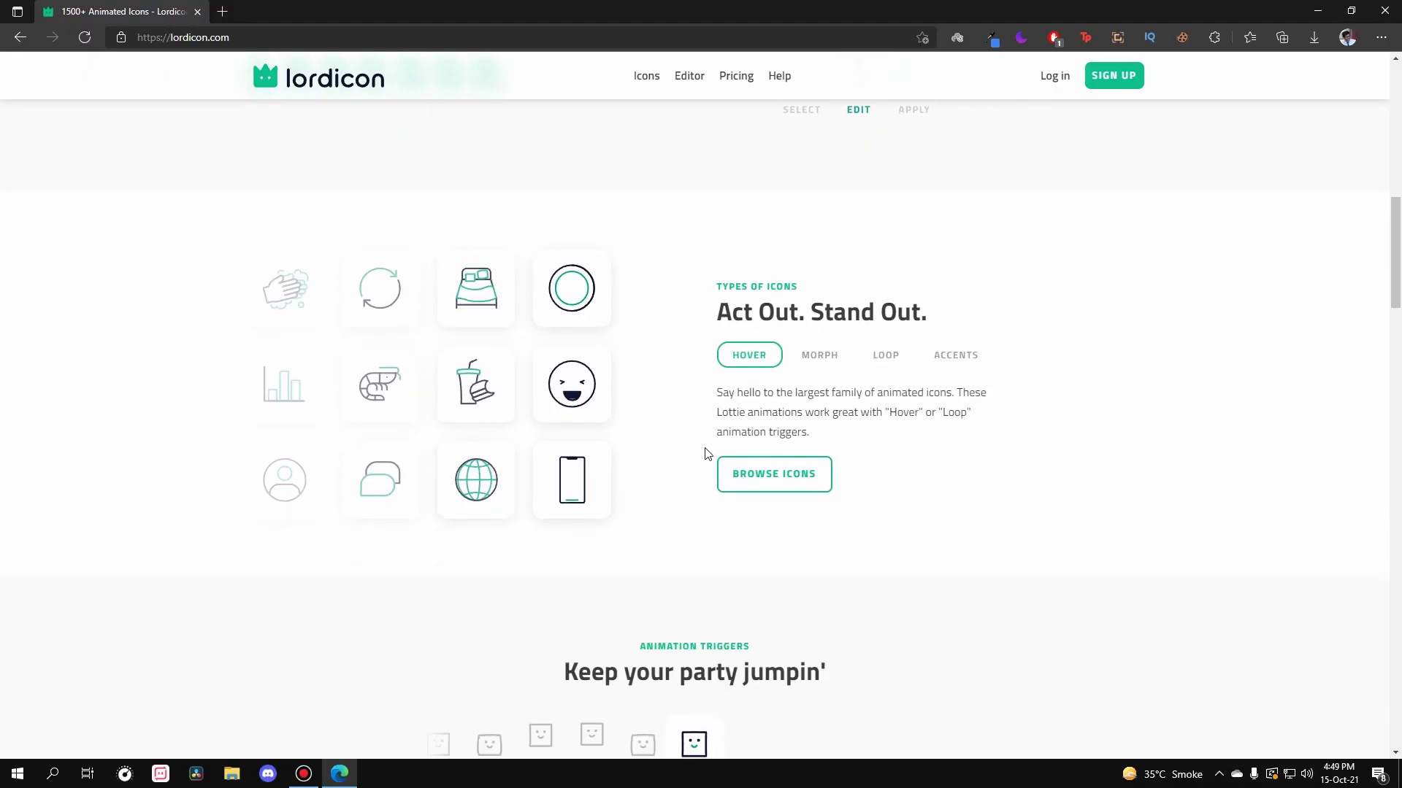
scroll(707, 453, down, 3)
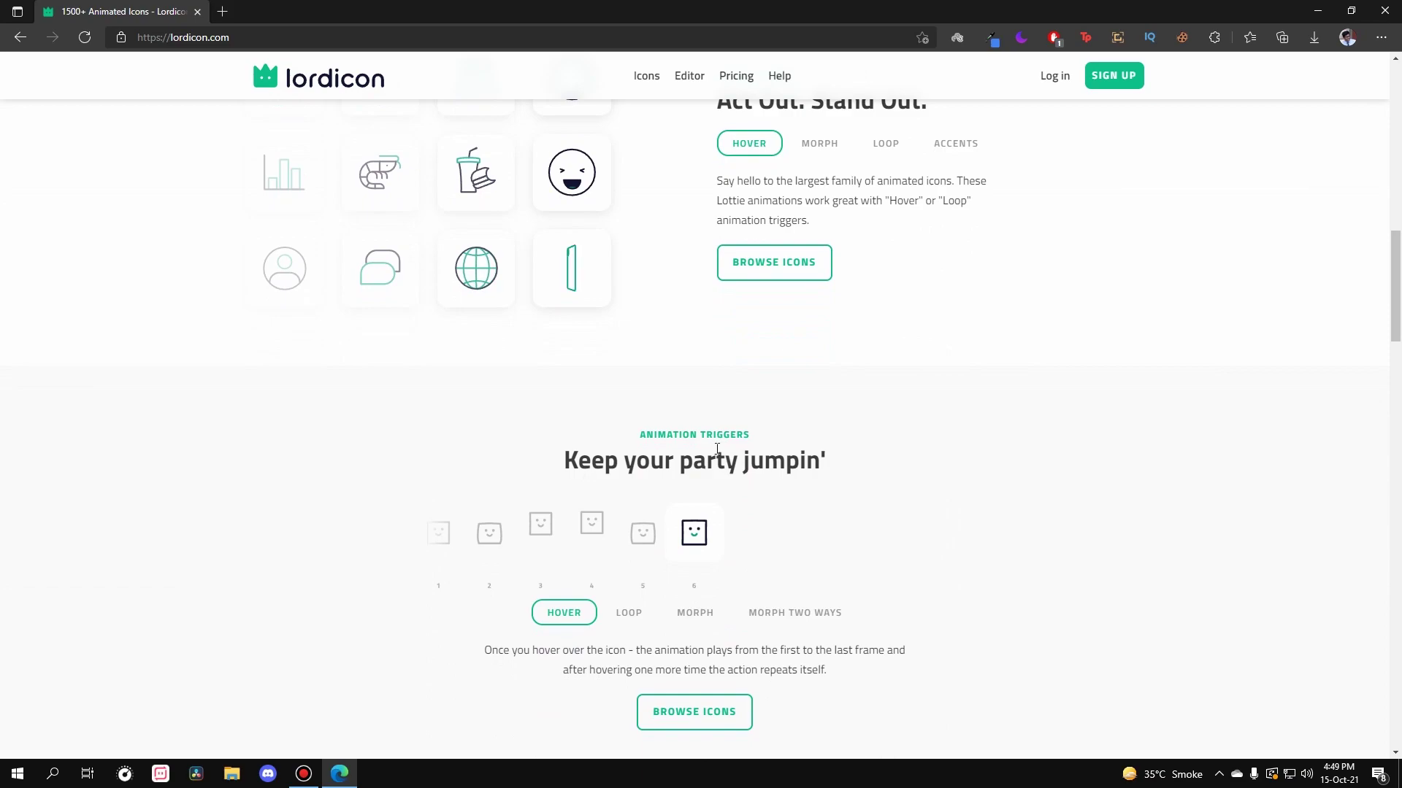
scroll(655, 470, down, 1)
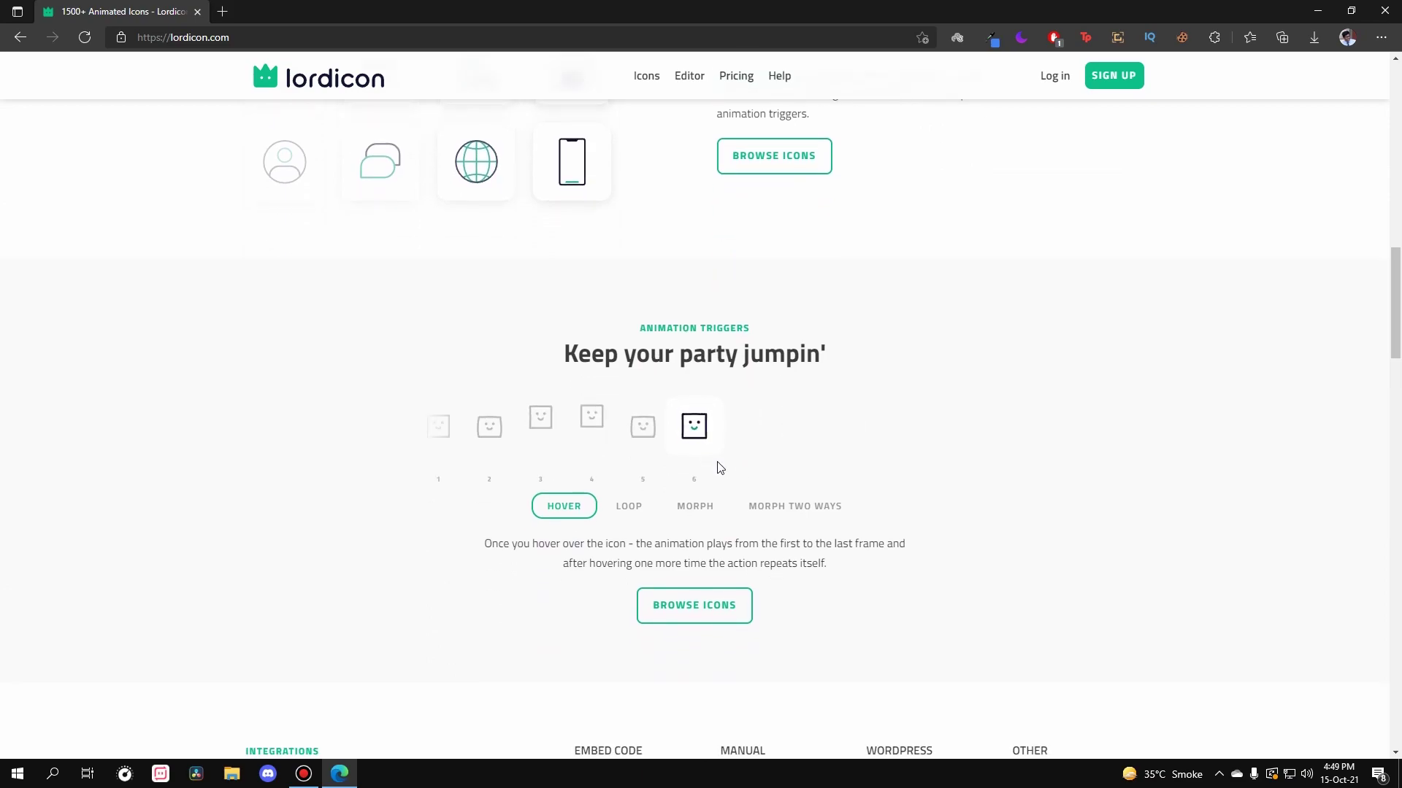
scroll(701, 478, down, 5)
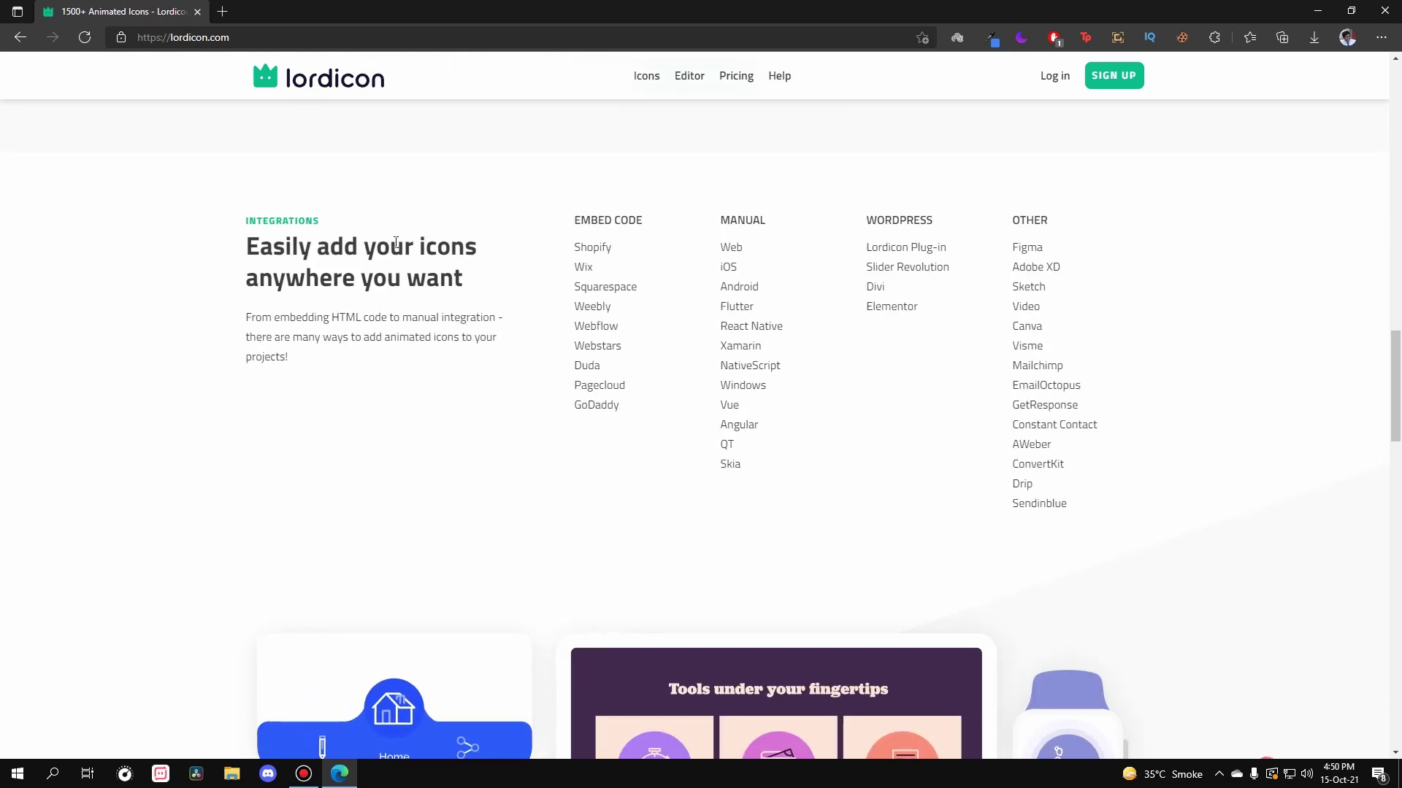
scroll(398, 252, down, 5)
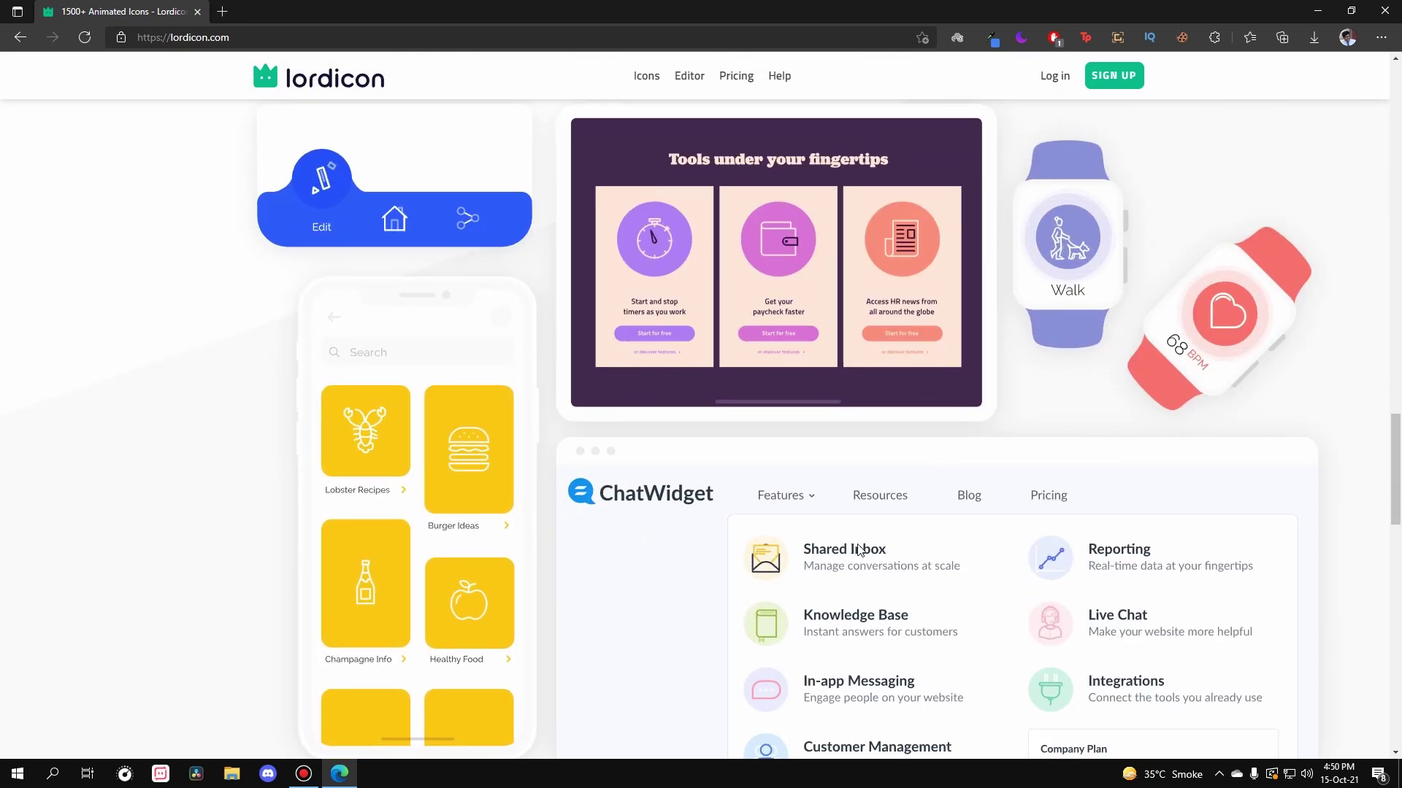
scroll(1024, 494, down, 1)
scroll(1024, 494, down, 8)
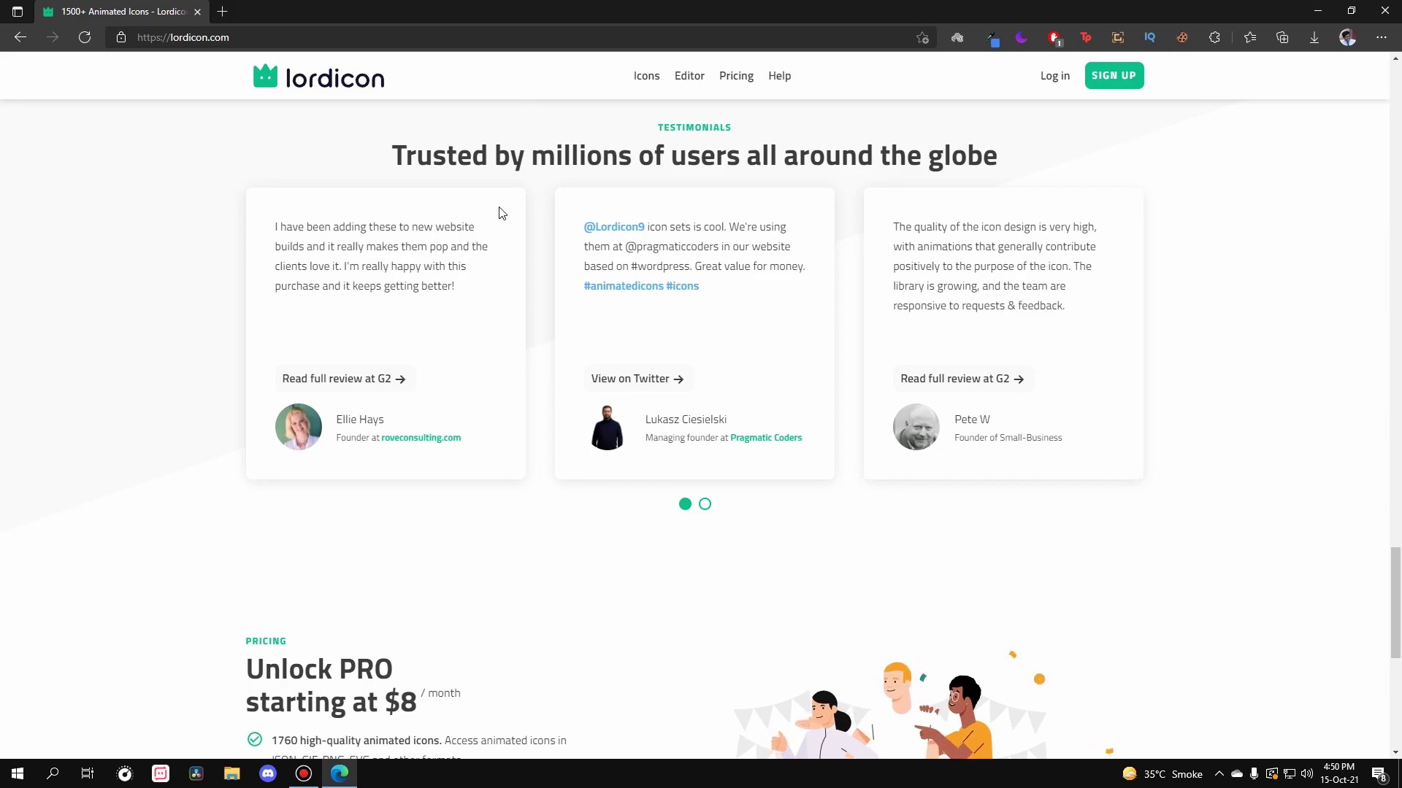
scroll(511, 204, down, 3)
scroll(511, 343, down, 3)
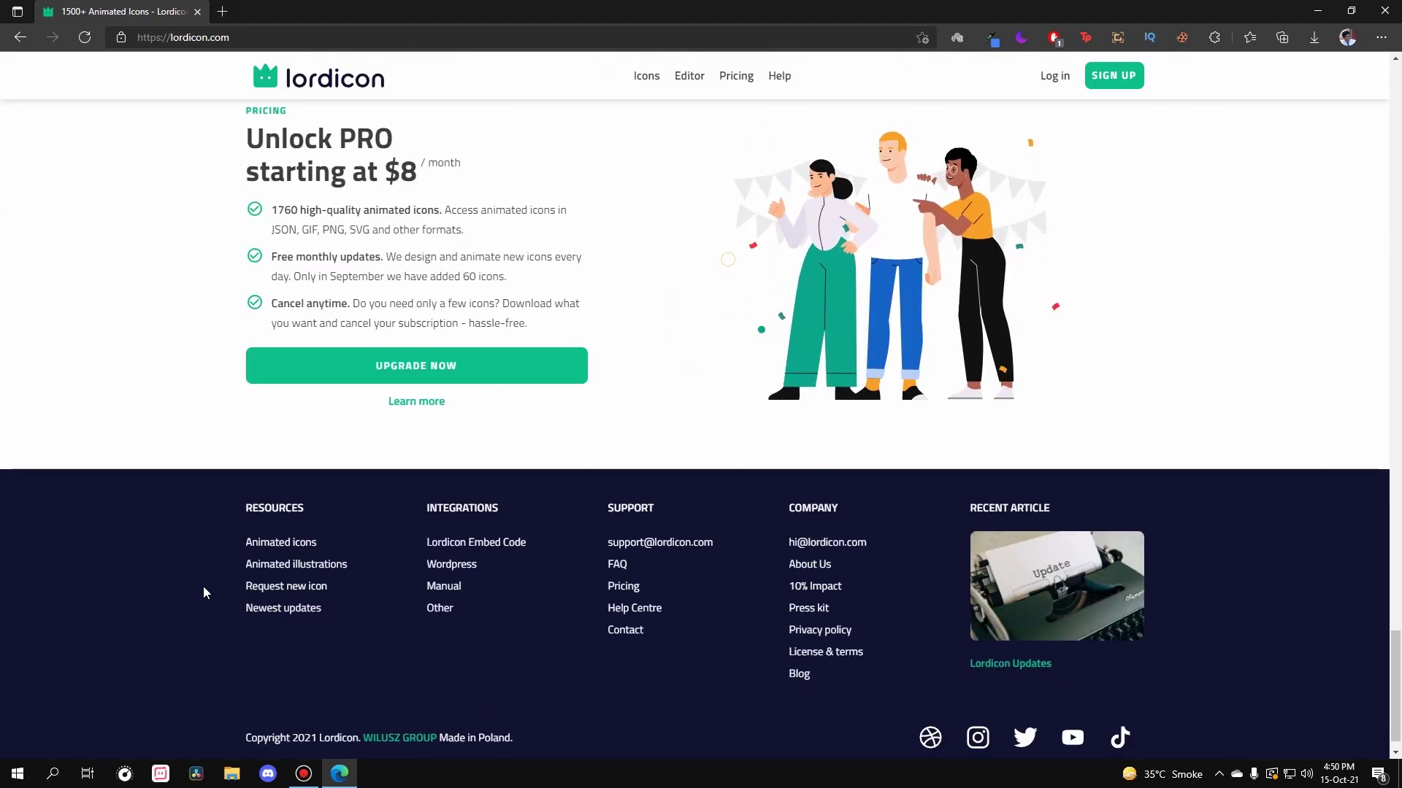
scroll(185, 353, up, 5)
scroll(186, 353, up, 15)
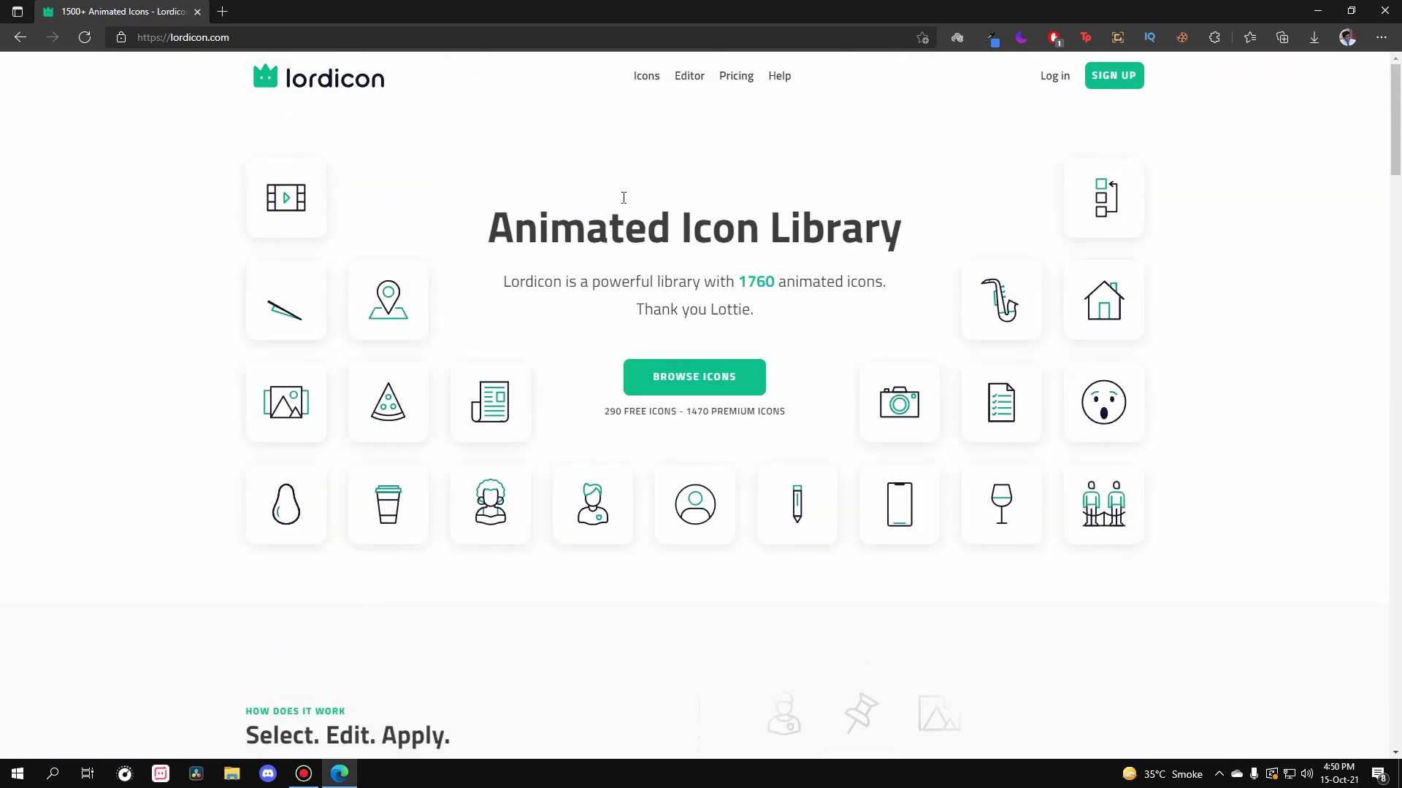
Step: Sign up for a Lordicon account with Google and check the account options
click(1130, 86)
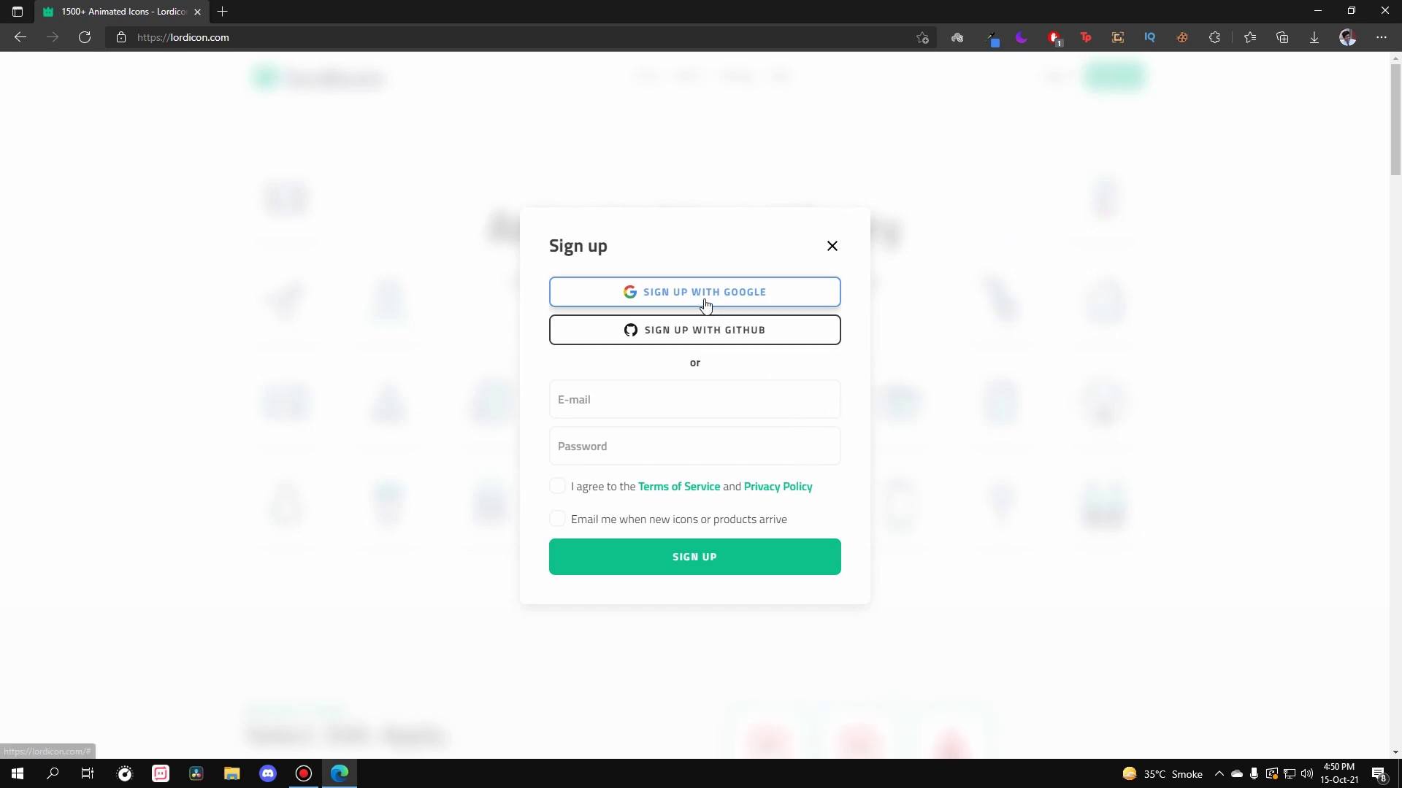
click(767, 293)
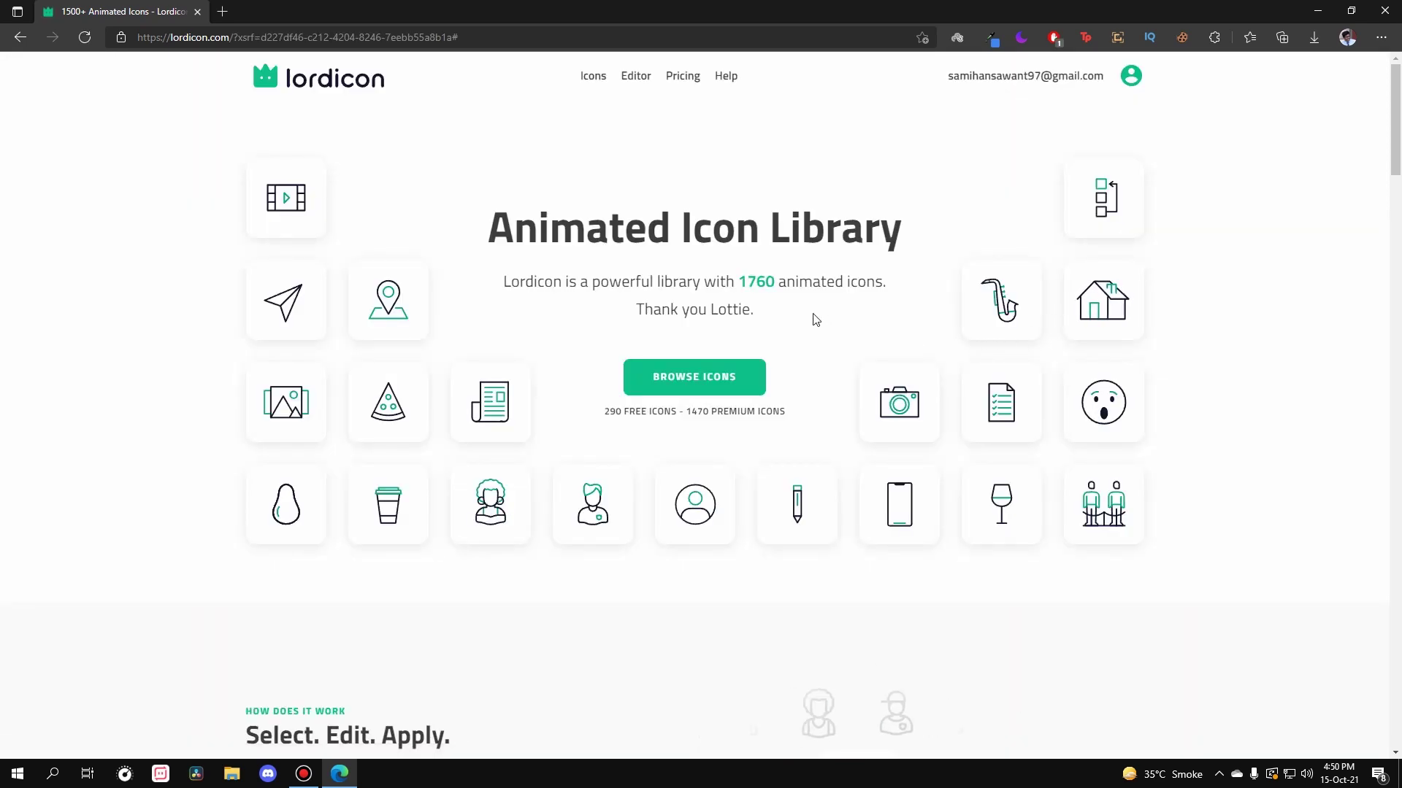
click(1088, 76)
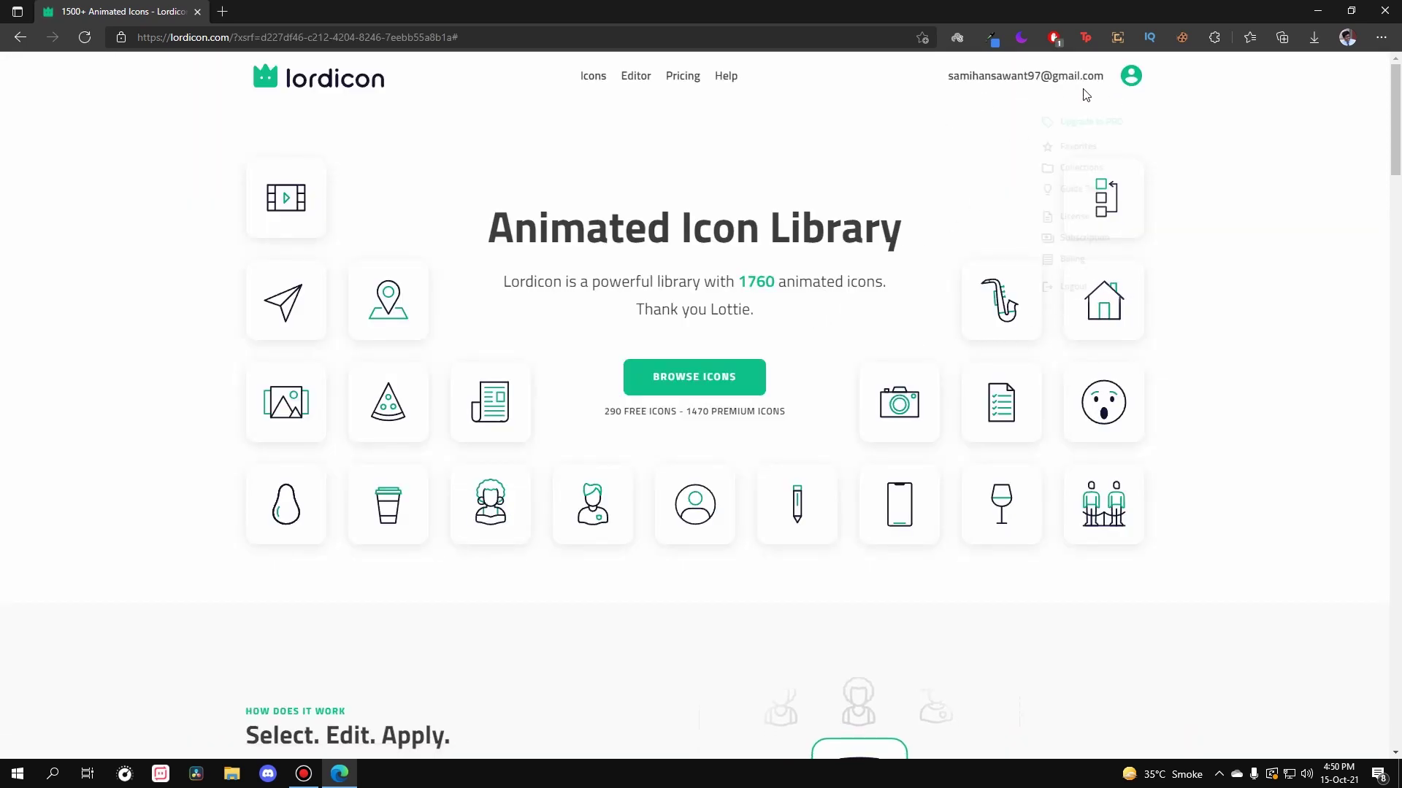
click(823, 284)
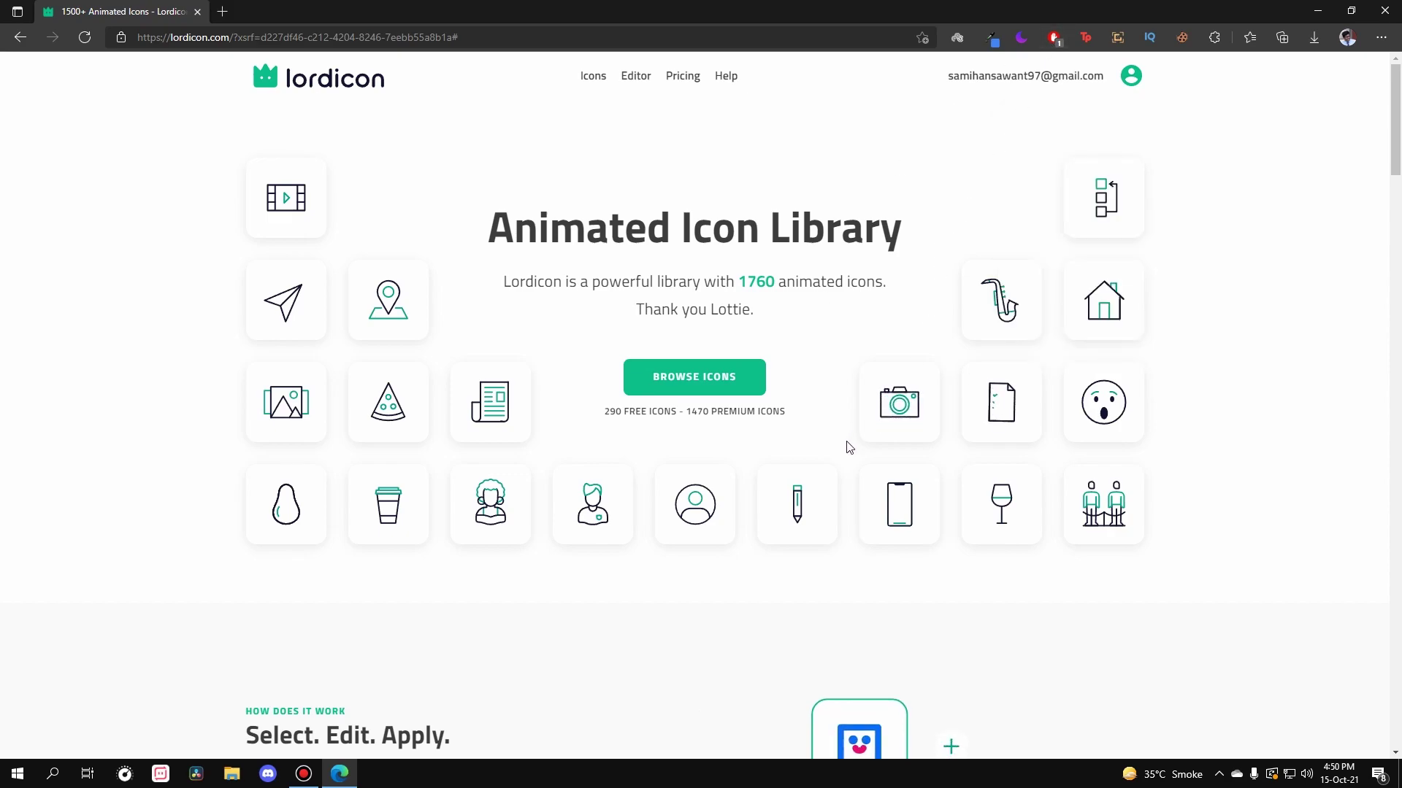
Step: Open the icon library and show the free icons in the People category
click(749, 377)
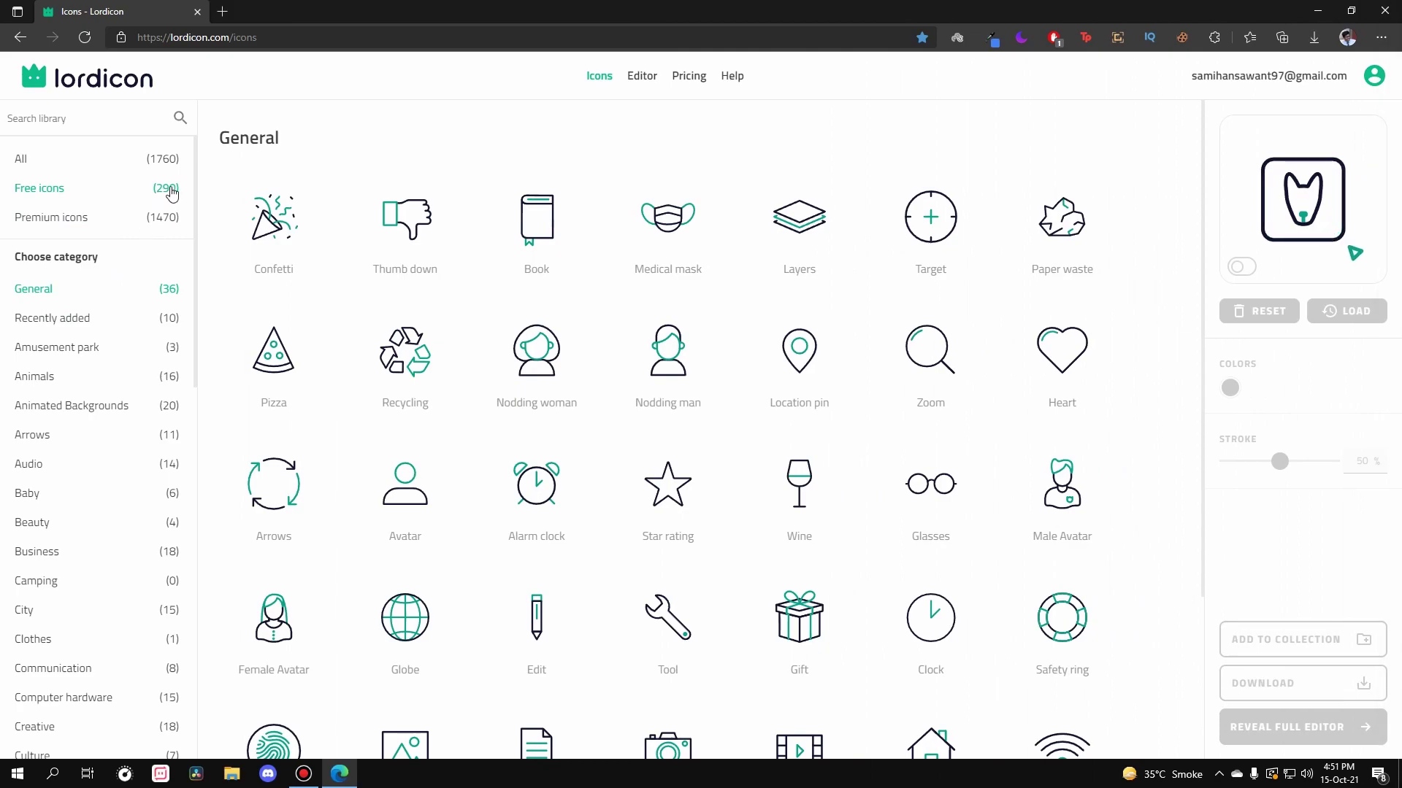
scroll(40, 307, down, 6)
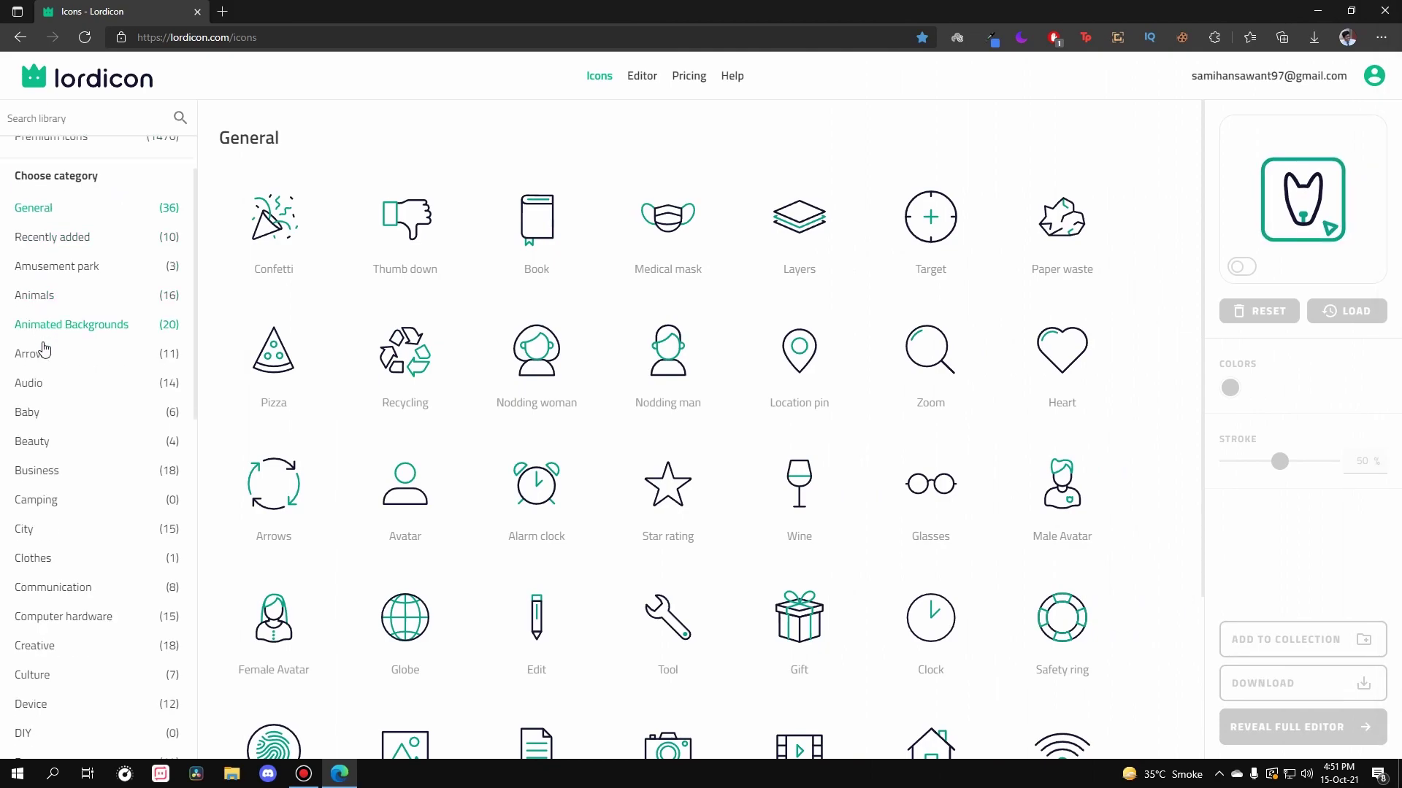
scroll(103, 365, up, 6)
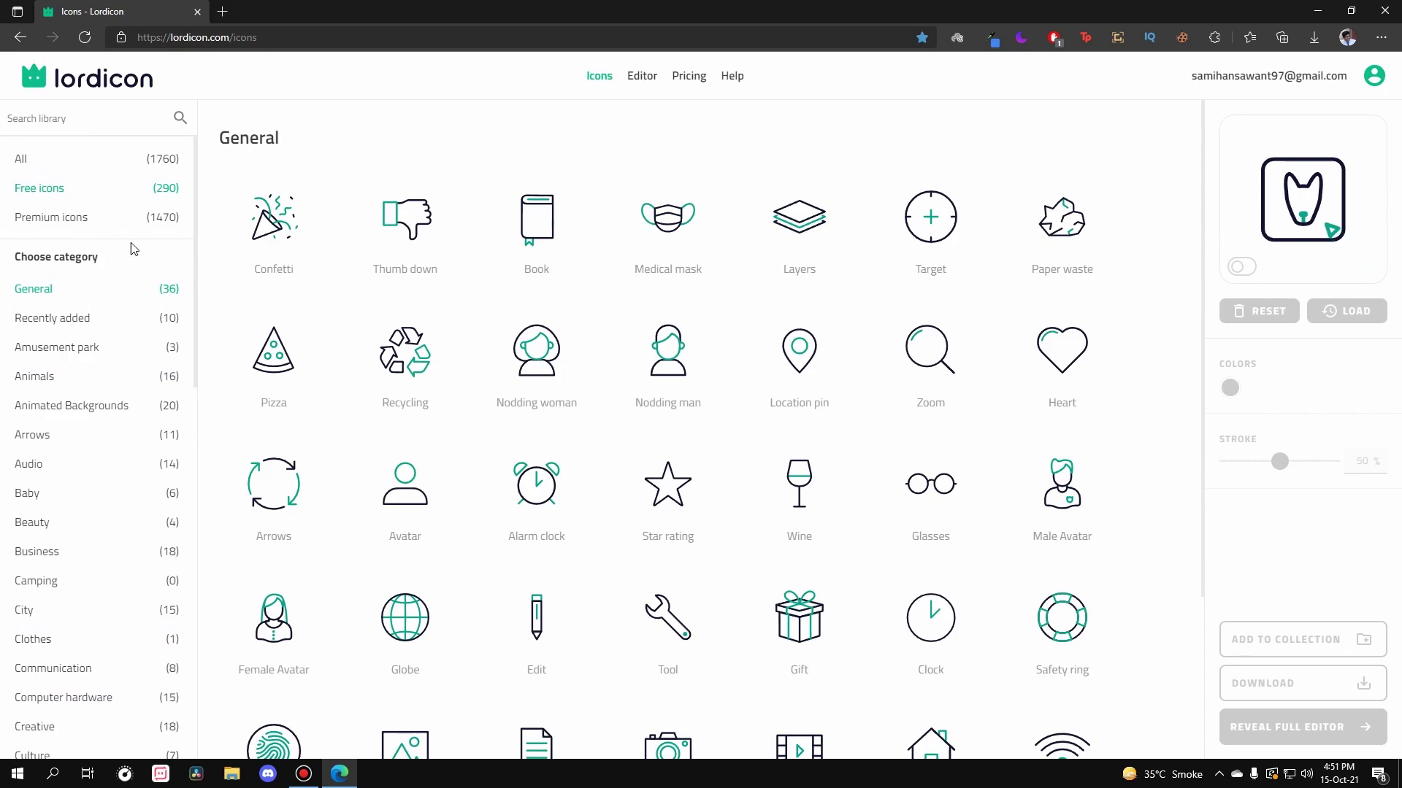
scroll(103, 378, down, 12)
scroll(97, 438, up, 10)
scroll(83, 457, down, 5)
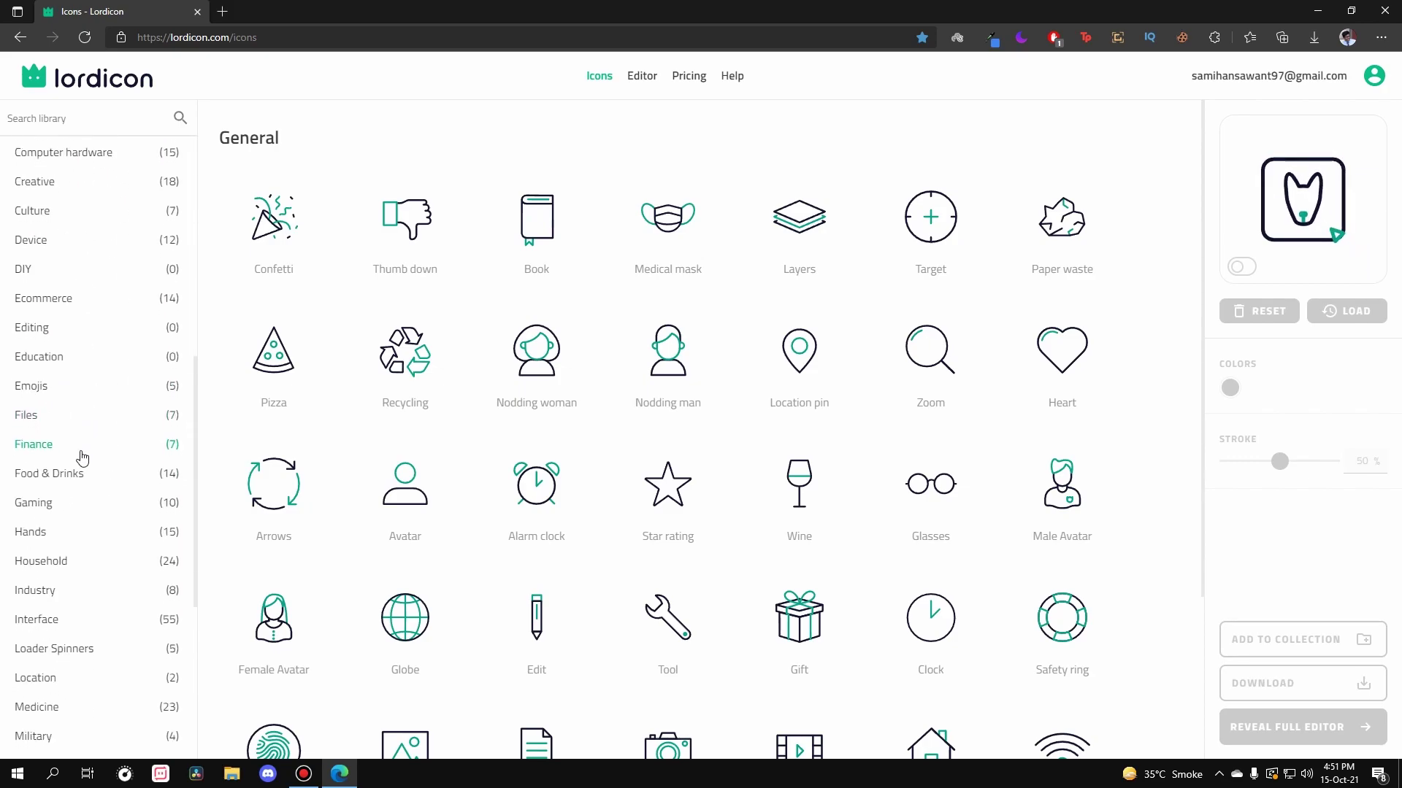
scroll(88, 350, down, 5)
click(62, 445)
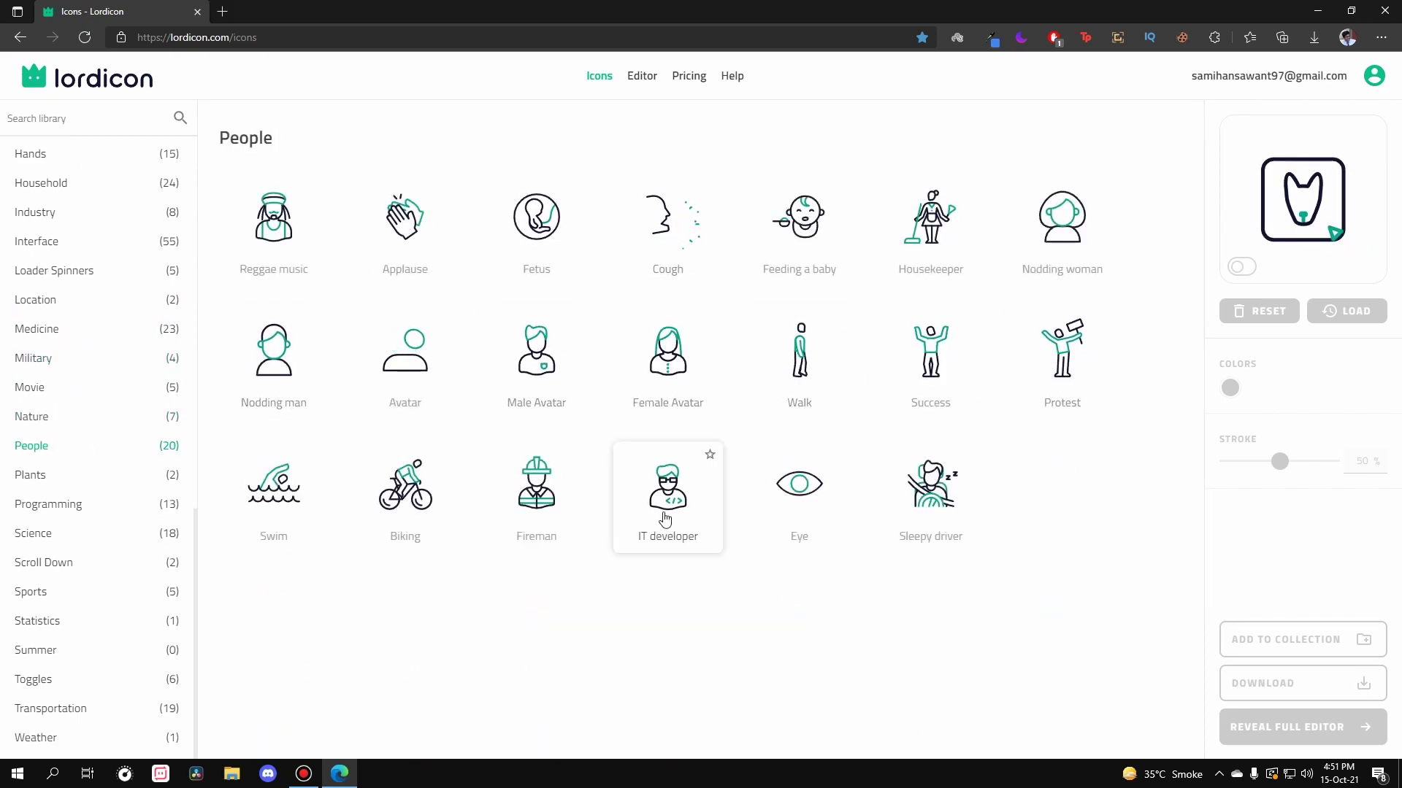
Step: Select the Walk icon and check its preview on a dark background before restoring the light one
click(821, 356)
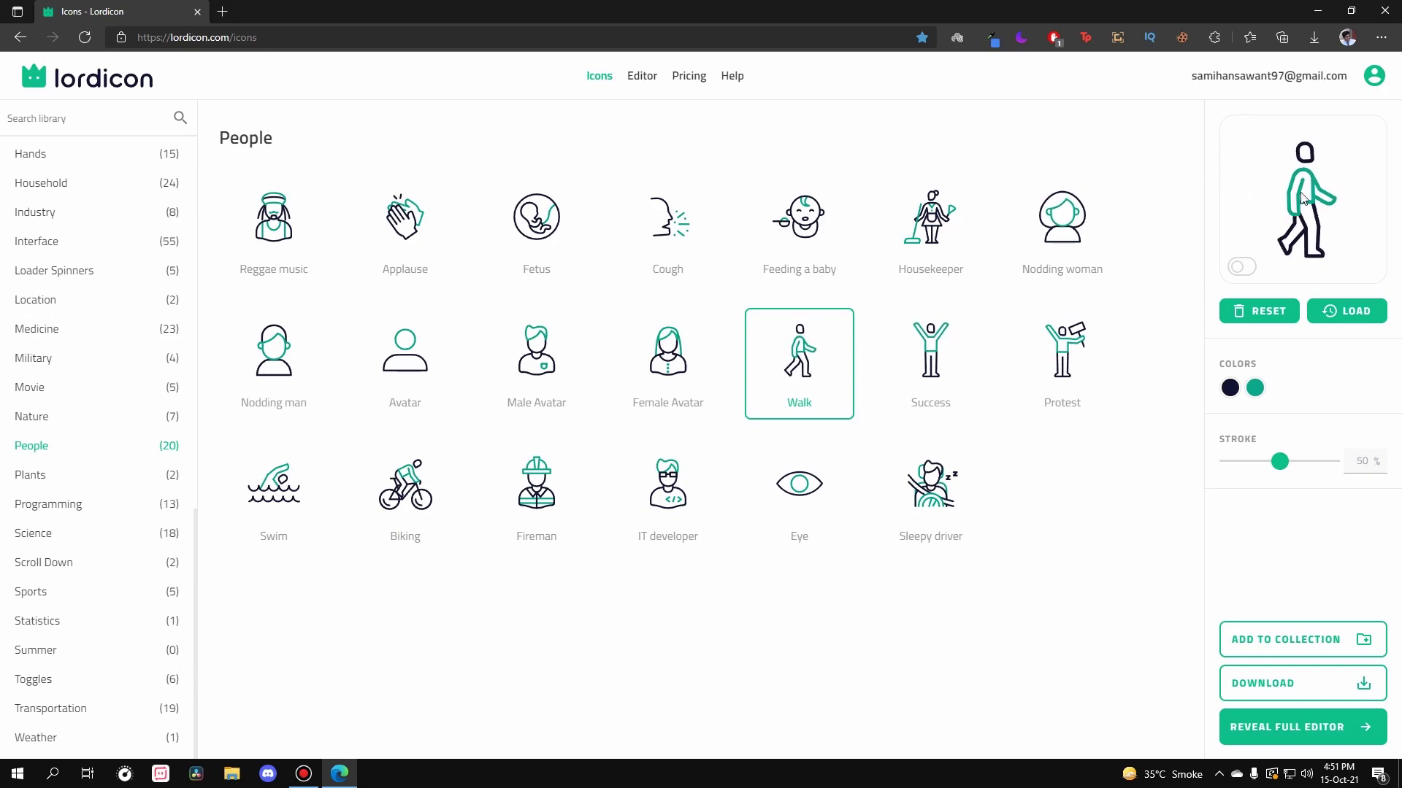
click(1242, 267)
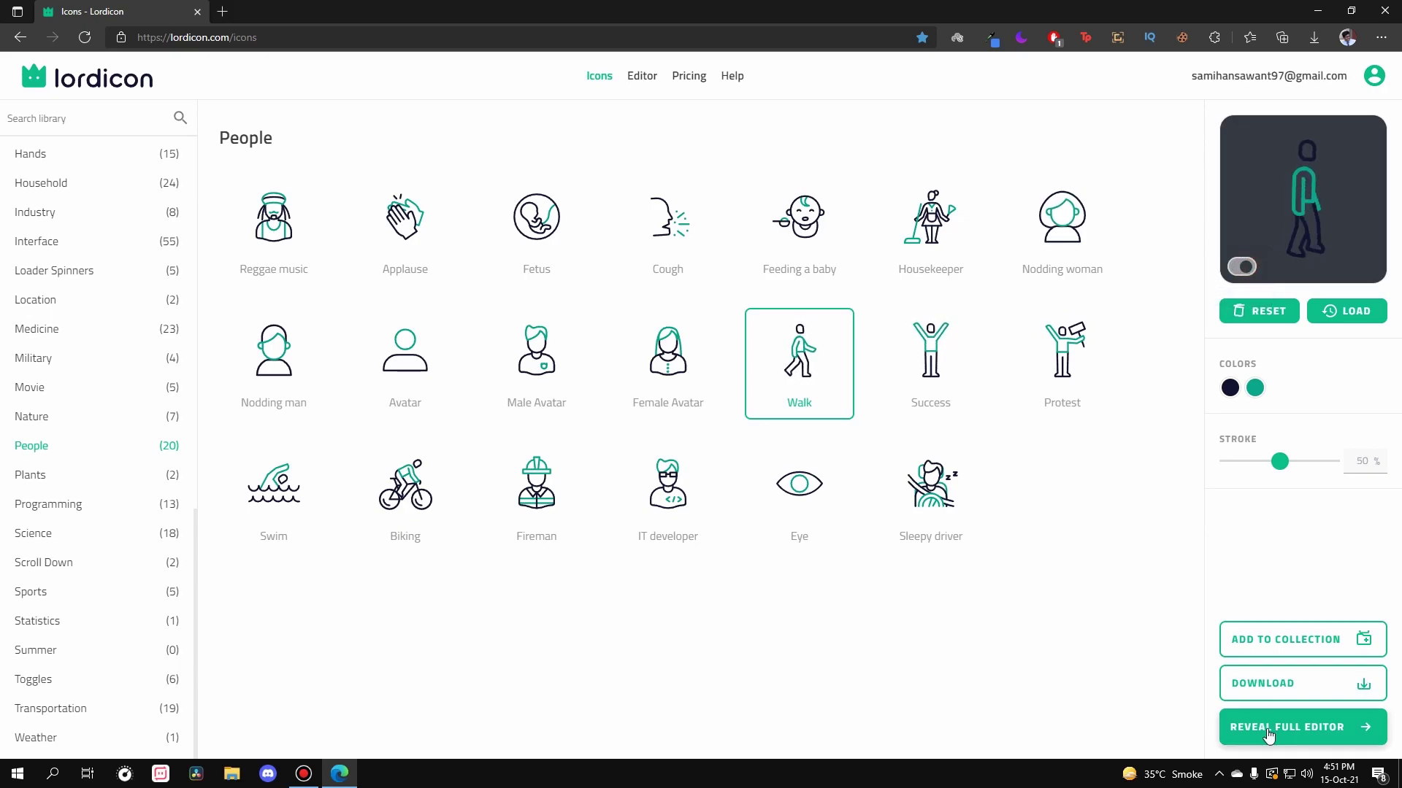
click(1247, 273)
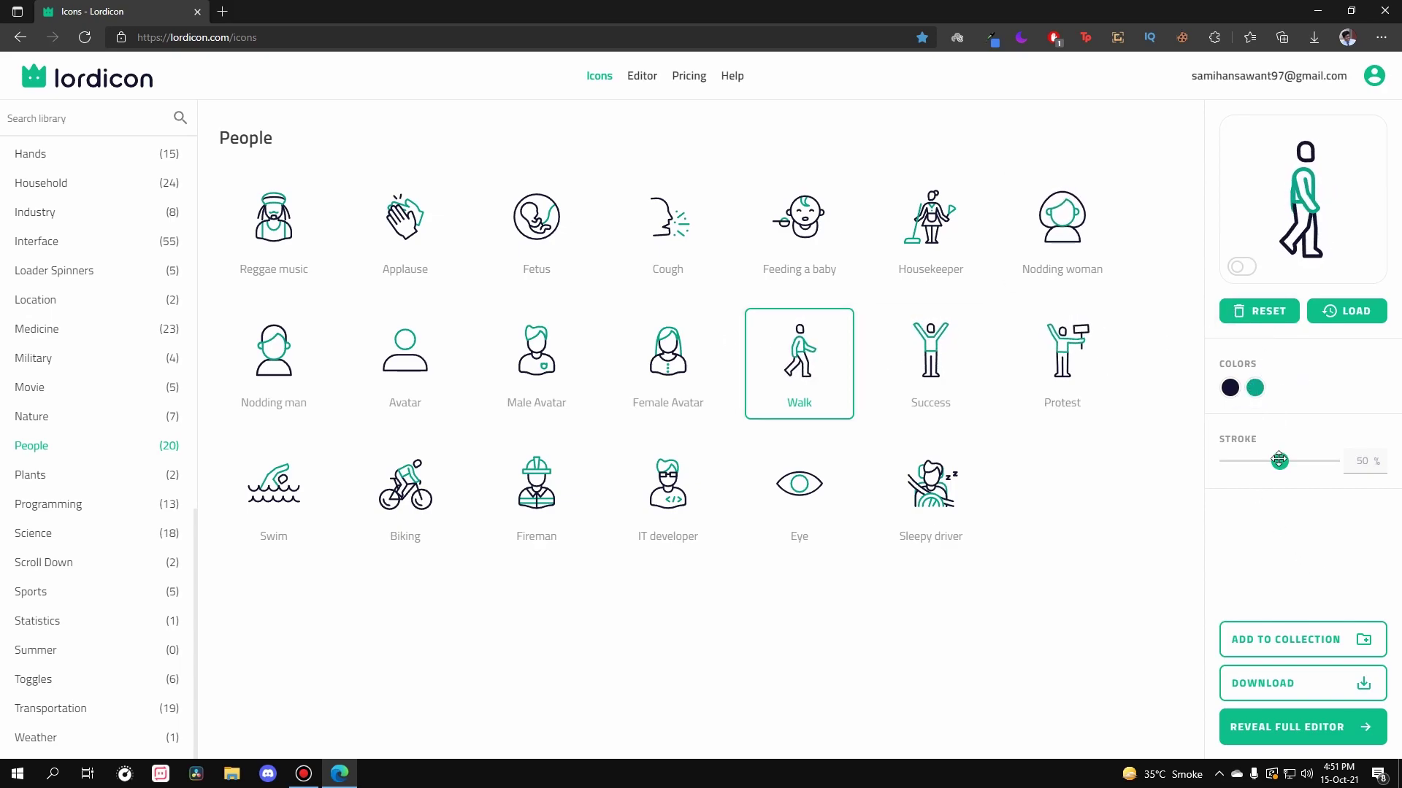
Step: Recolor the Walk icon with red c71f16 as the secondary color and black 000000 as the primary color
click(1256, 388)
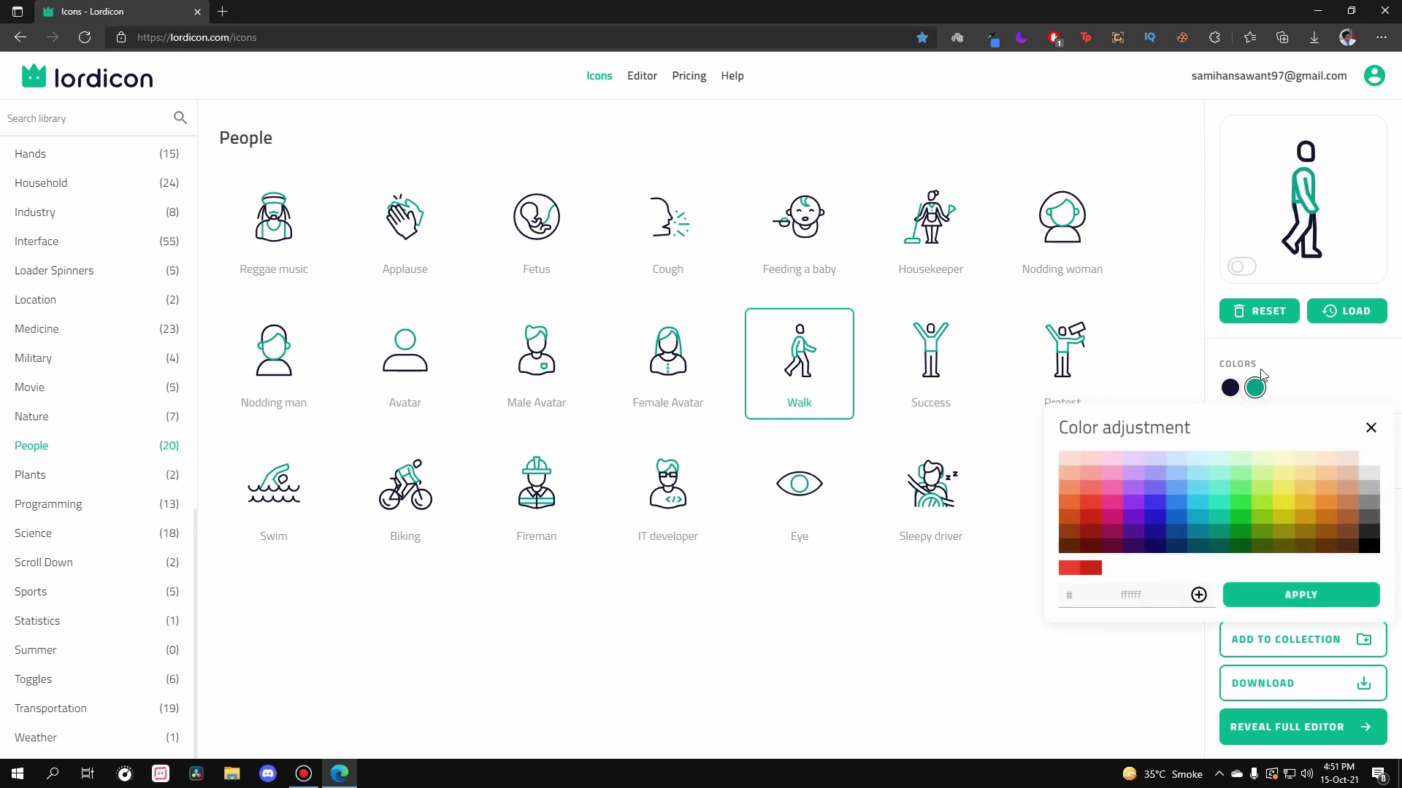
click(1091, 505)
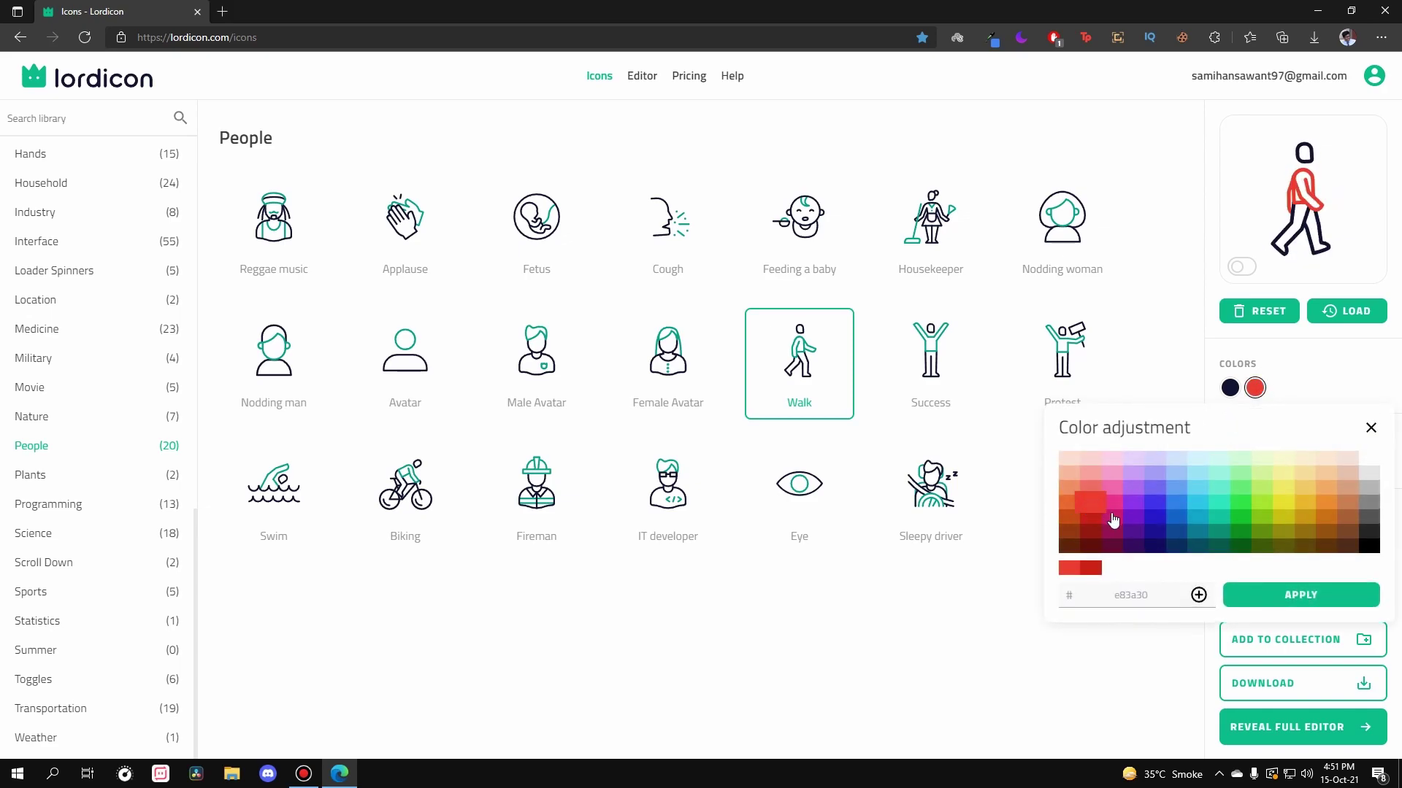
click(1093, 520)
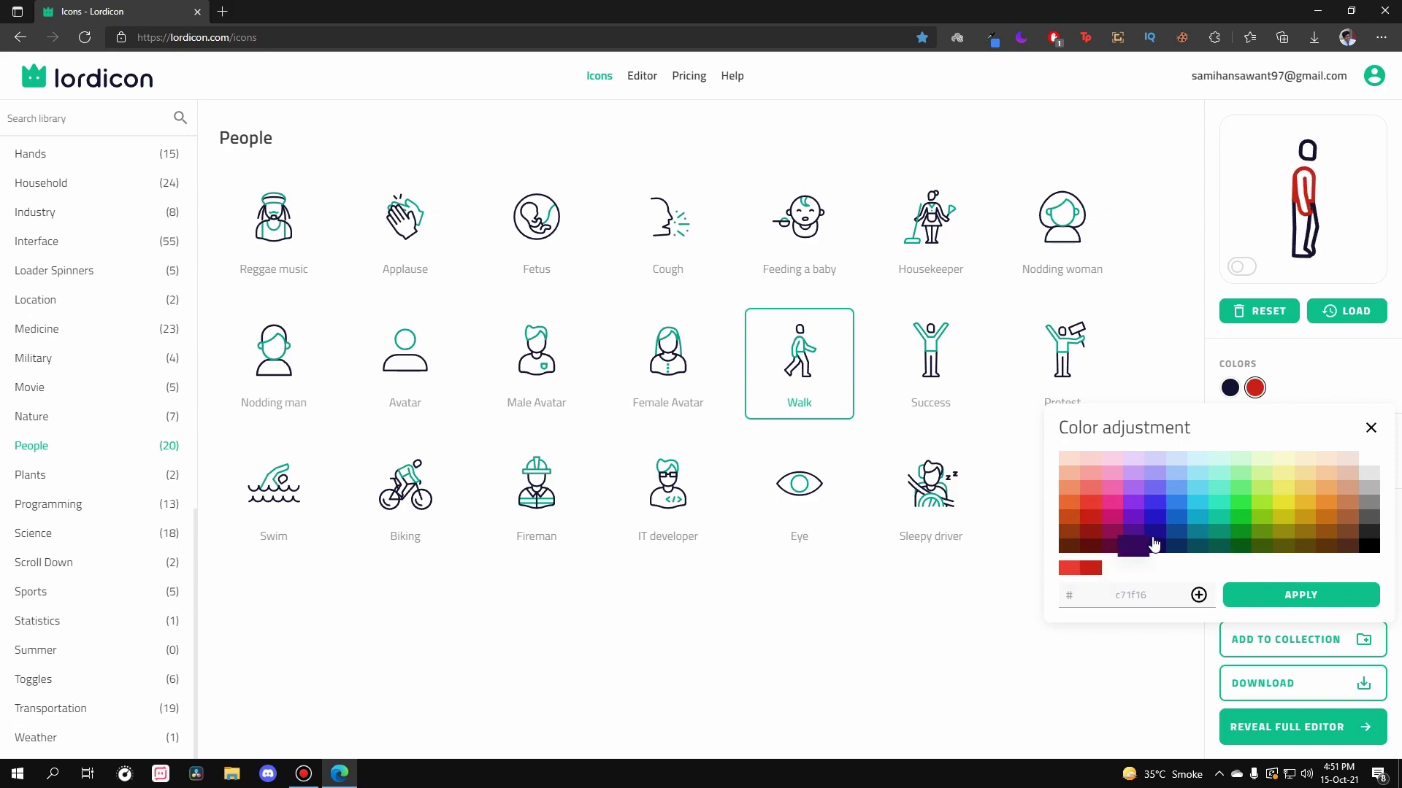
drag(1159, 593, 1109, 595)
click(1154, 573)
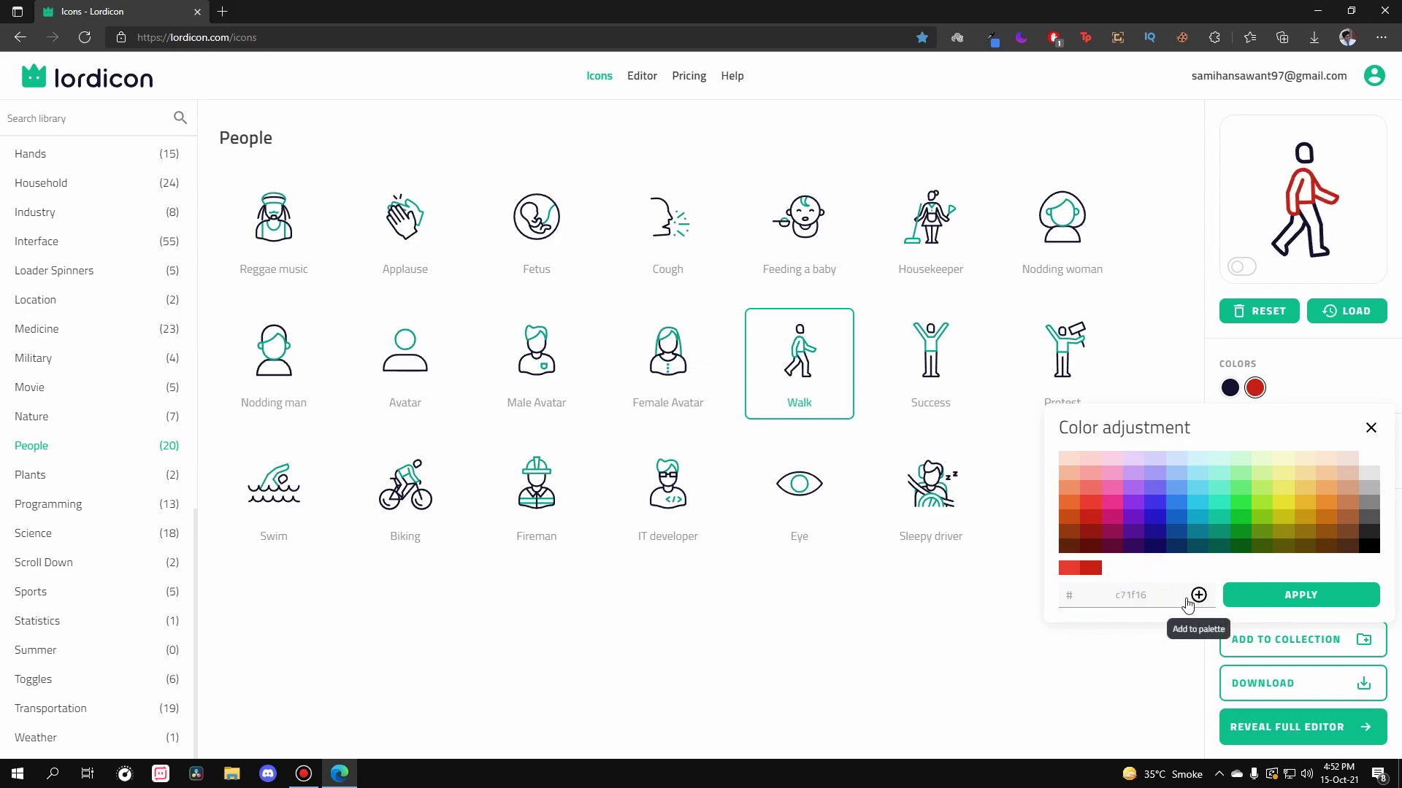
click(1270, 595)
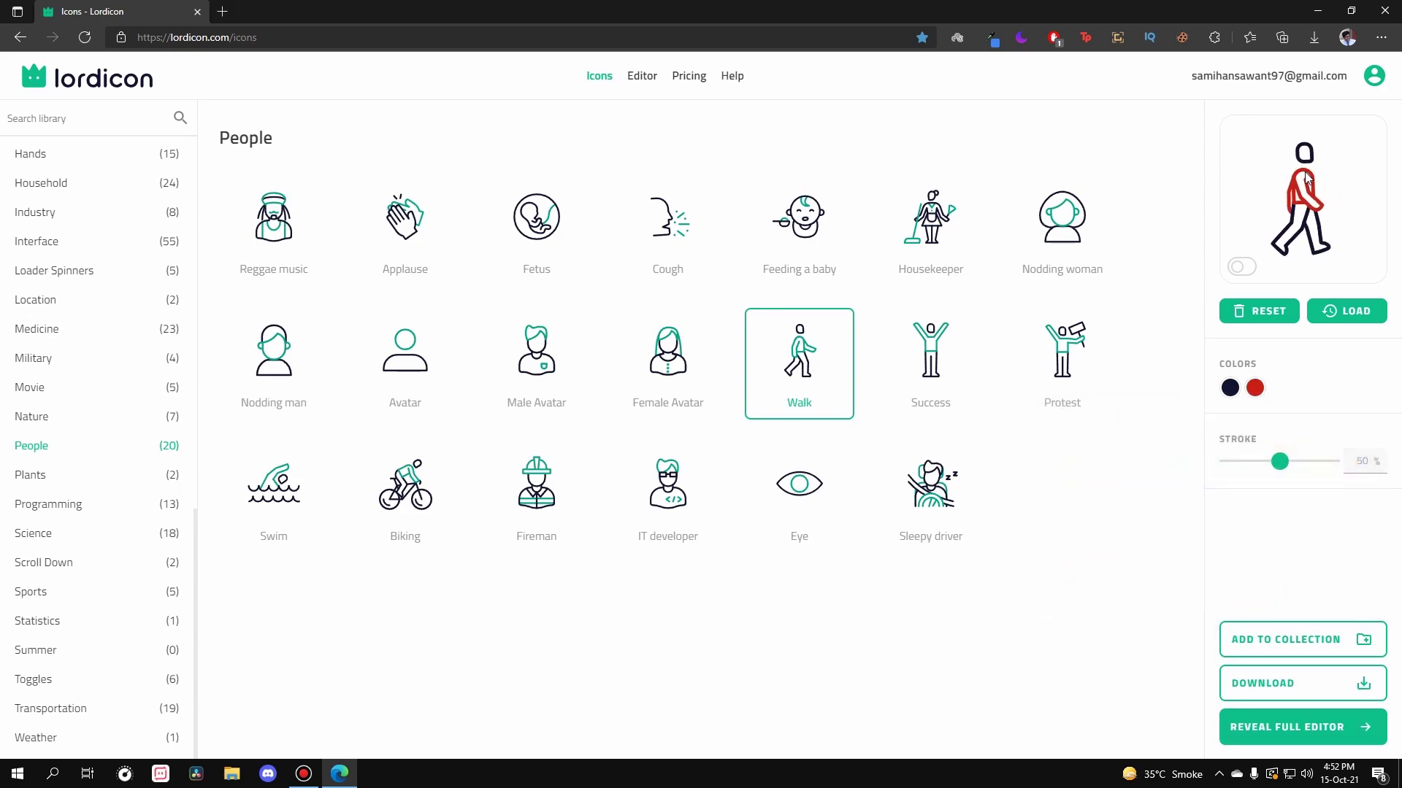
click(1228, 389)
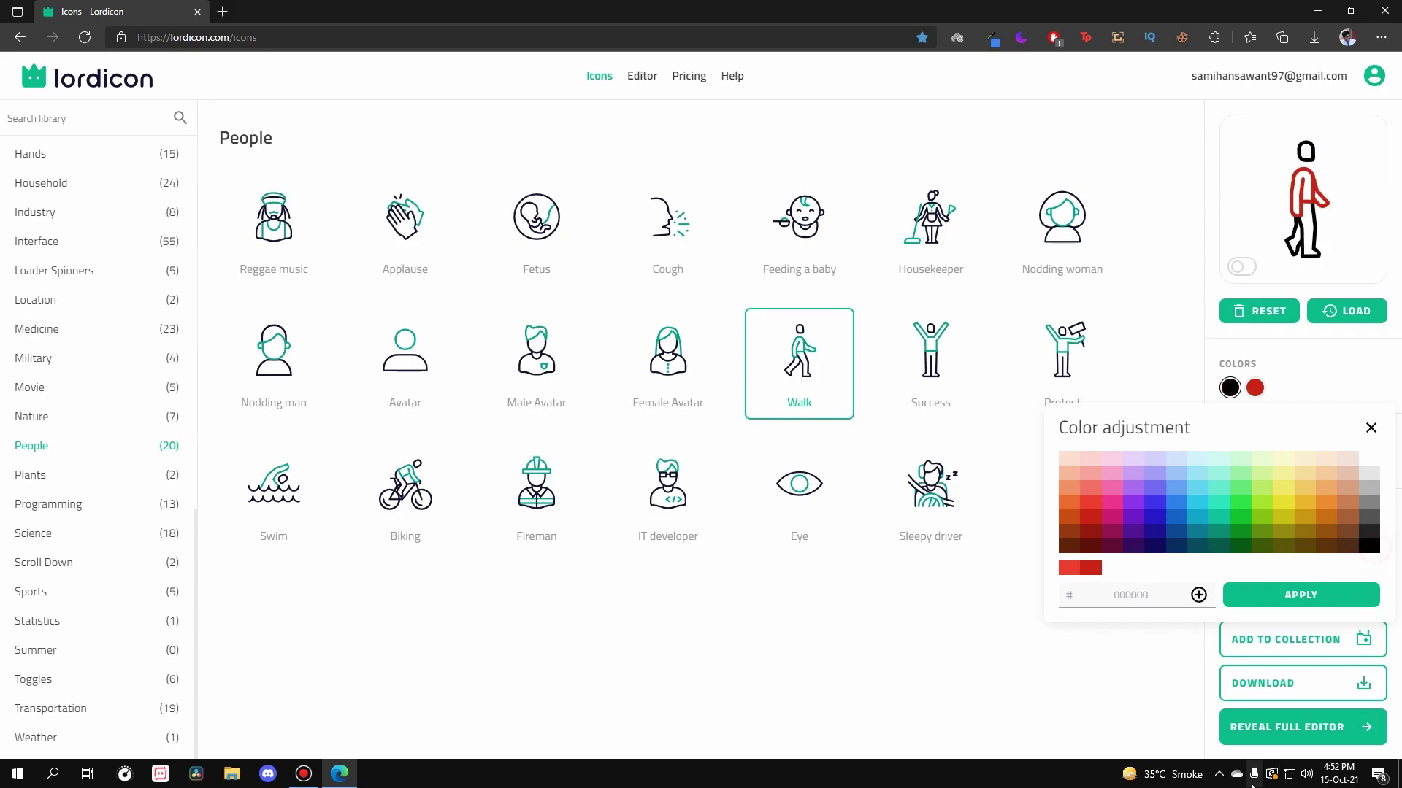
click(1245, 594)
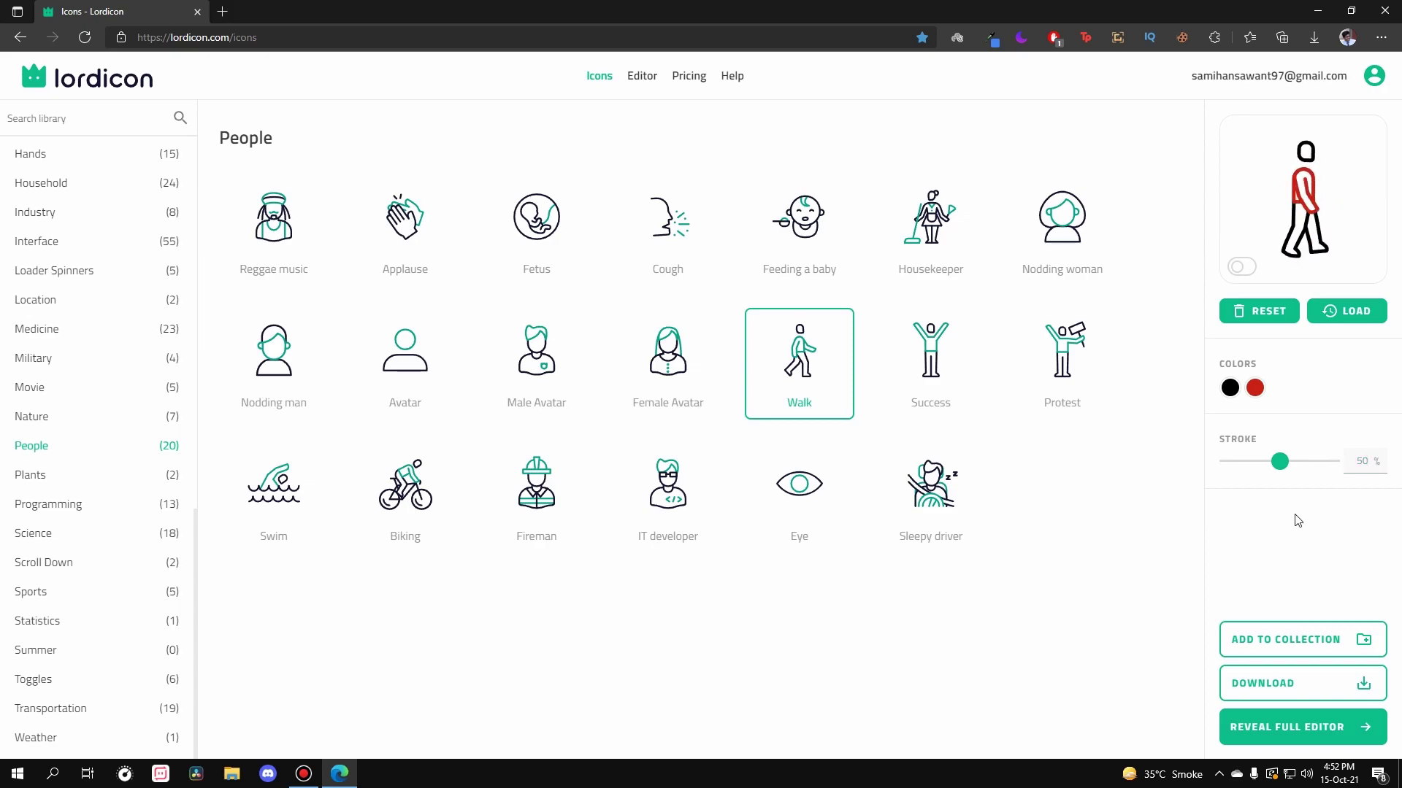
Step: Open the Walk icon in the full editor and set its X axis position to 49%
click(1304, 739)
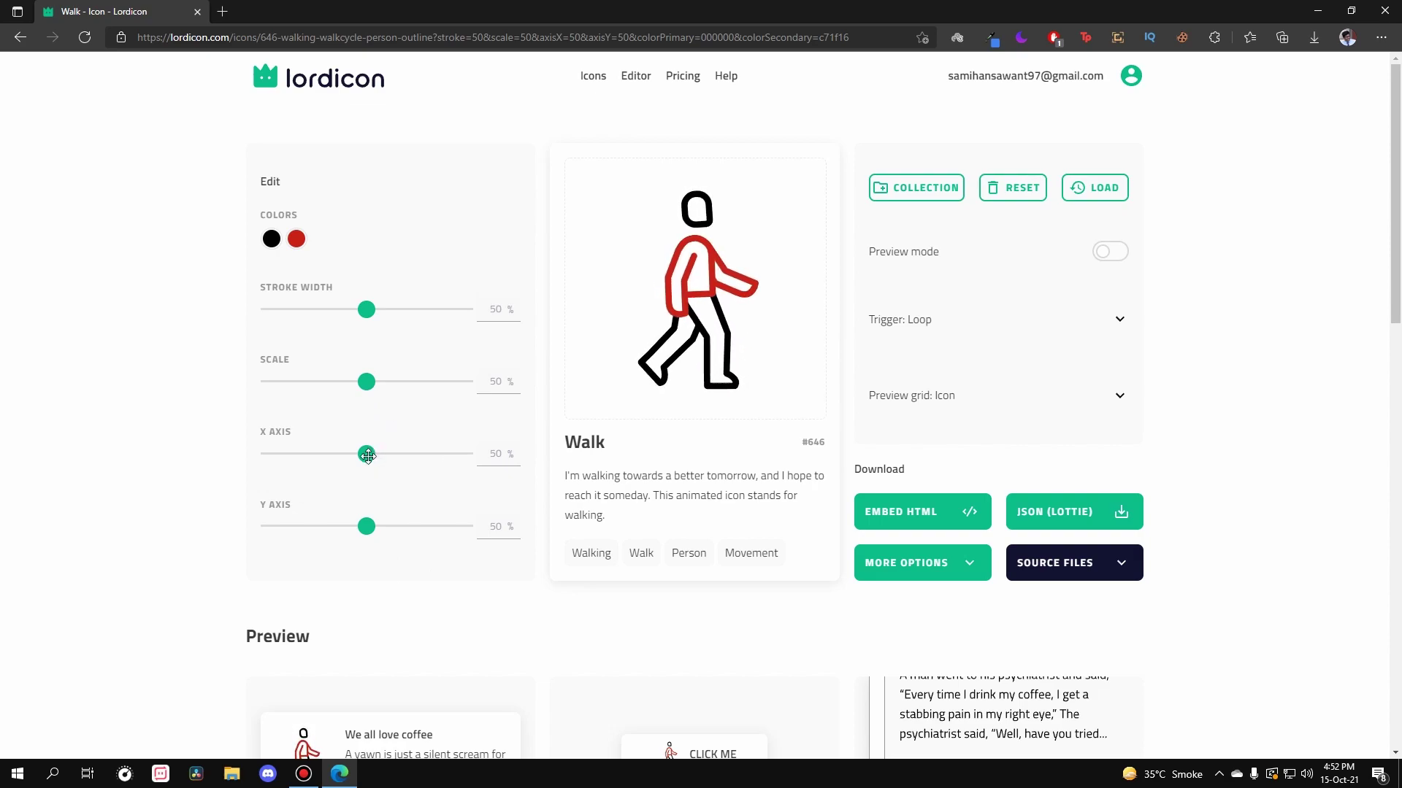
drag(413, 458, 372, 452)
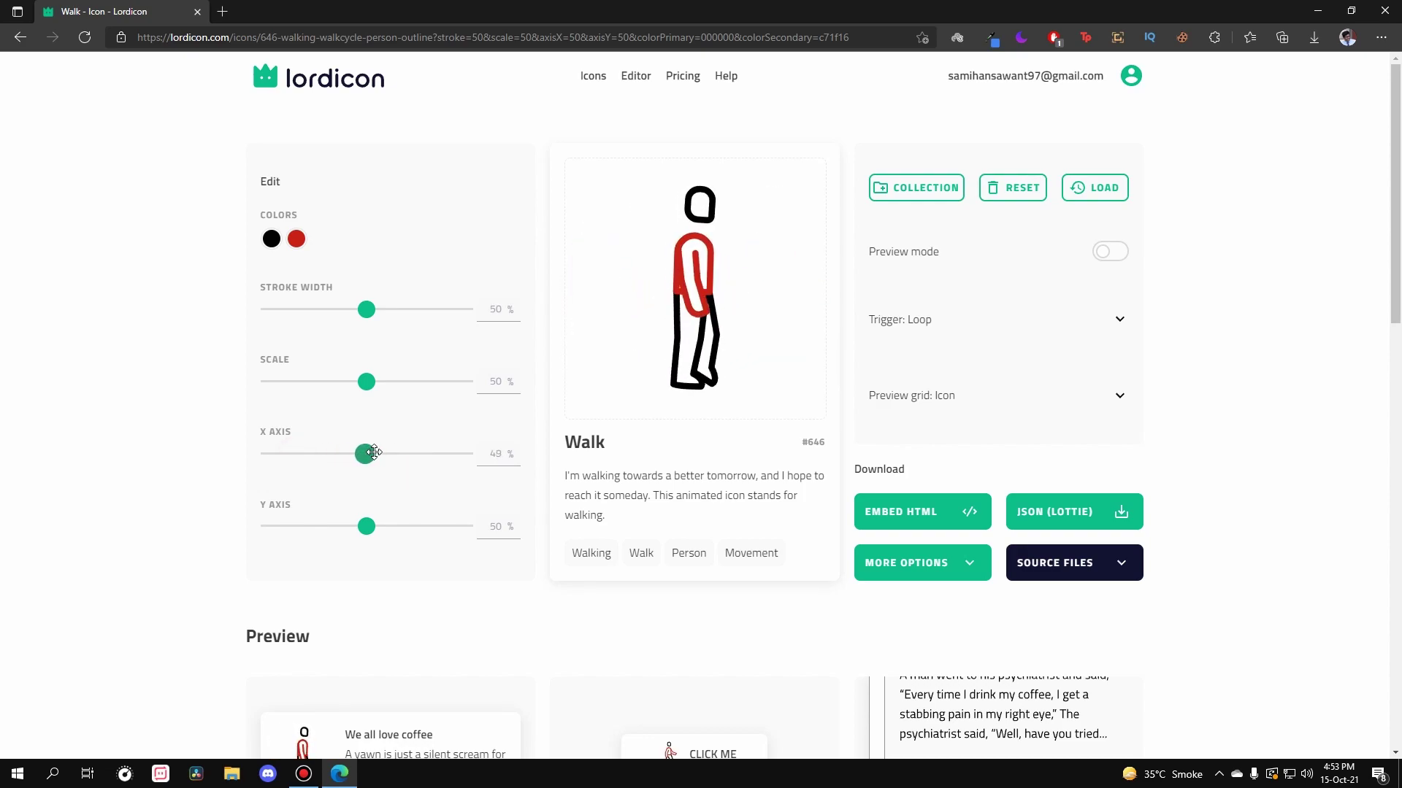
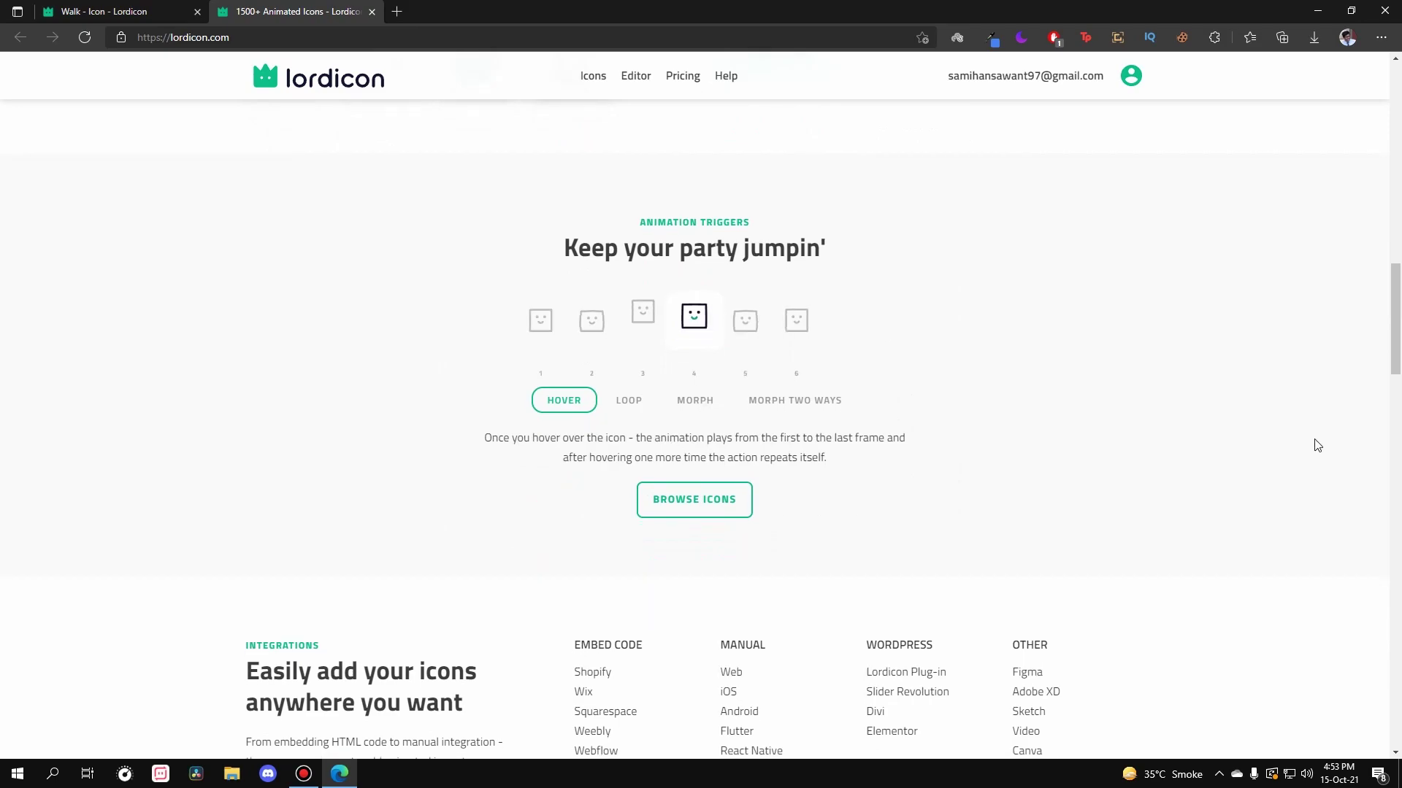
Step: Check the Walk icon's trigger setting and examine the Loop explanation in the homepage's Animation Triggers section
click(143, 9)
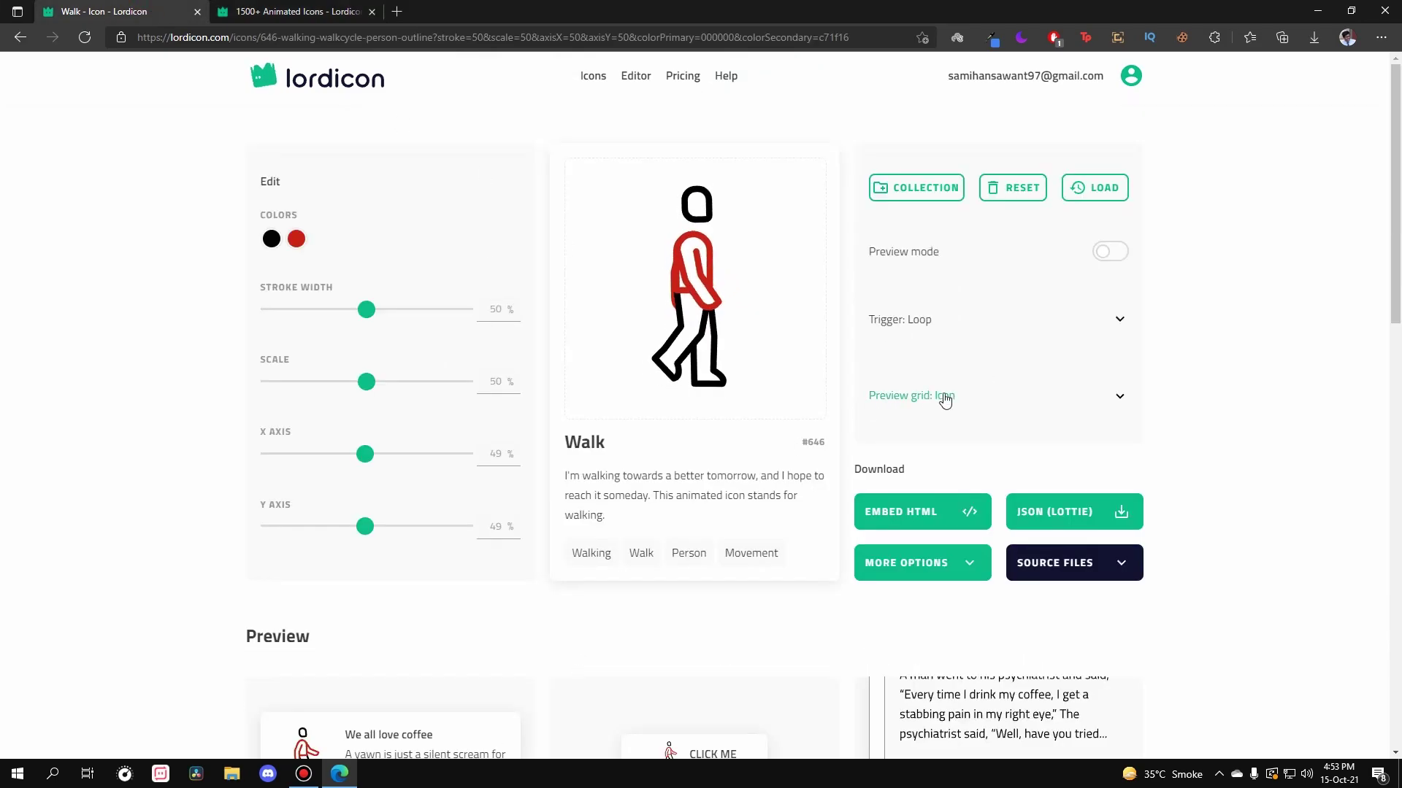
click(1044, 314)
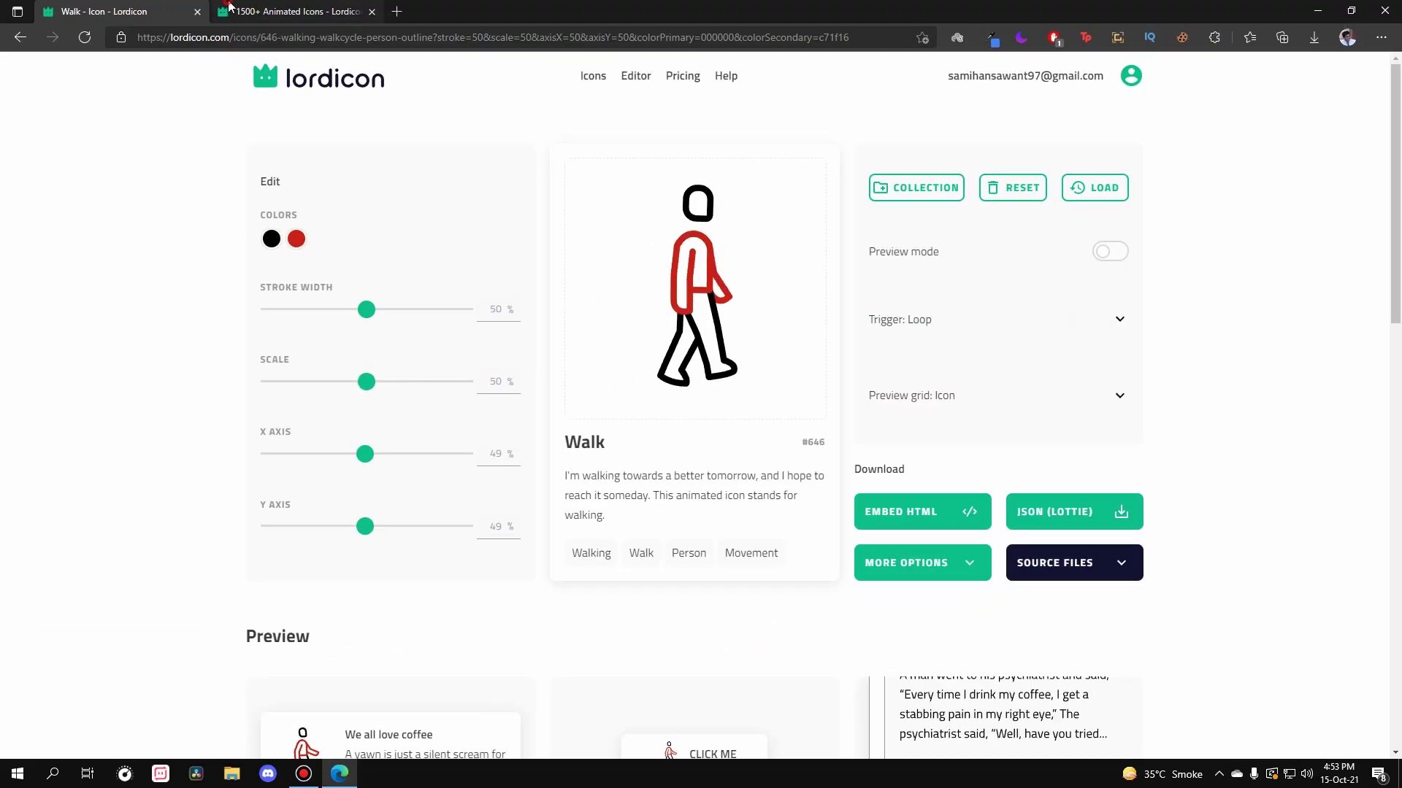
click(229, 7)
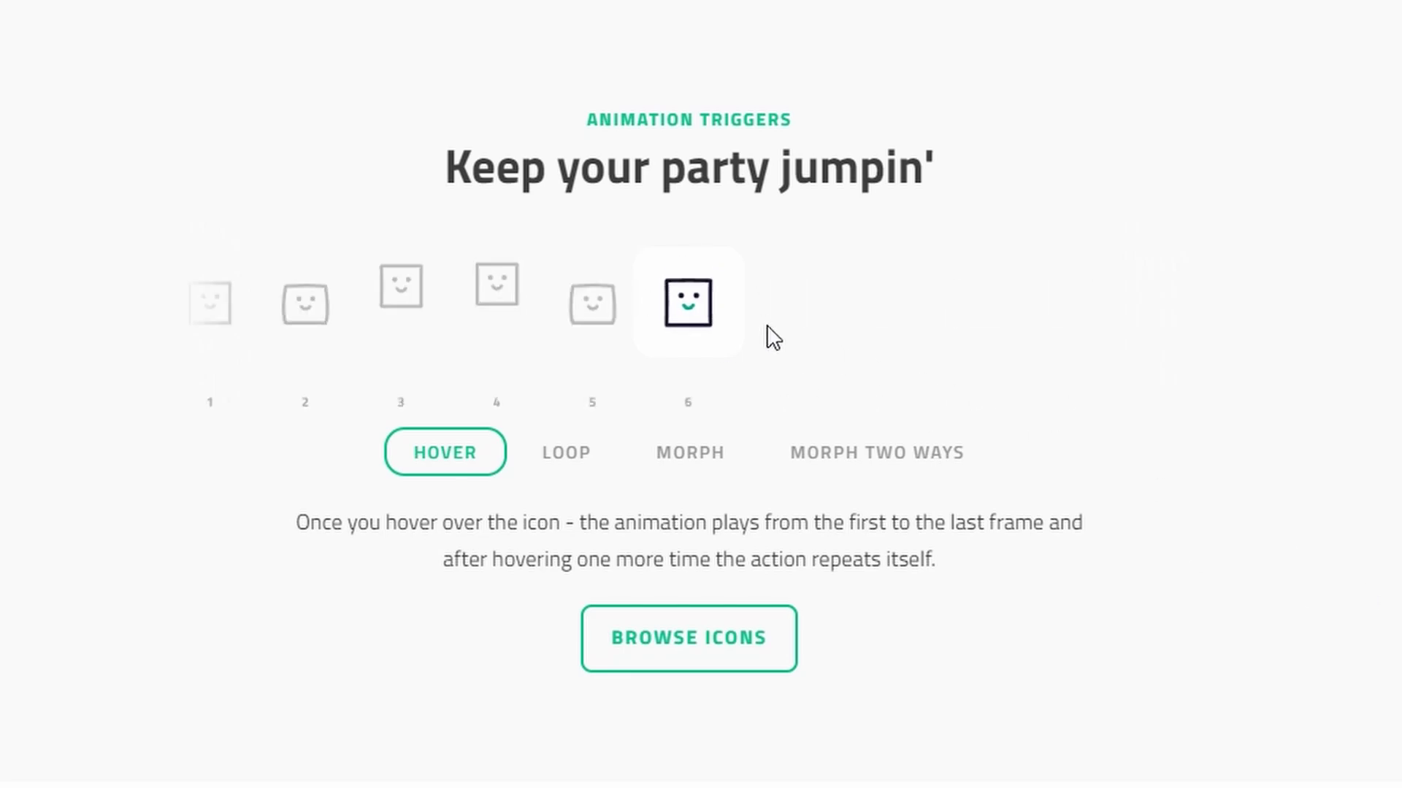
click(584, 486)
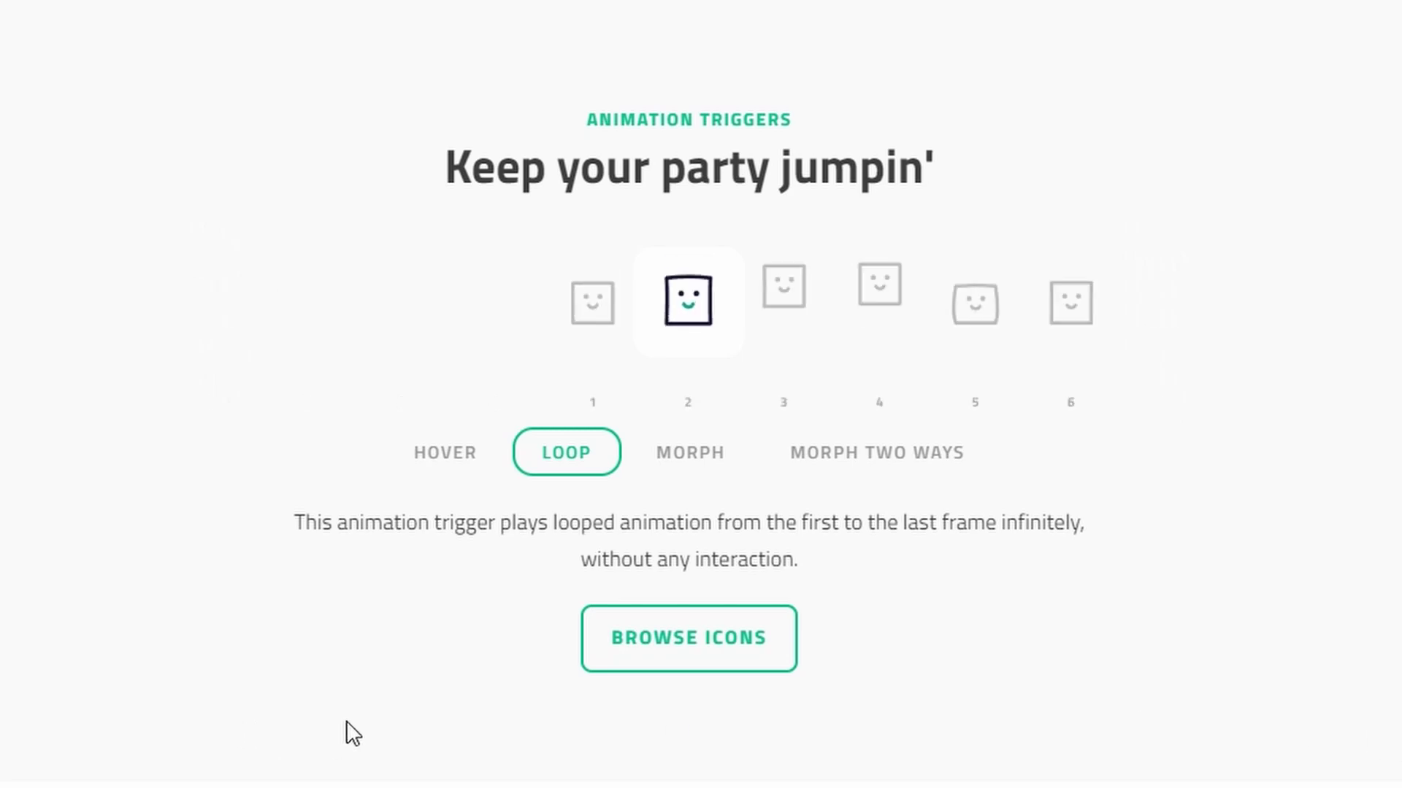
Step: Examine the Morph and Morph Two Ways explanations in the homepage's Animation Triggers section
click(702, 462)
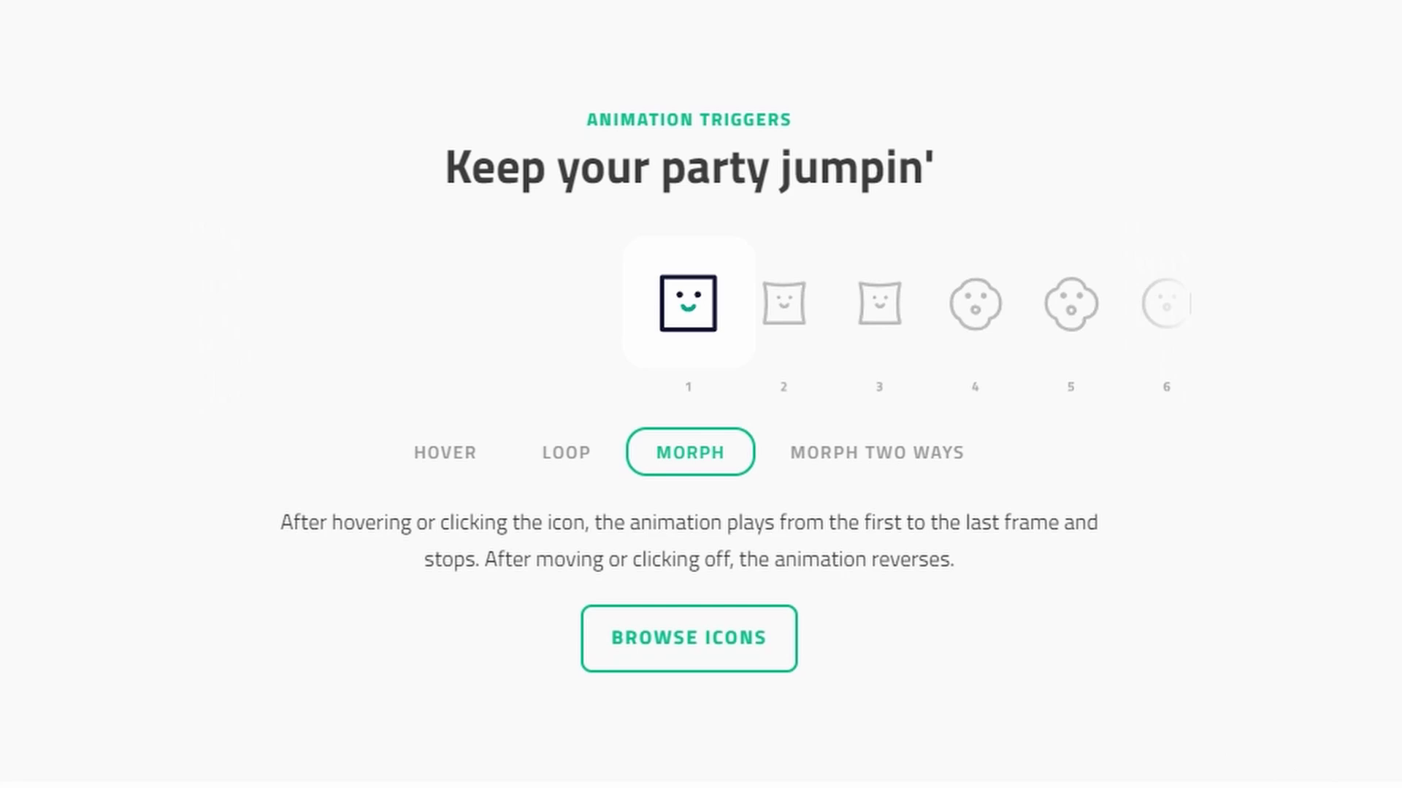
mouse_move(716, 318)
click(905, 467)
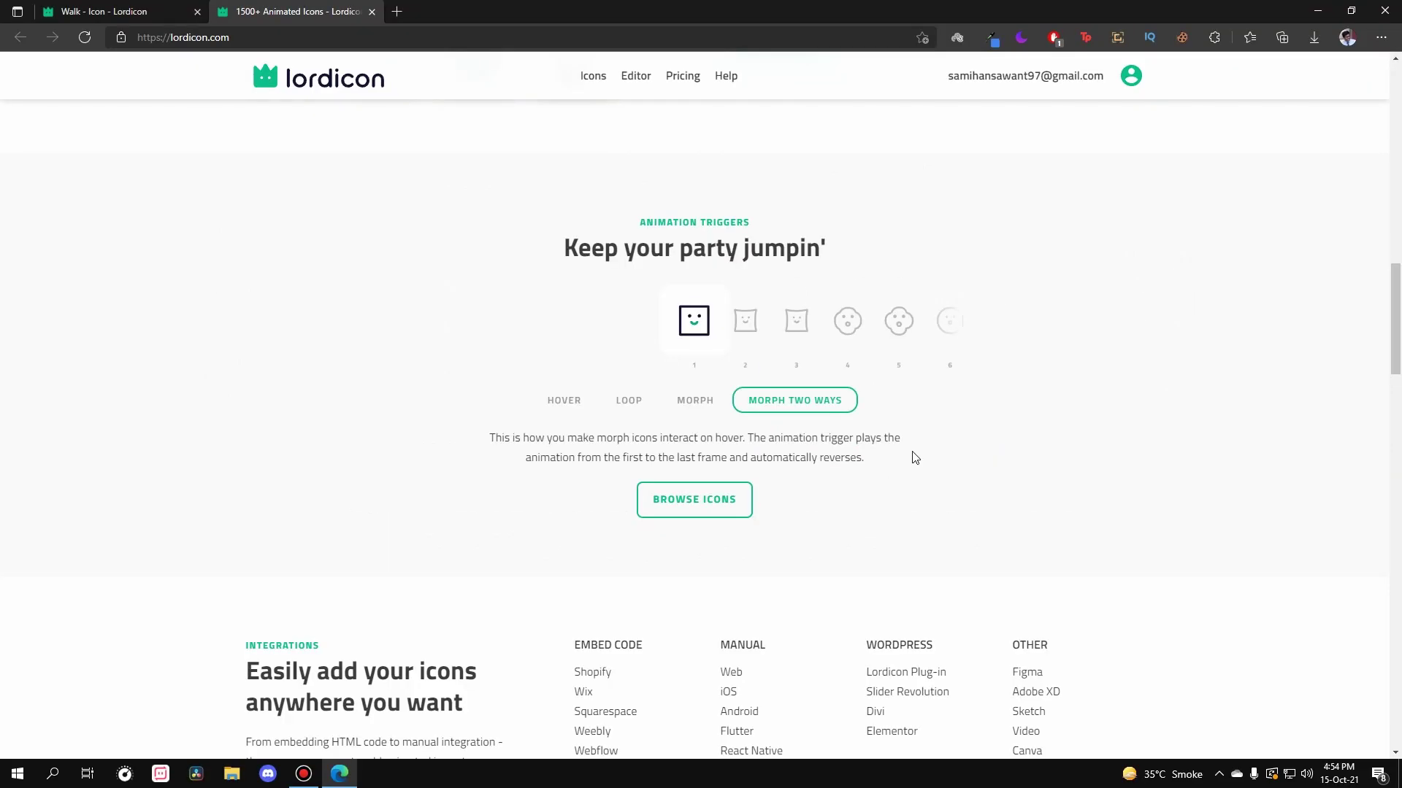
Step: Return to the Walk icon's editor, try the Hover and Loop on hover triggers, and set the trigger to Morph
key(ctrl+Tab)
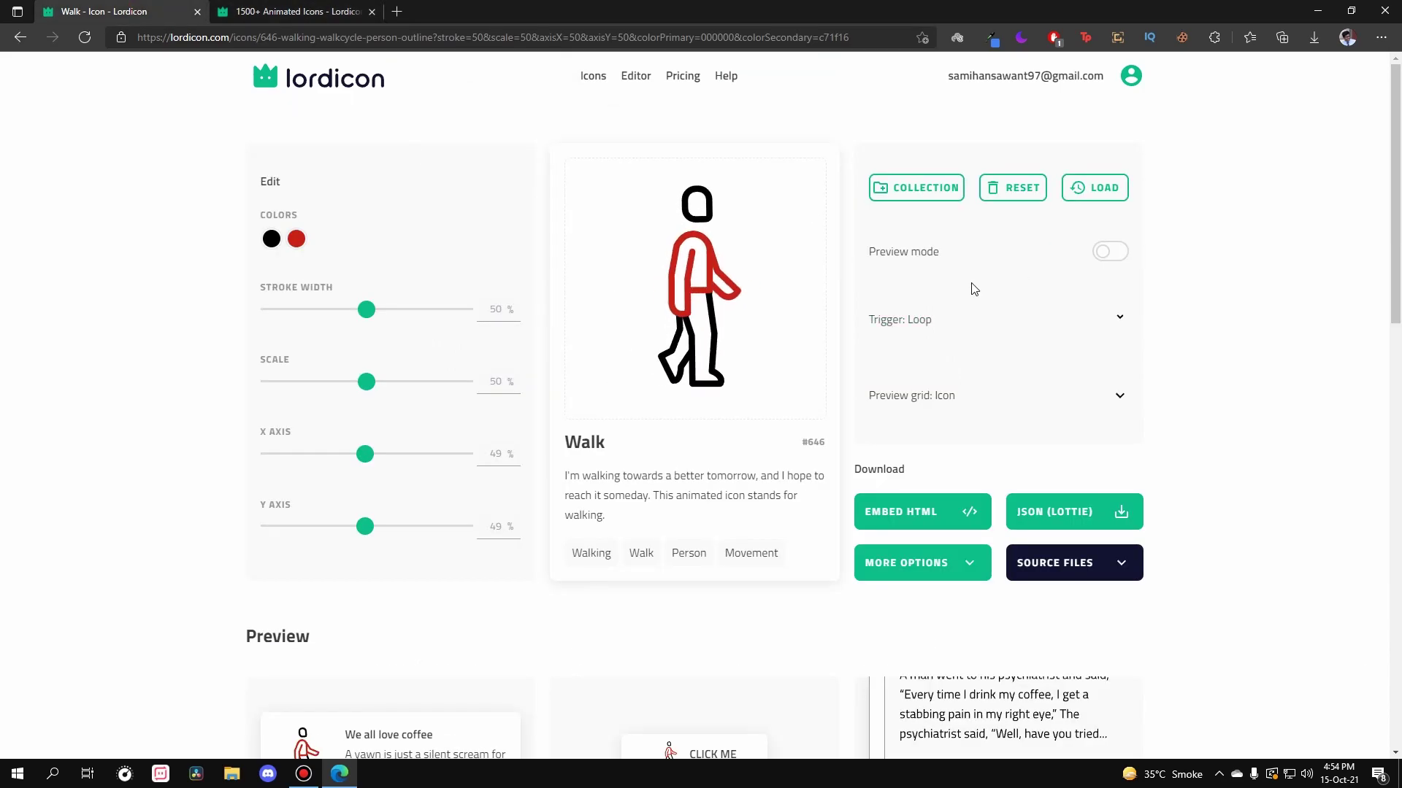
click(1031, 319)
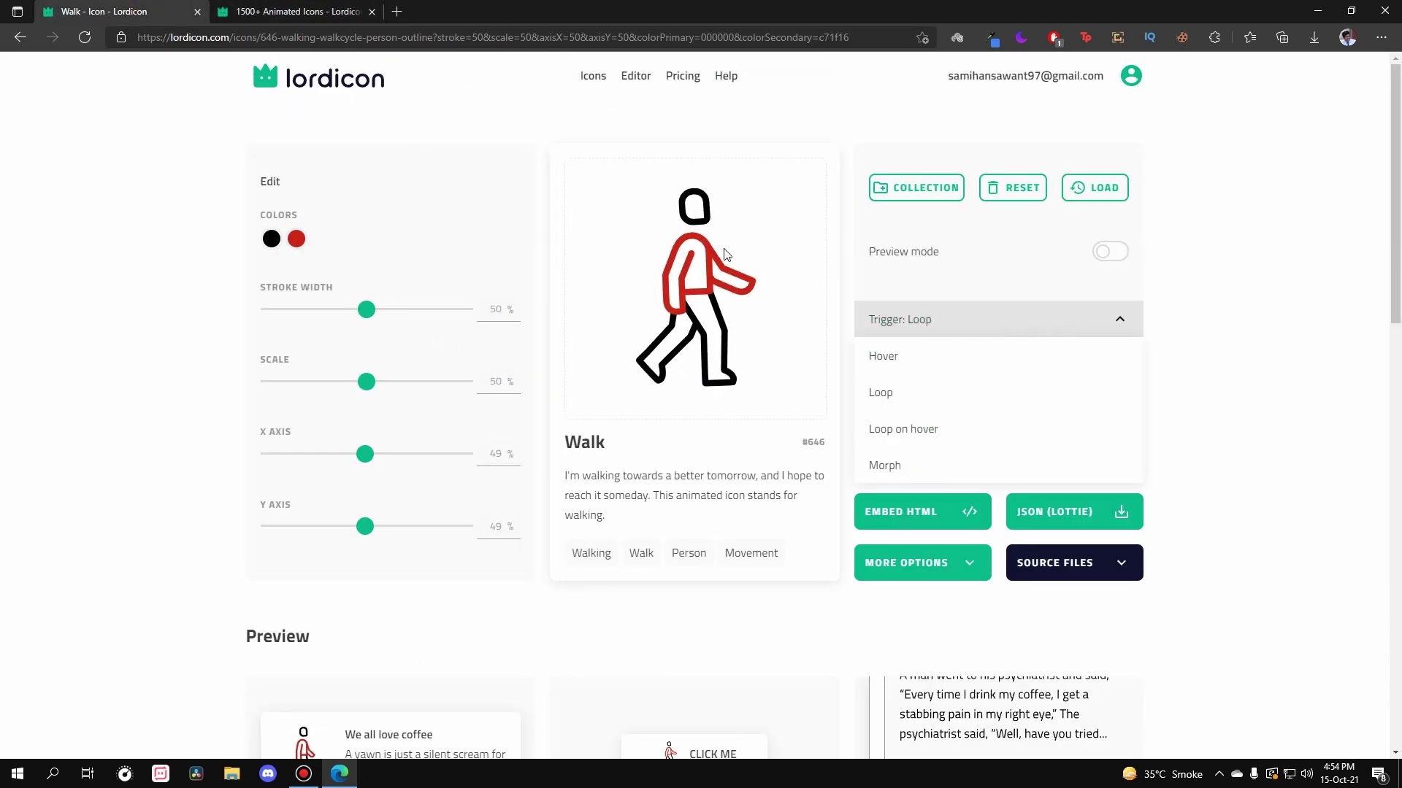
click(916, 360)
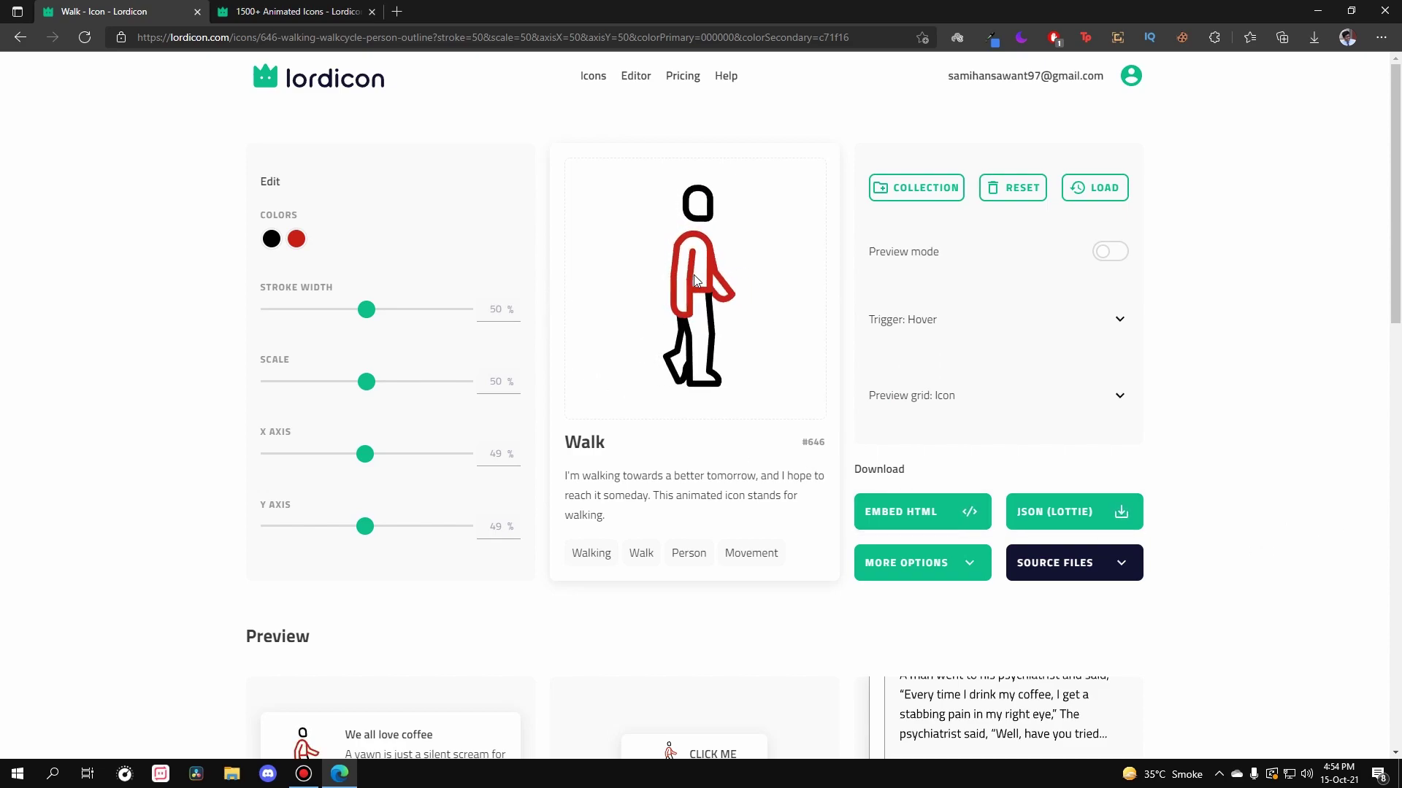
click(1100, 322)
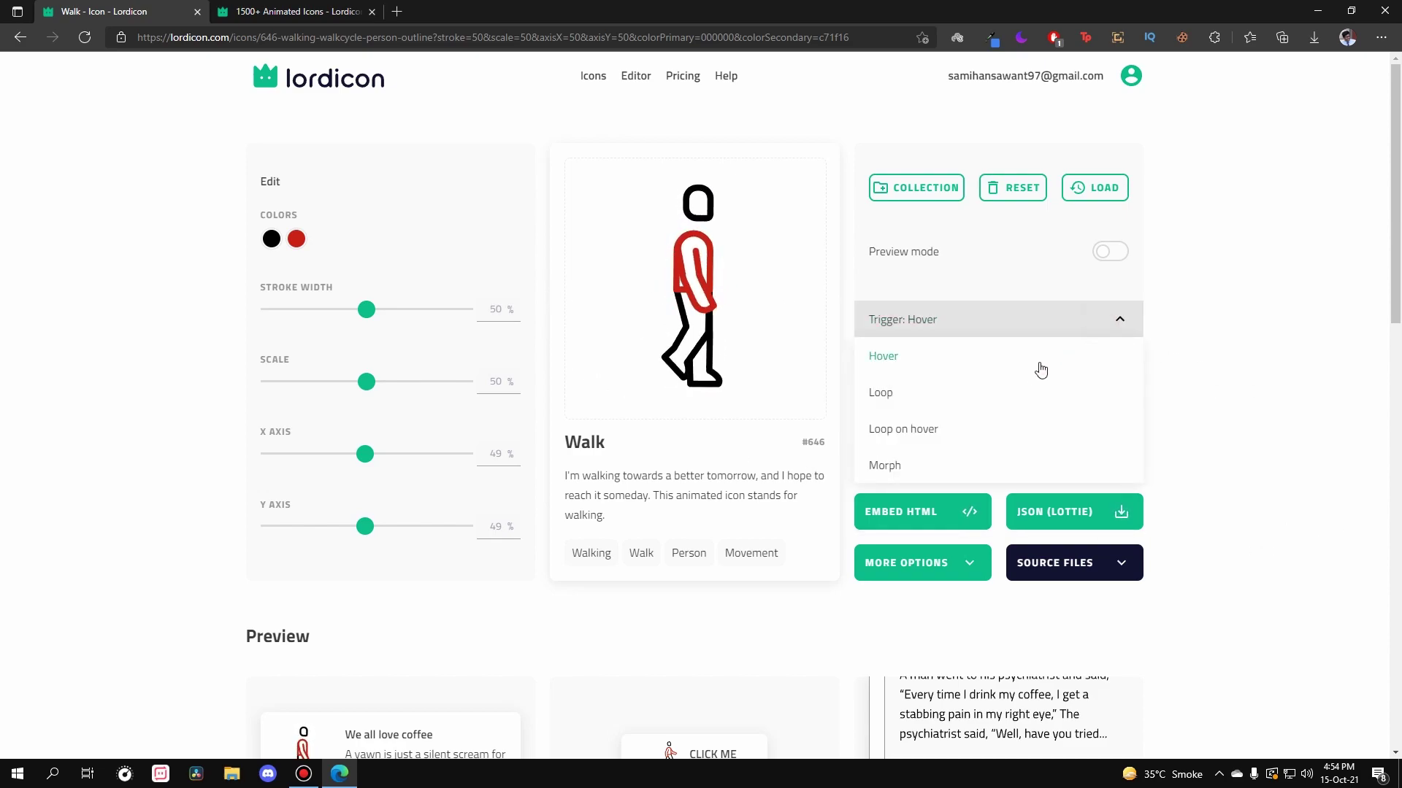
click(959, 431)
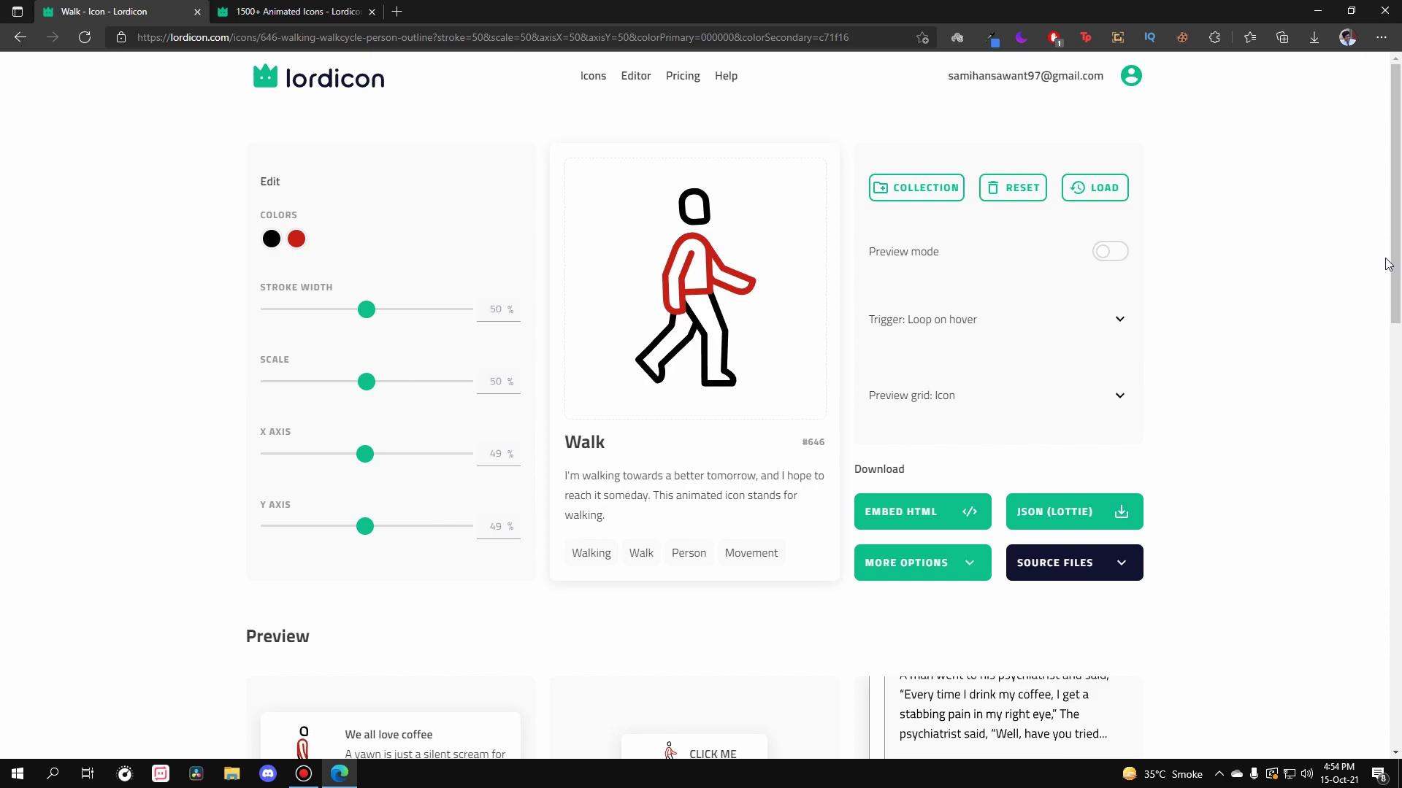
click(1114, 323)
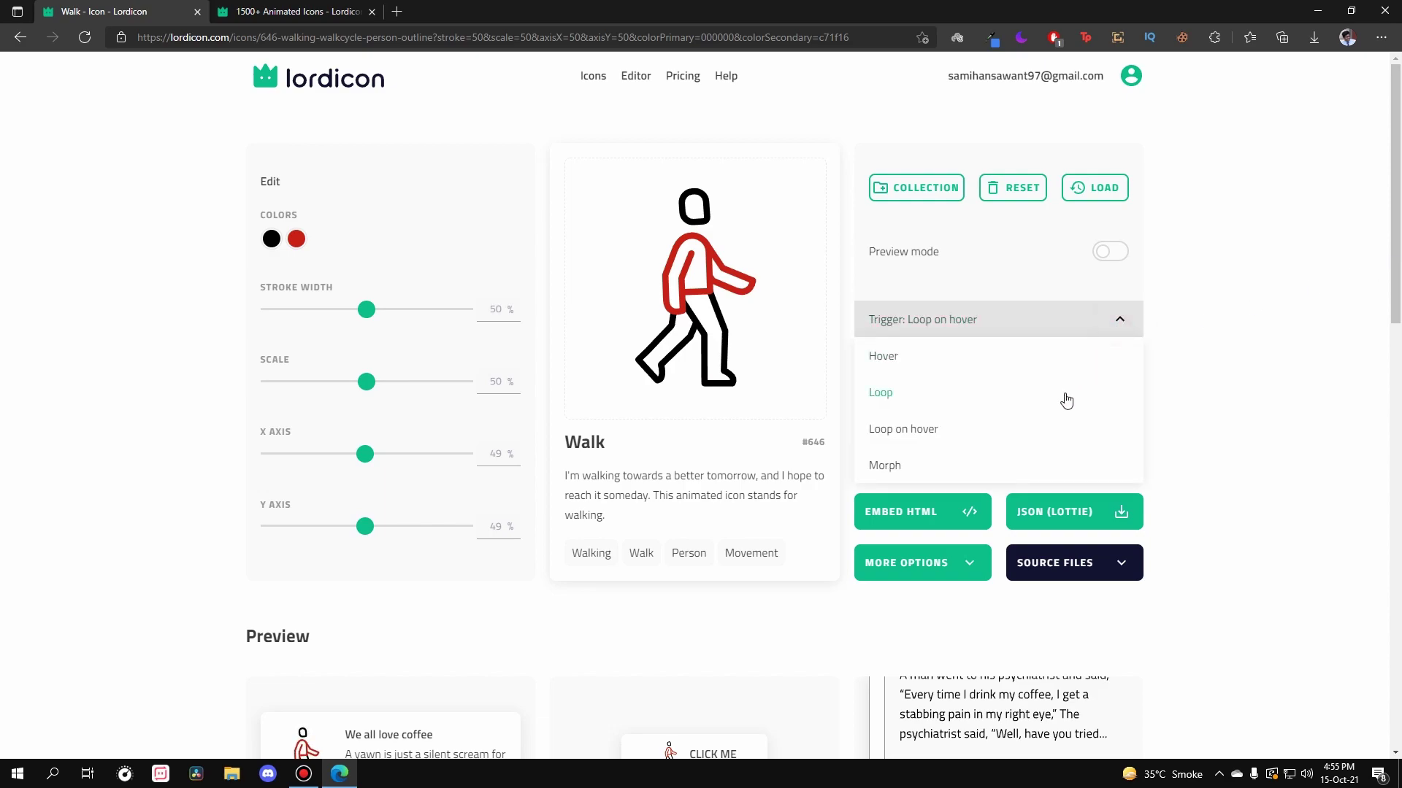
click(997, 469)
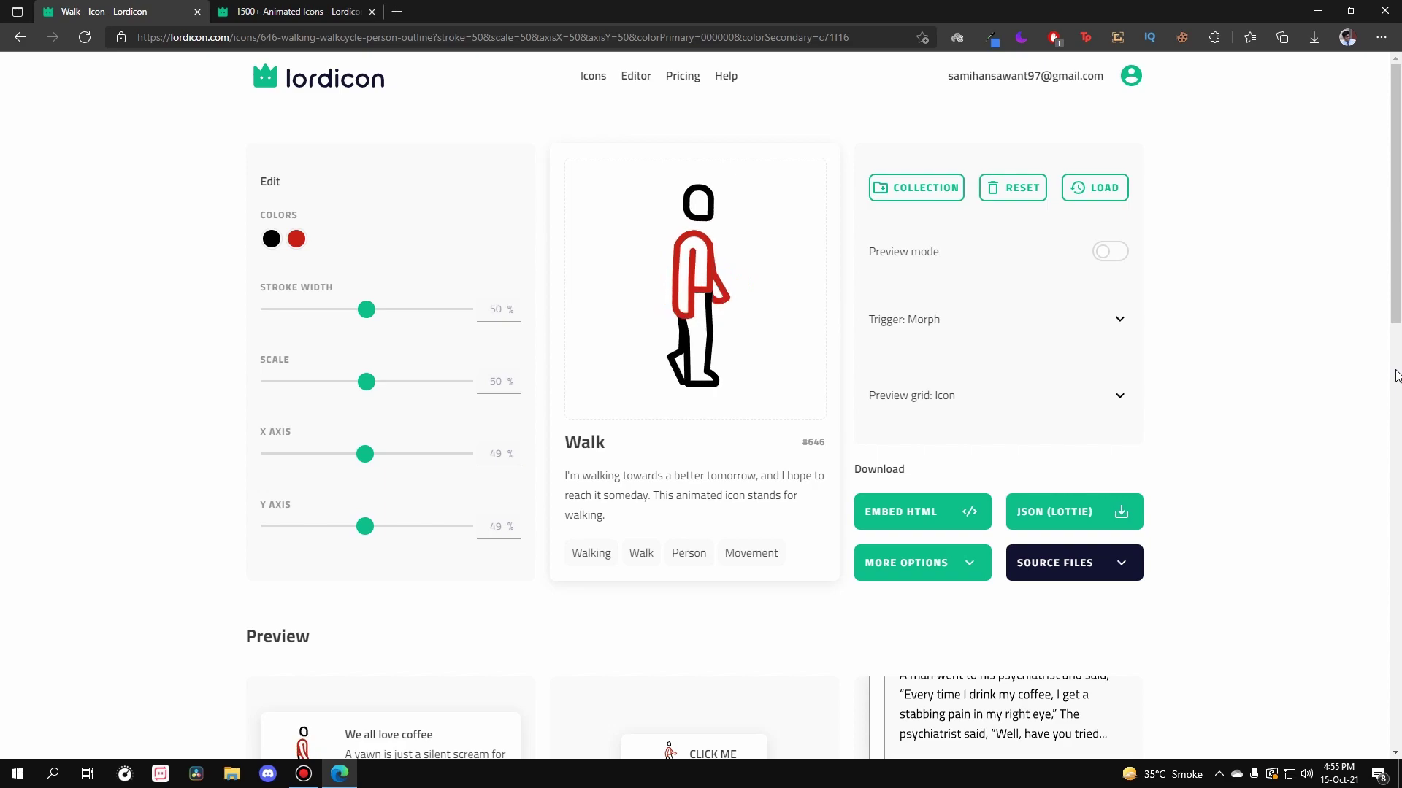
click(1093, 349)
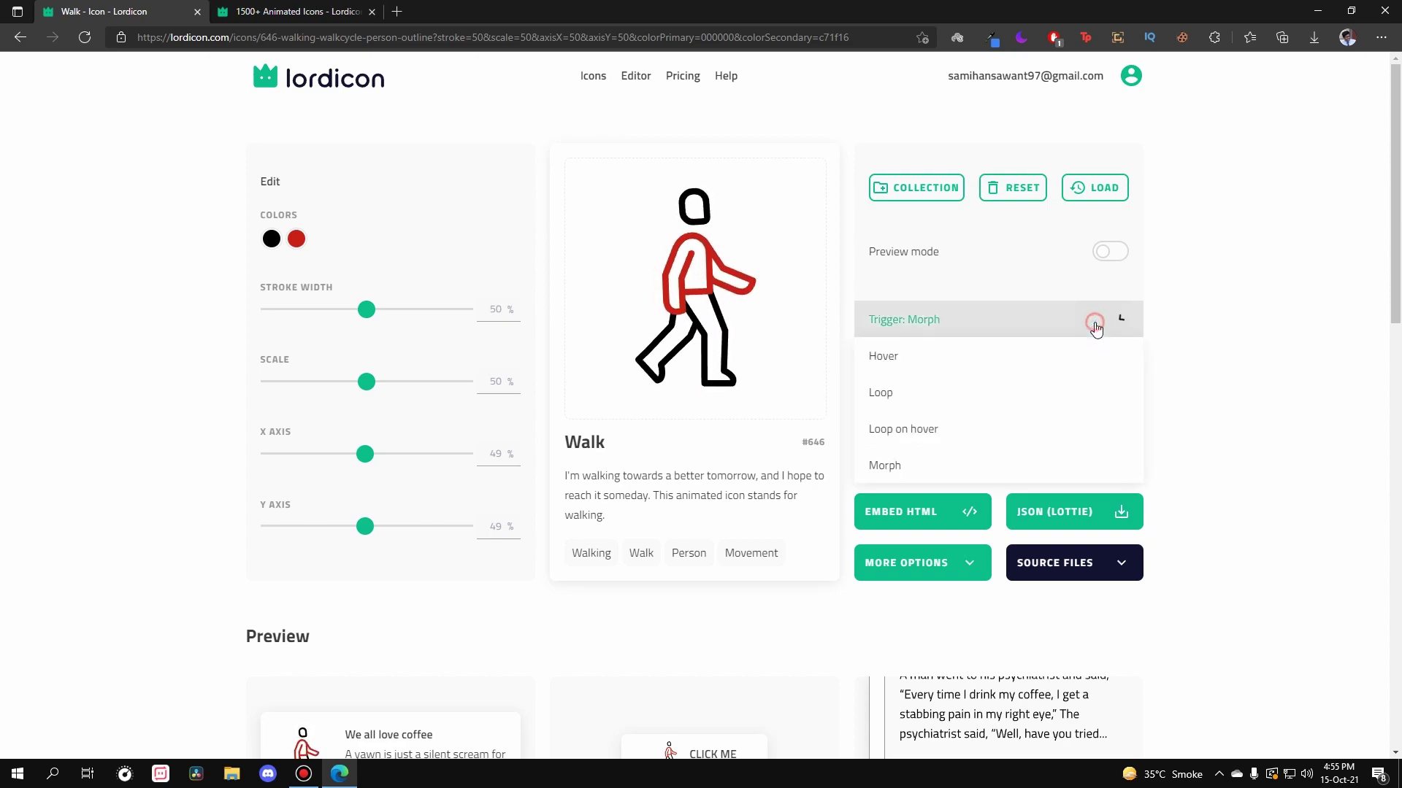
click(1283, 285)
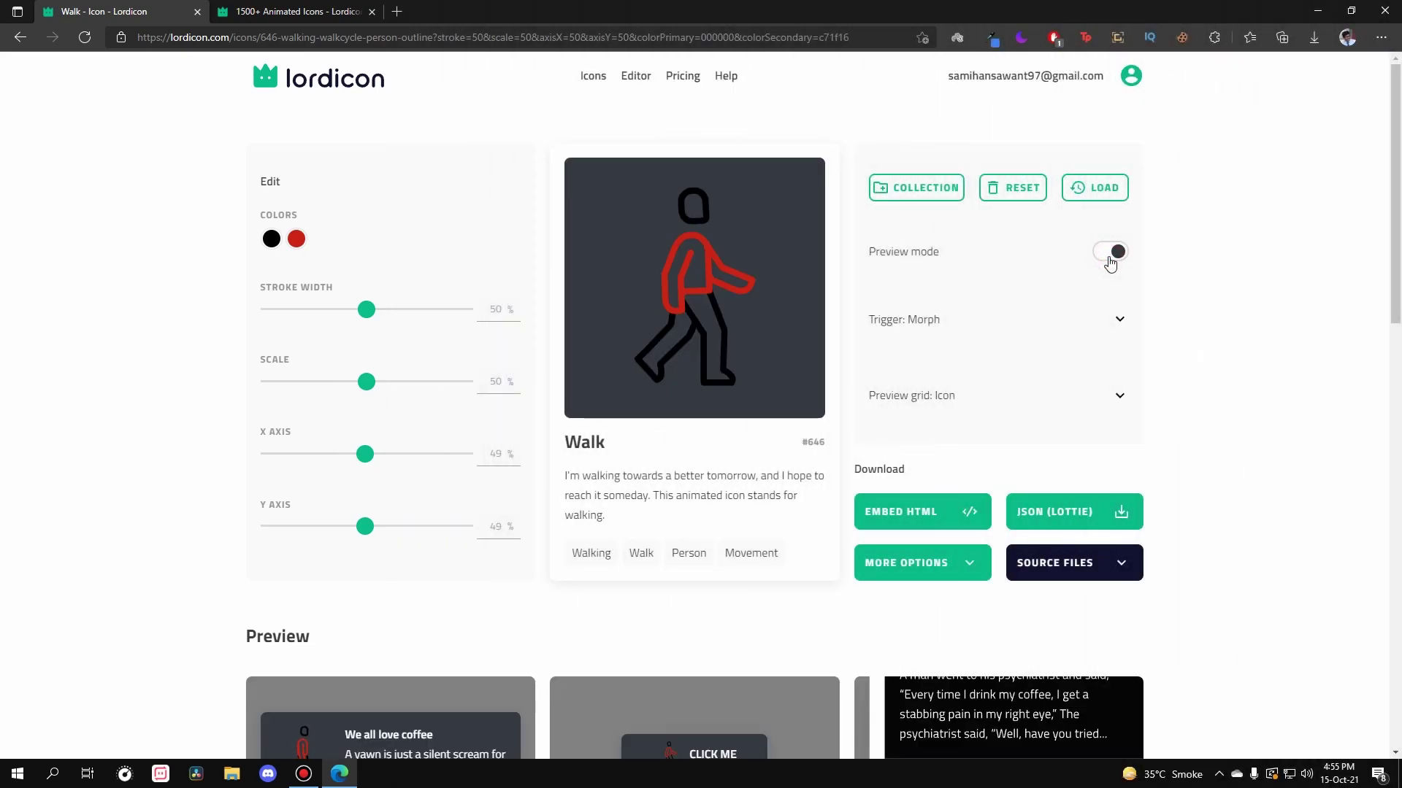
Step: Restore the light preview background and examine the Walk icon's animation in the sample layouts of the Icon preview grid
click(1109, 255)
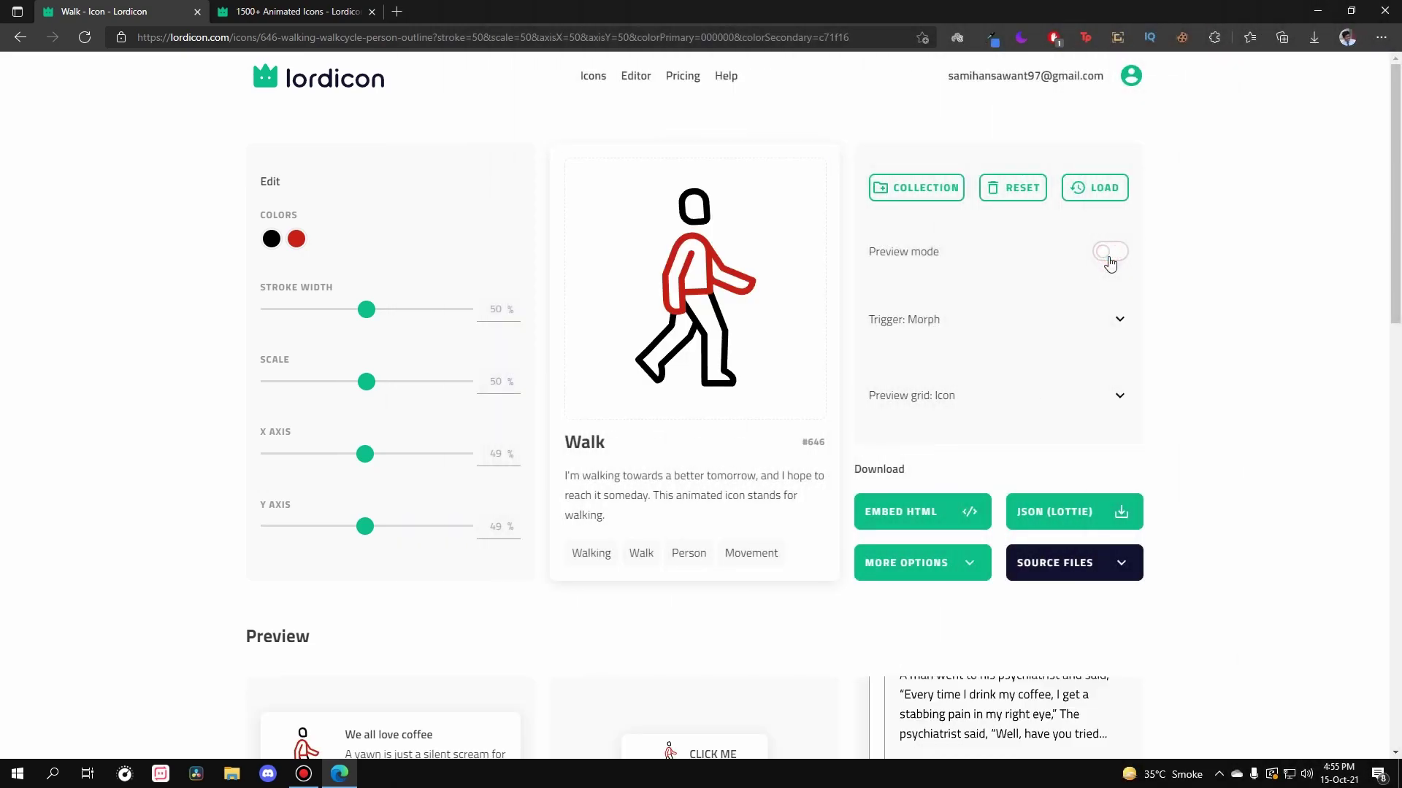
scroll(1110, 261, down, 6)
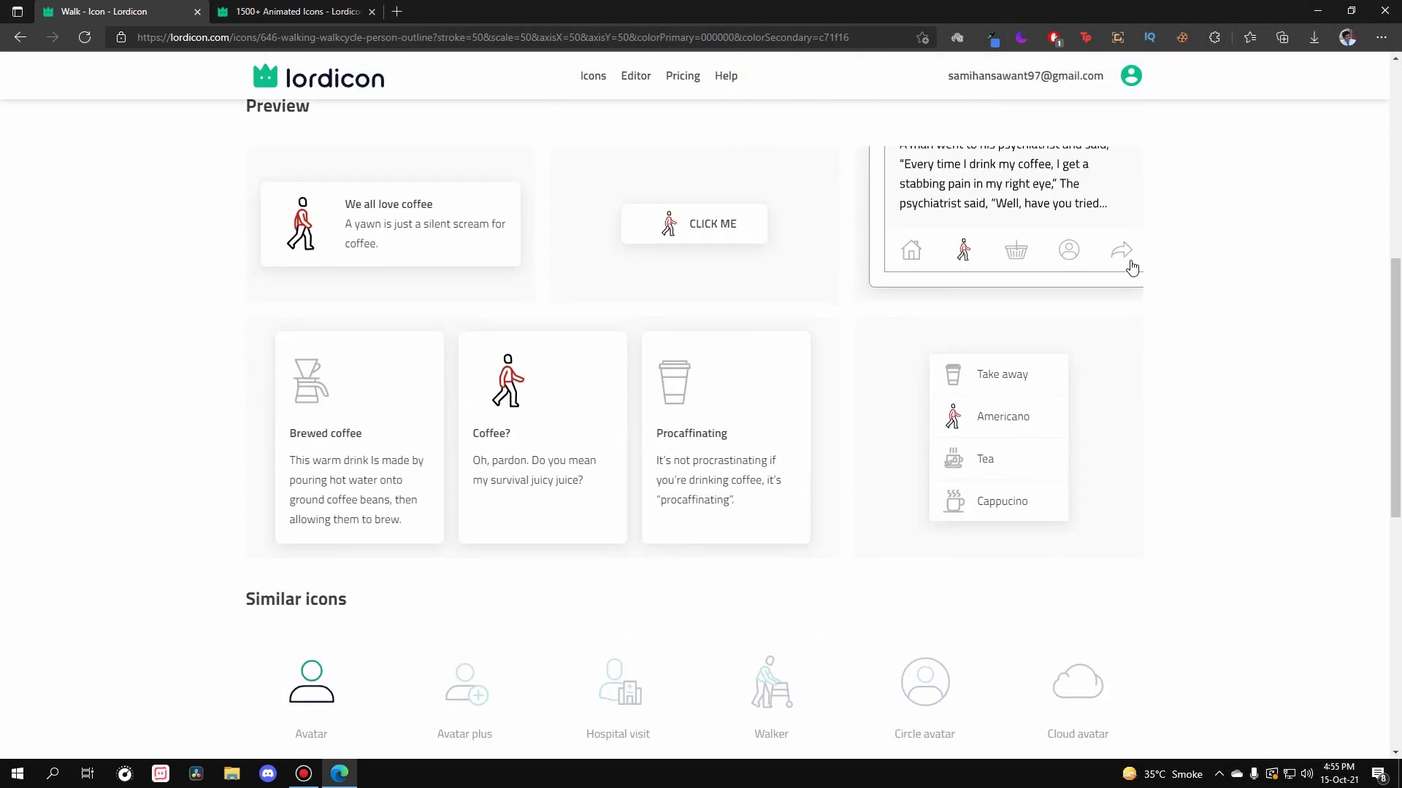
scroll(1125, 431, up, 1)
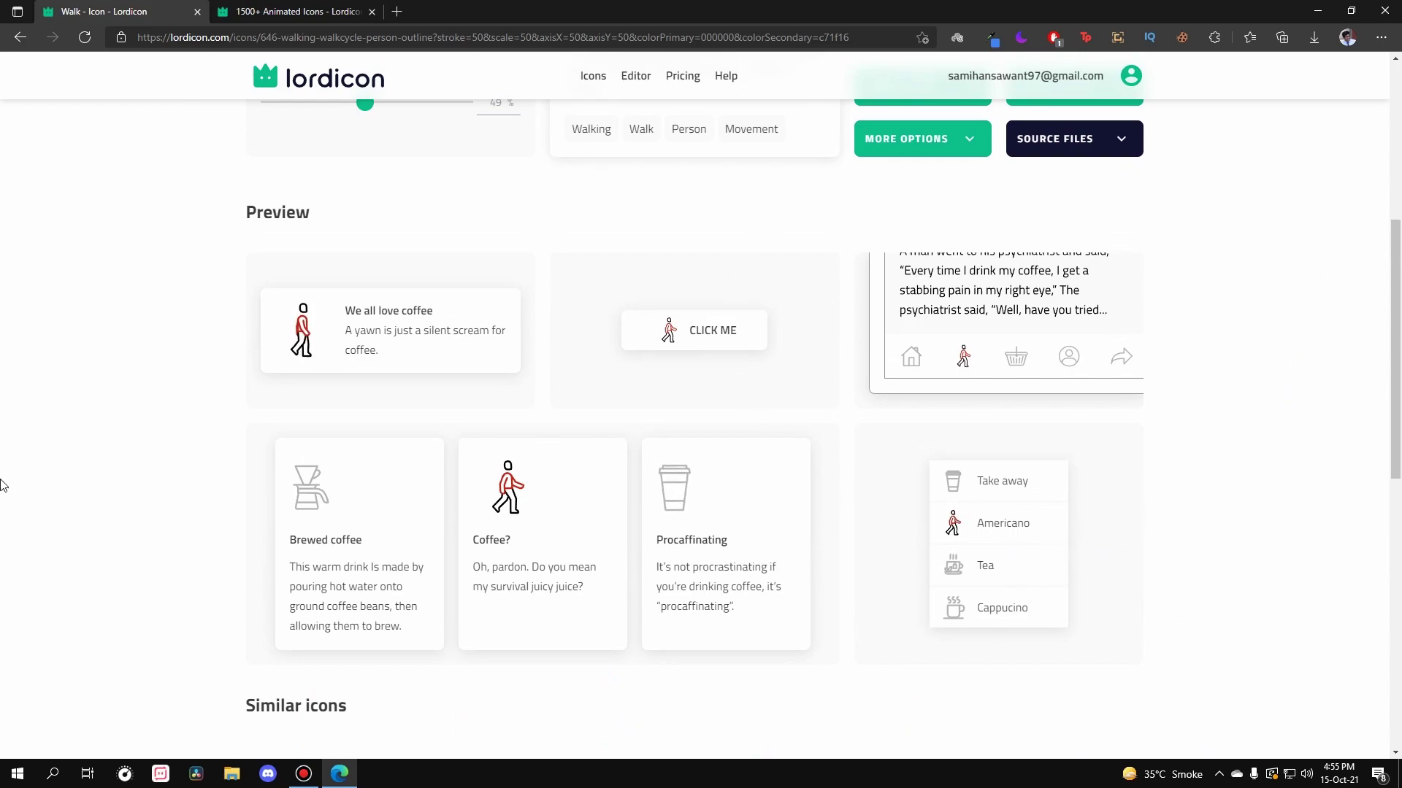
click(712, 336)
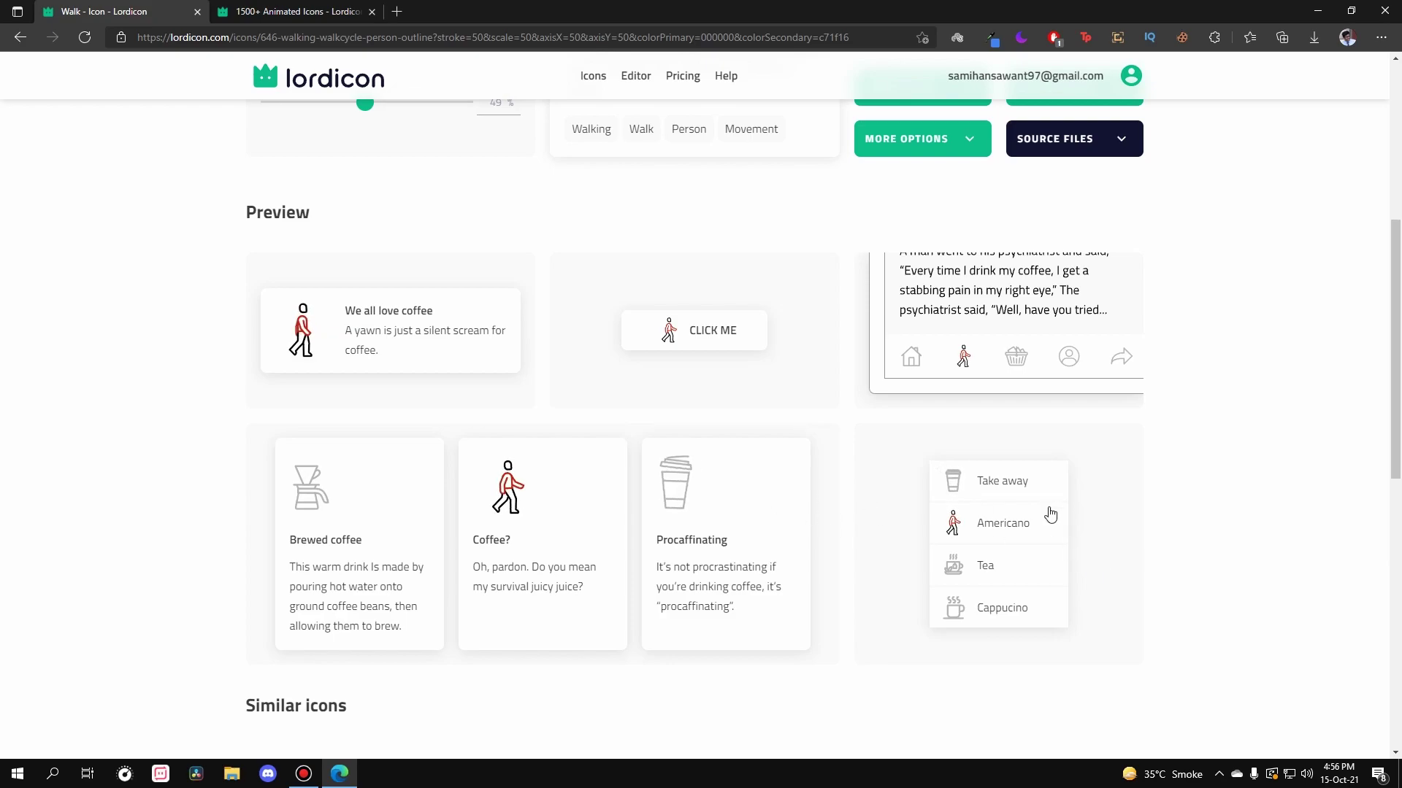
scroll(1139, 511, up, 5)
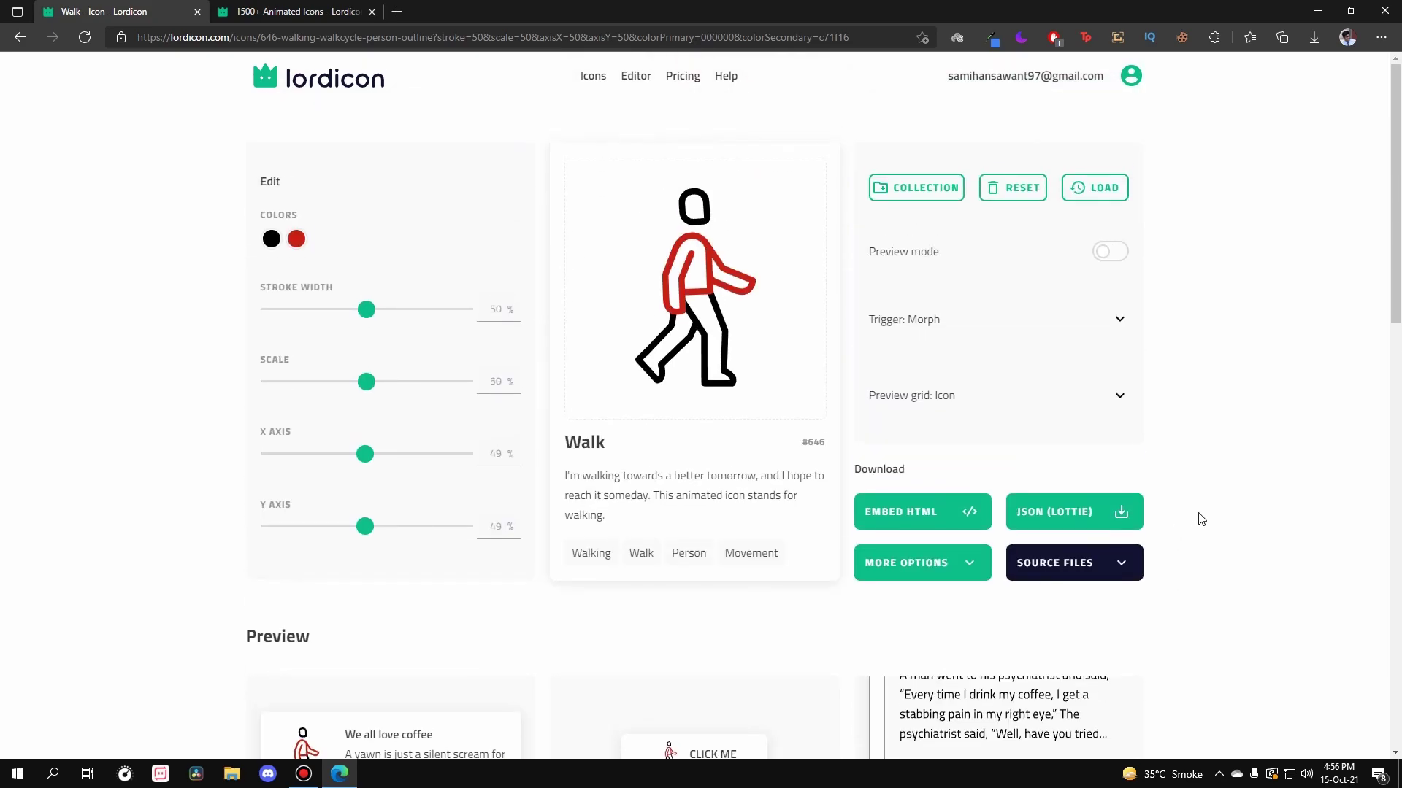
Step: Switch the Walk icon's preview grid to Illustration and check its sample layouts
click(1068, 392)
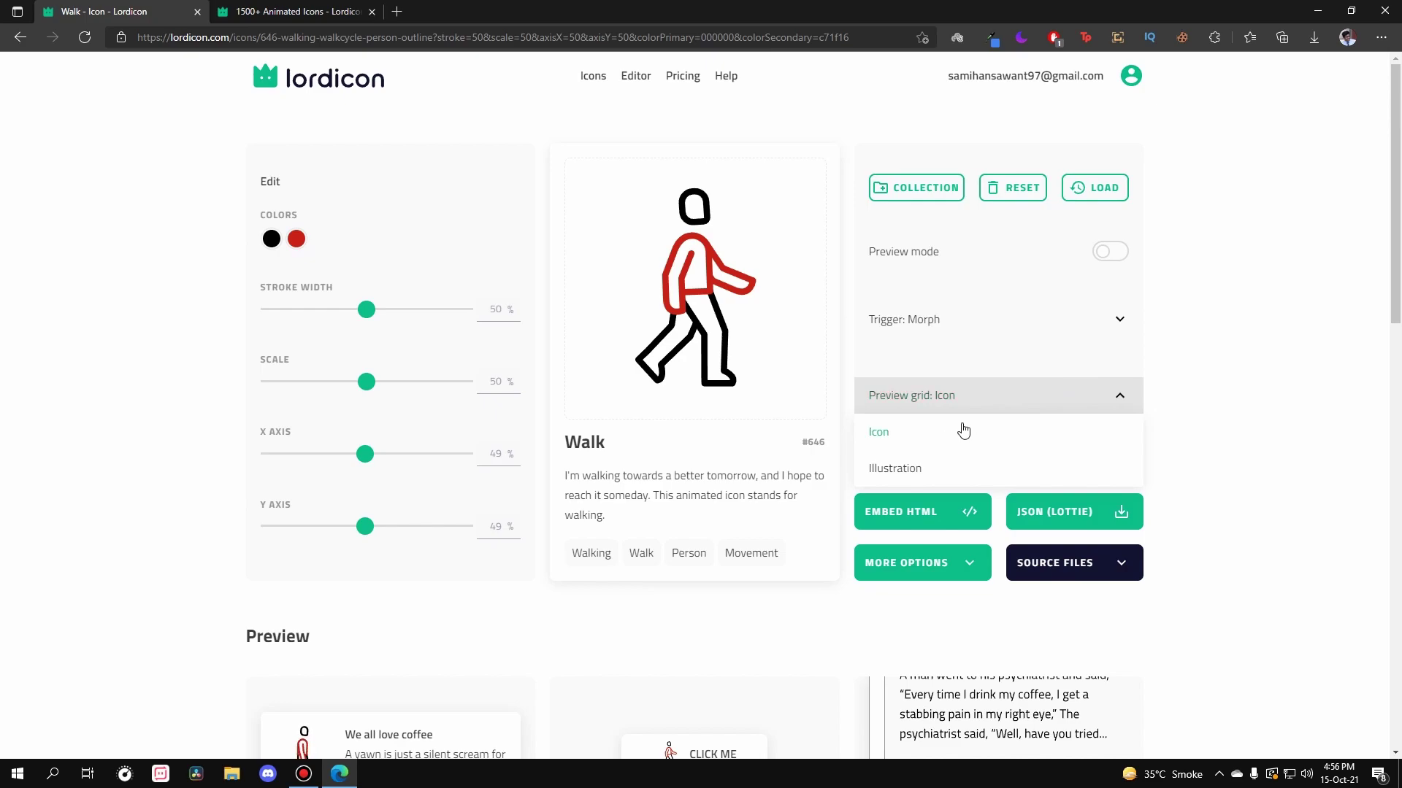
click(1035, 468)
scroll(1164, 432, down, 6)
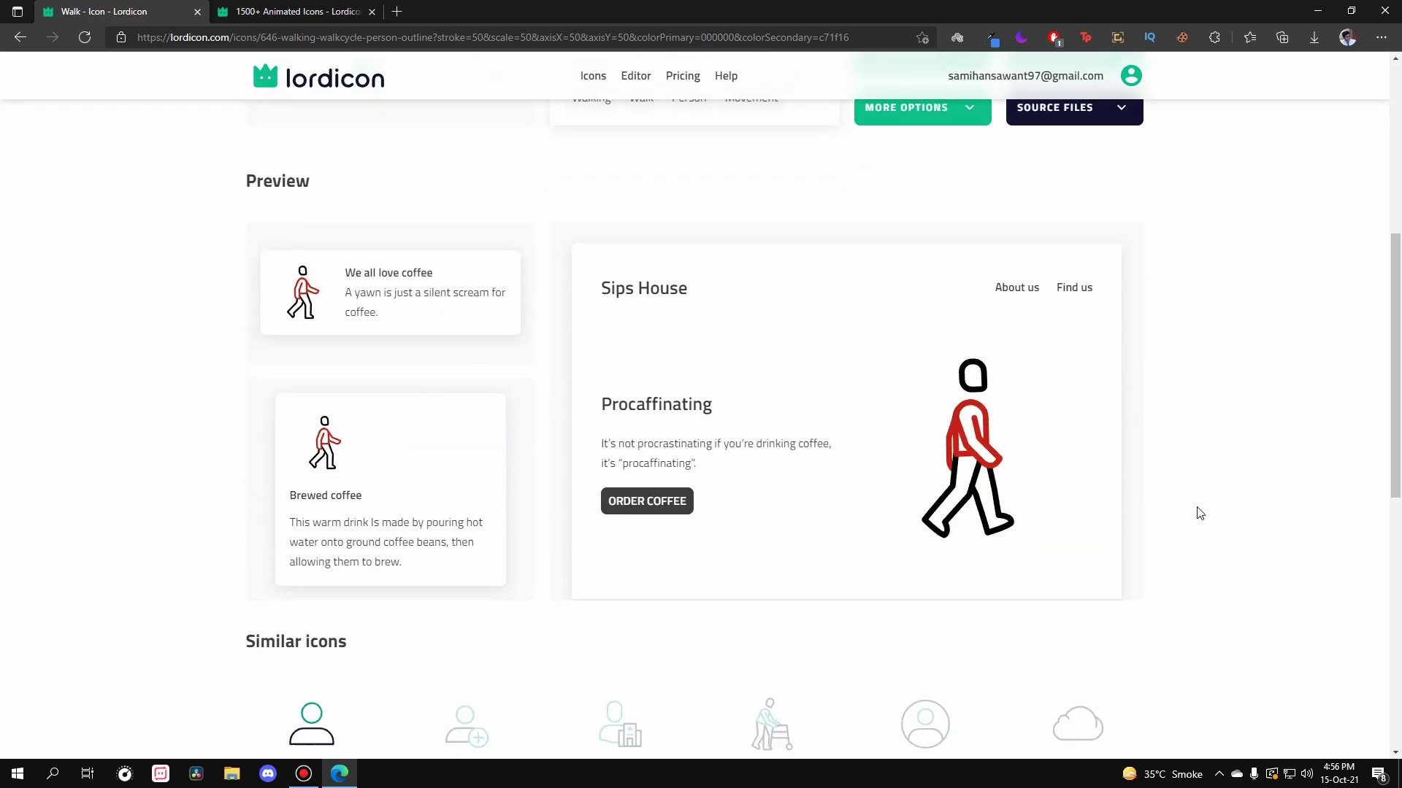
scroll(984, 342, up, 1)
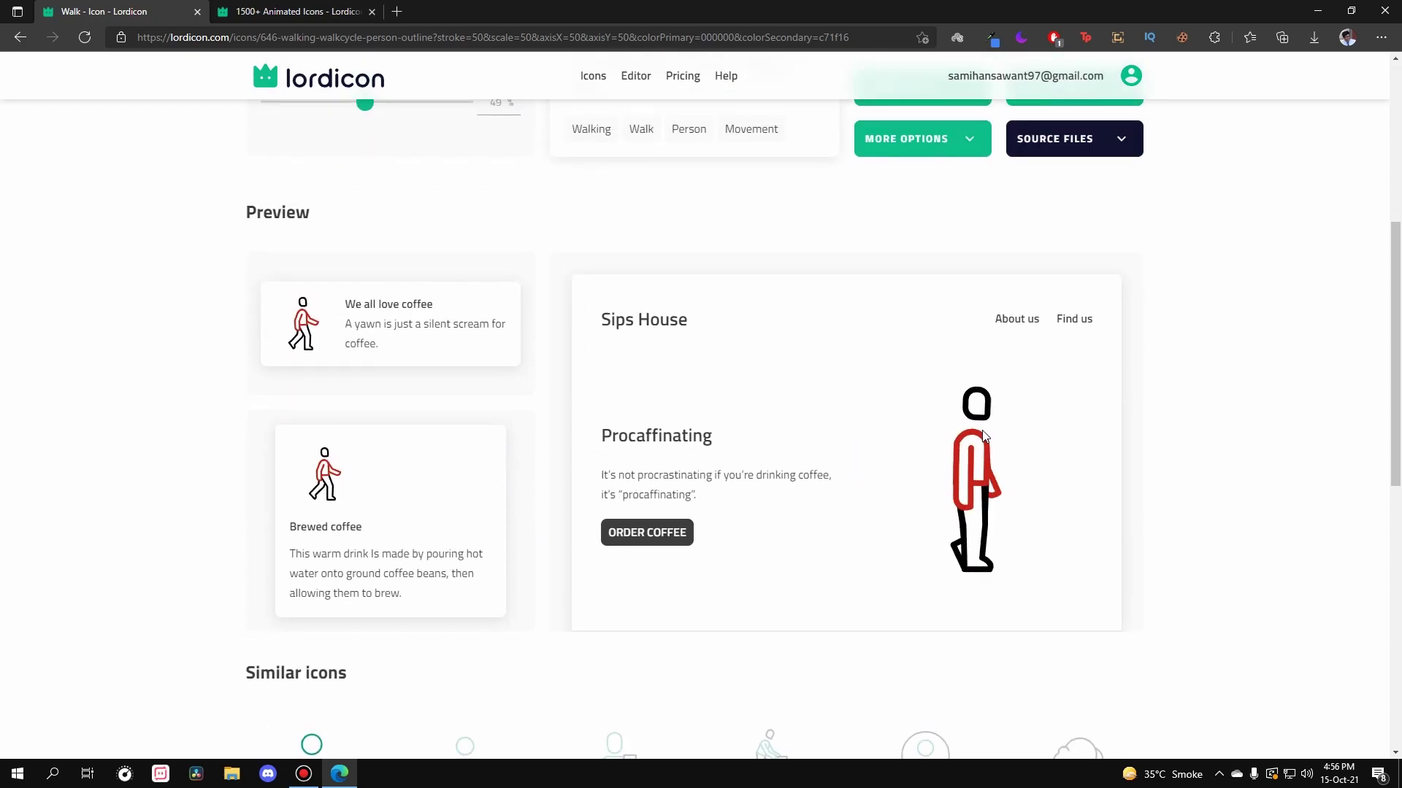
scroll(1110, 579, up, 4)
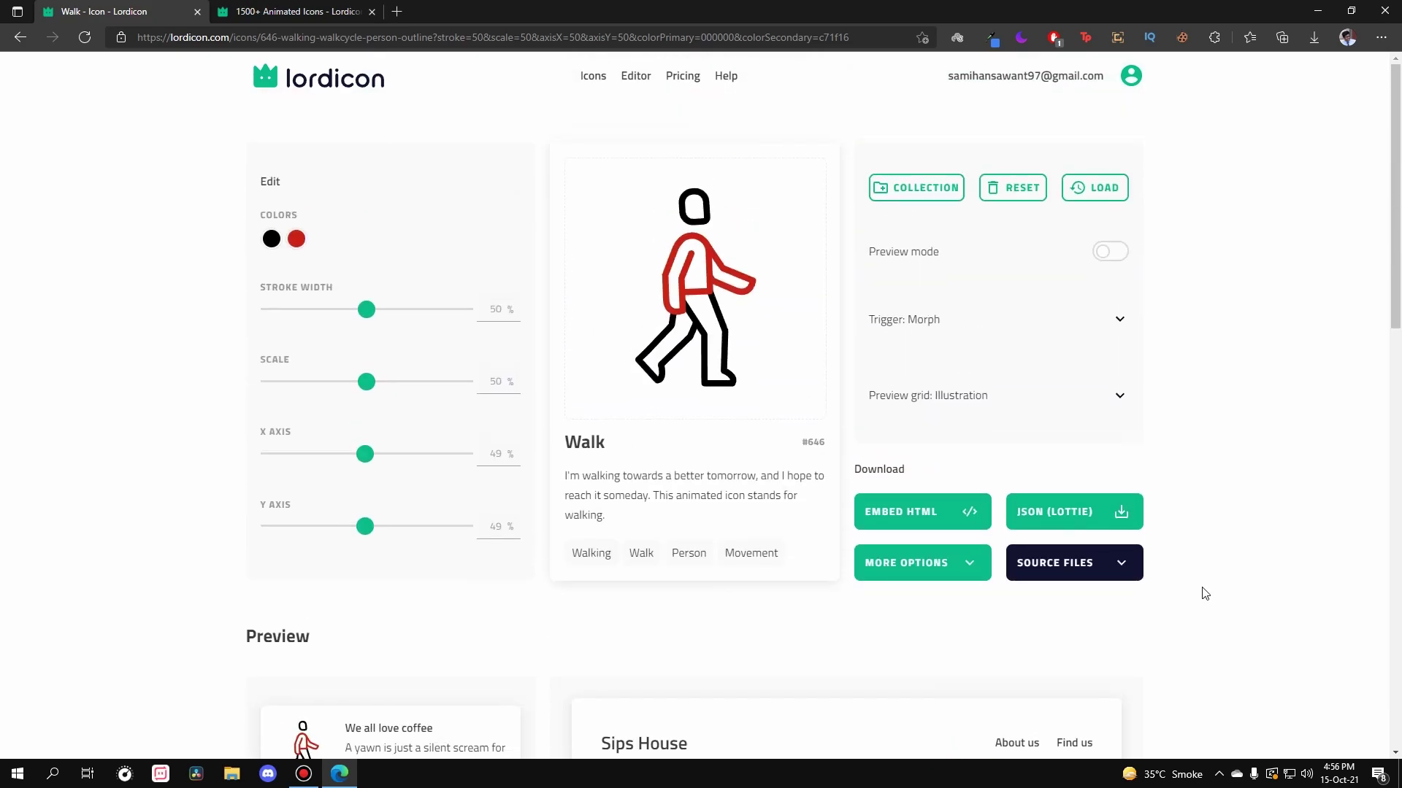
scroll(1213, 599, up, 1)
Step: Check the Illustration sample layouts on a dark background and restore the light preview
click(1110, 253)
click(1109, 253)
scroll(1217, 338, down, 2)
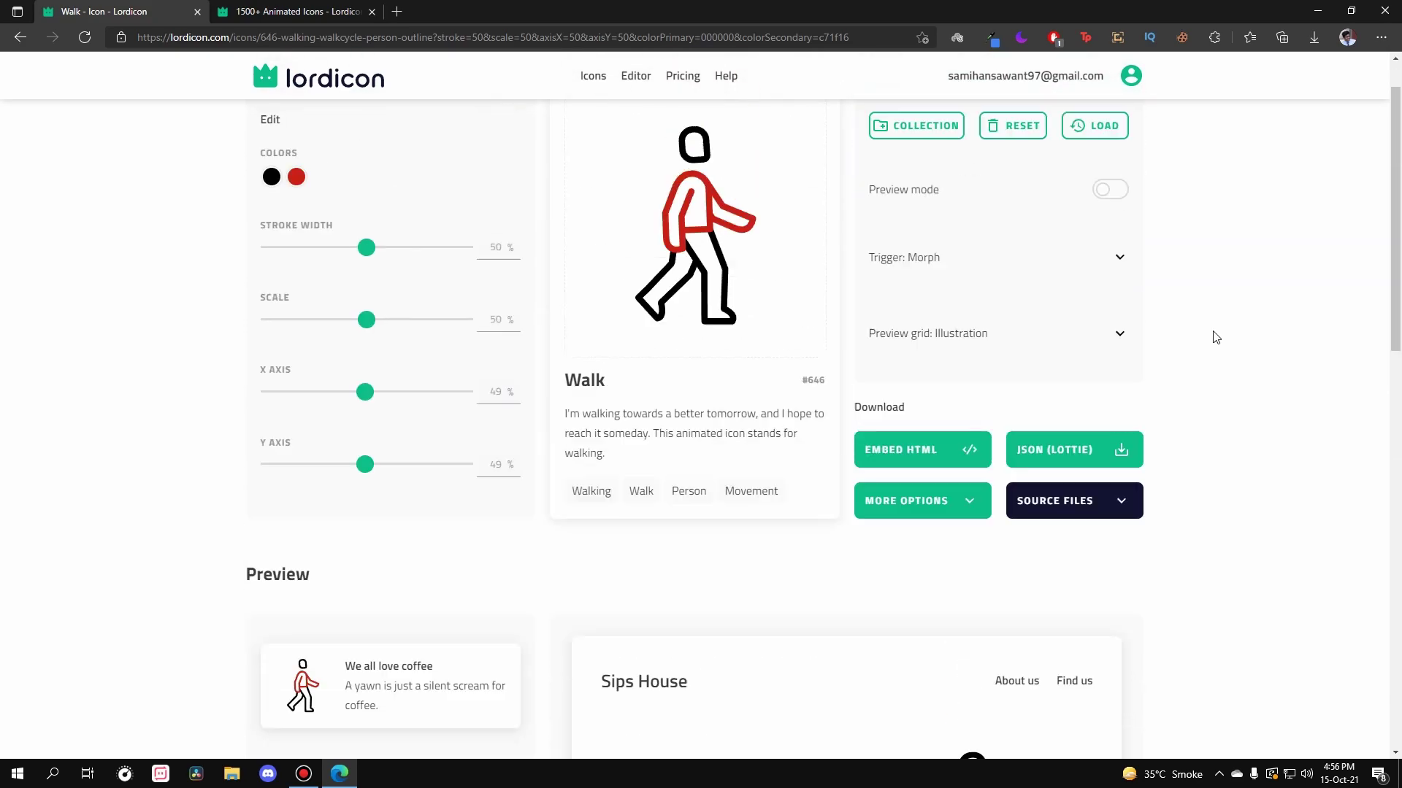
scroll(1168, 306, up, 2)
click(1110, 253)
click(1110, 254)
scroll(1221, 350, down, 5)
scroll(1208, 485, up, 5)
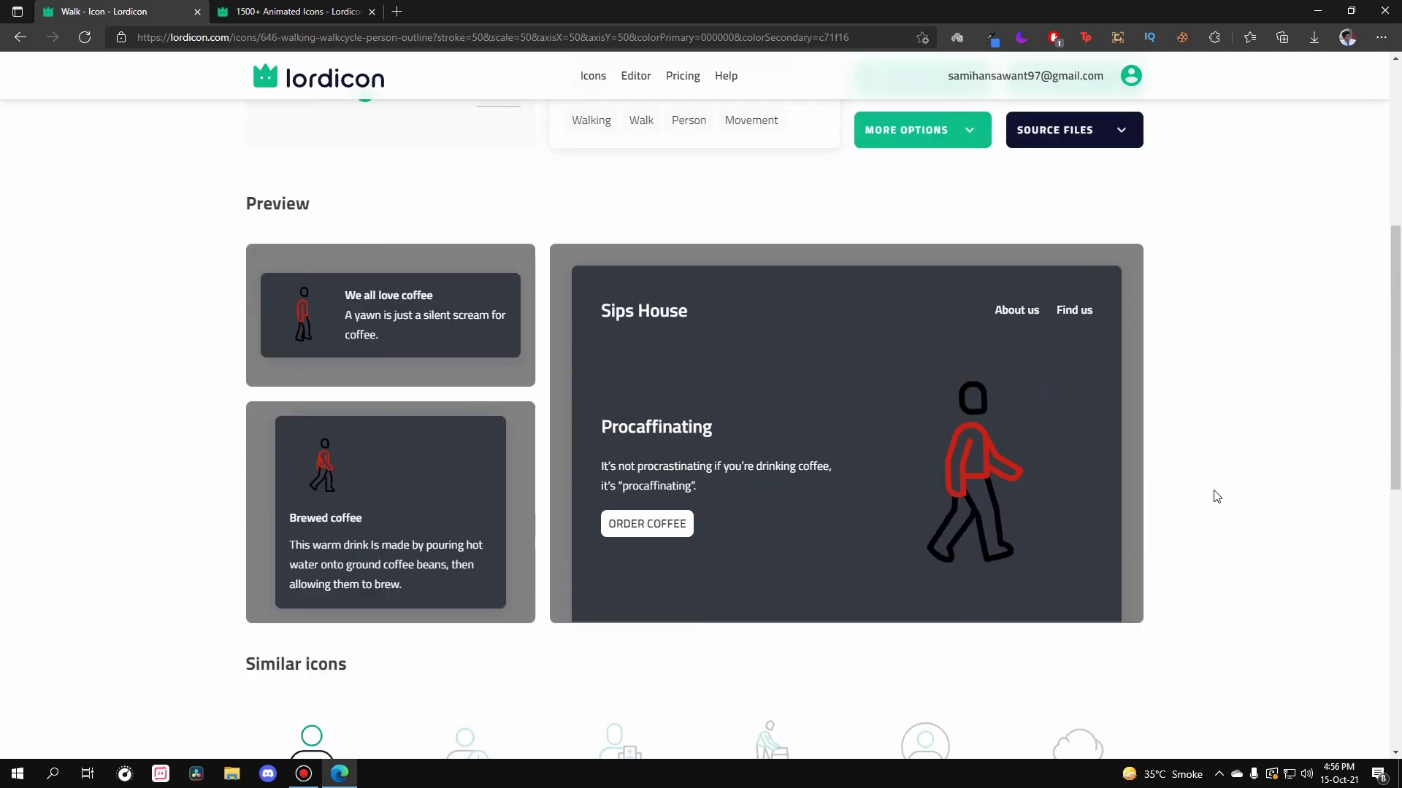
click(1111, 251)
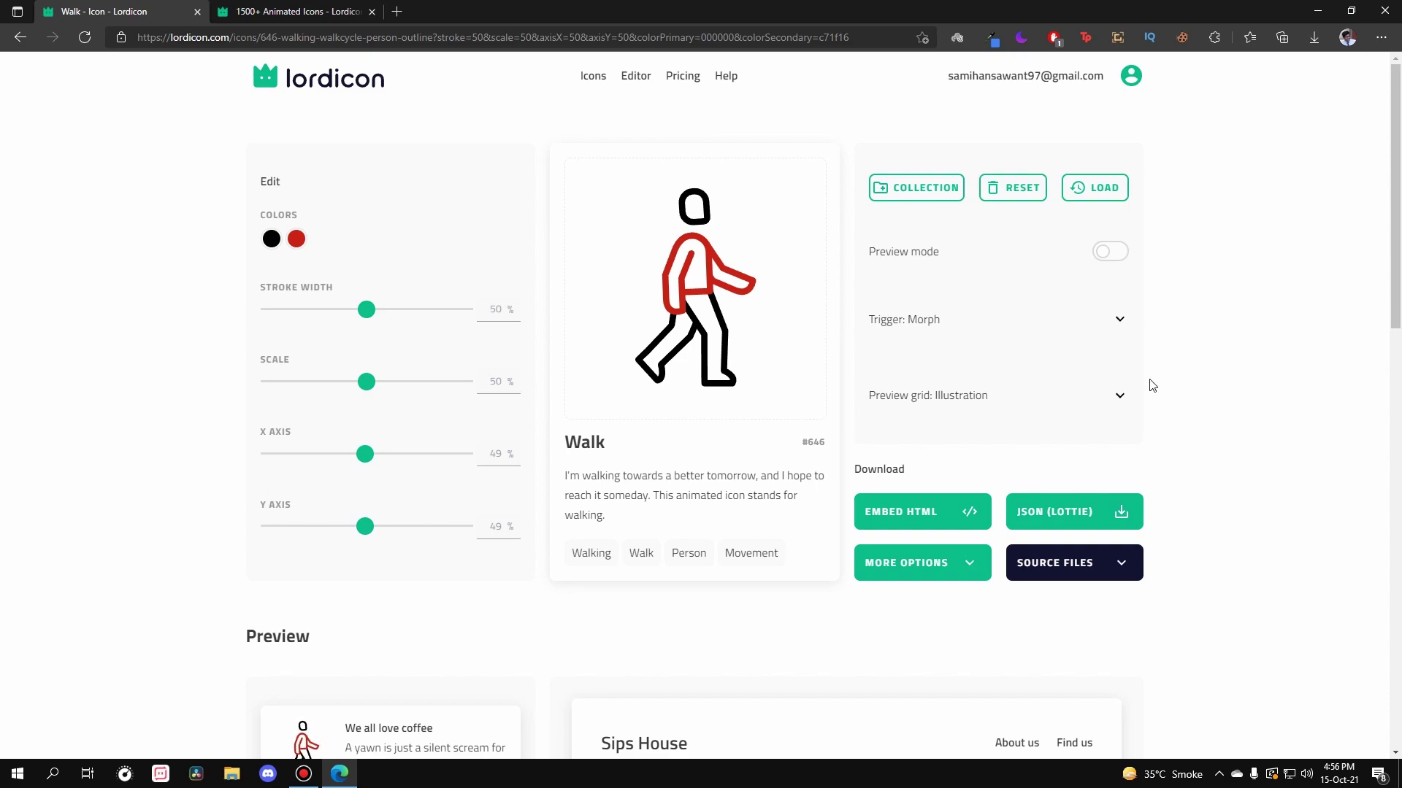
Step: Browse the icon library's categories and show only the free icons in the Computer hardware category
click(593, 75)
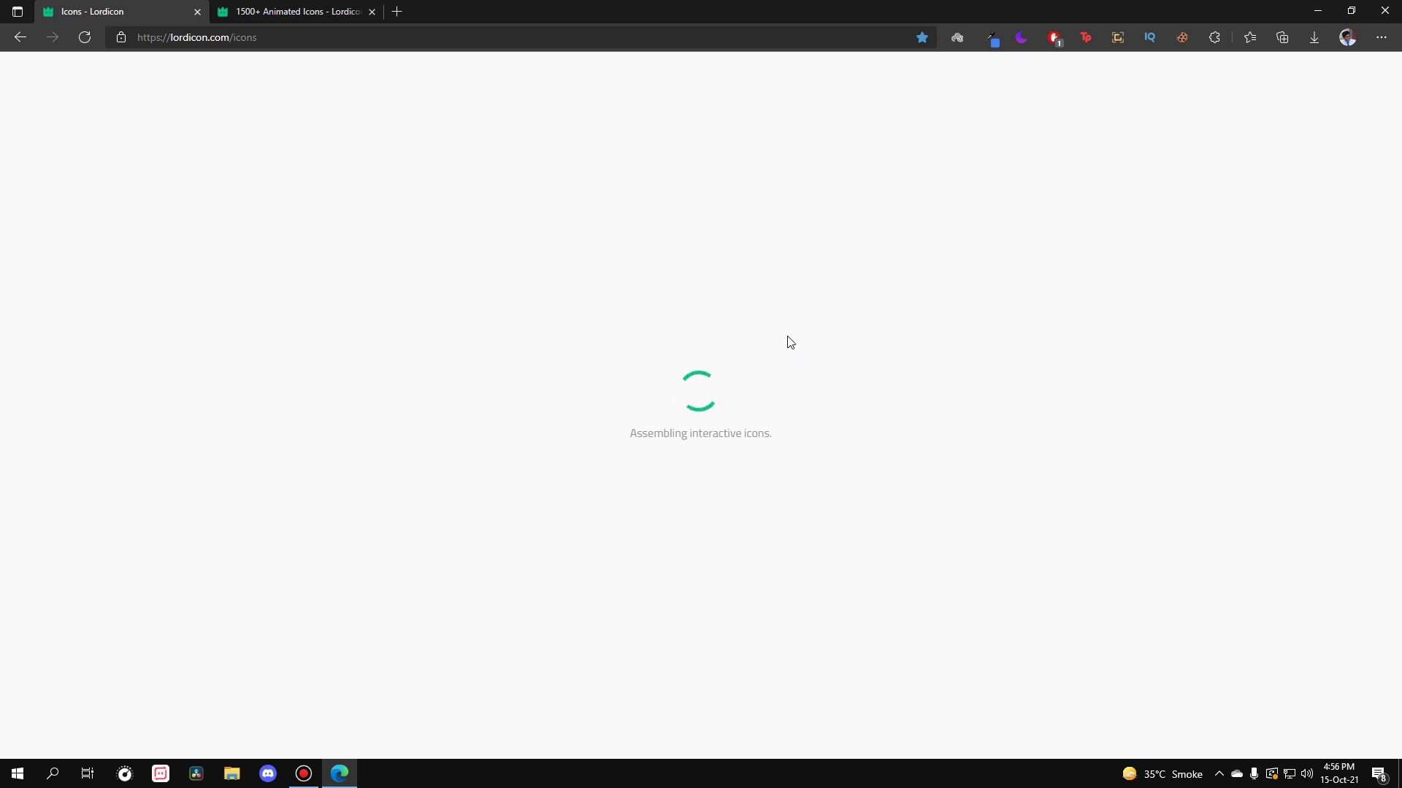
scroll(62, 657, down, 4)
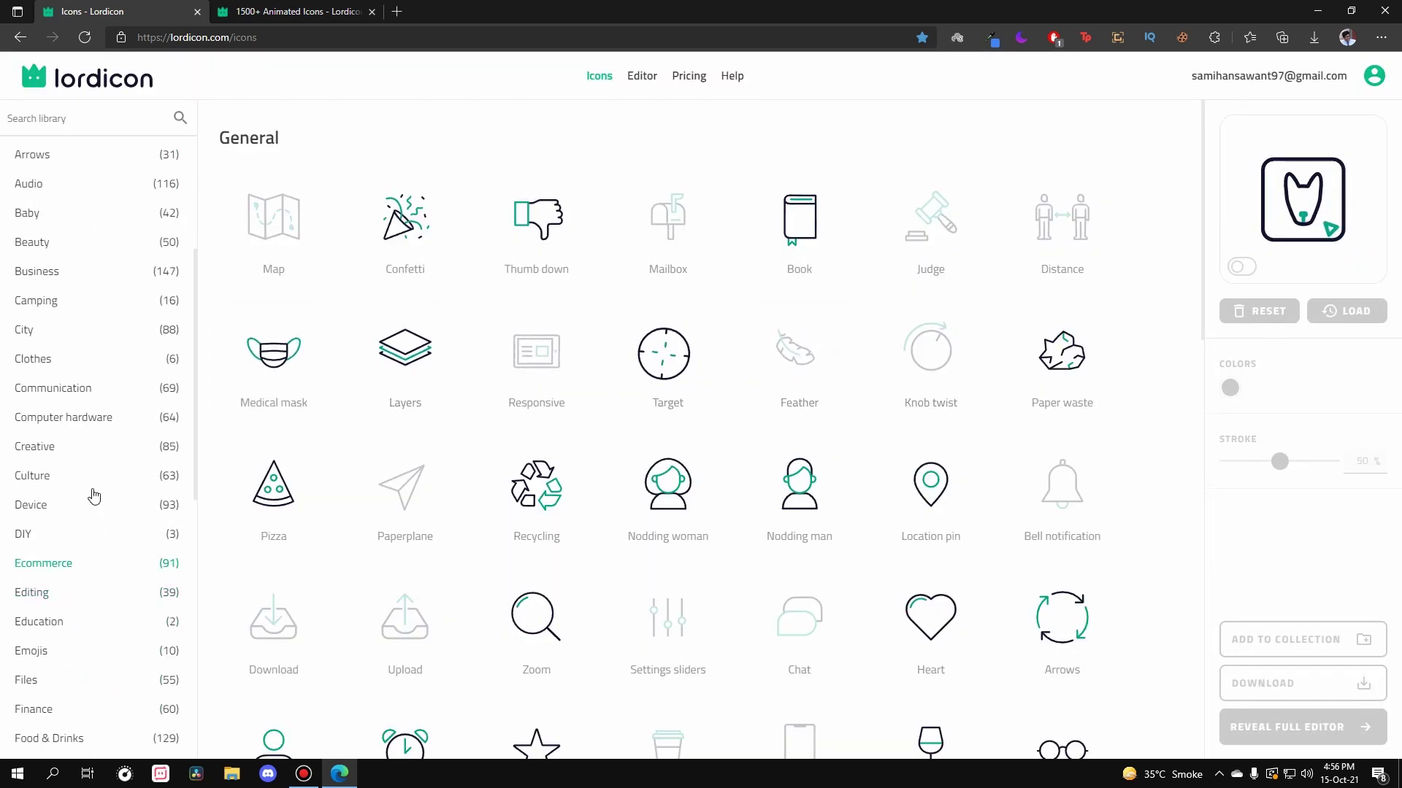
scroll(46, 482, down, 5)
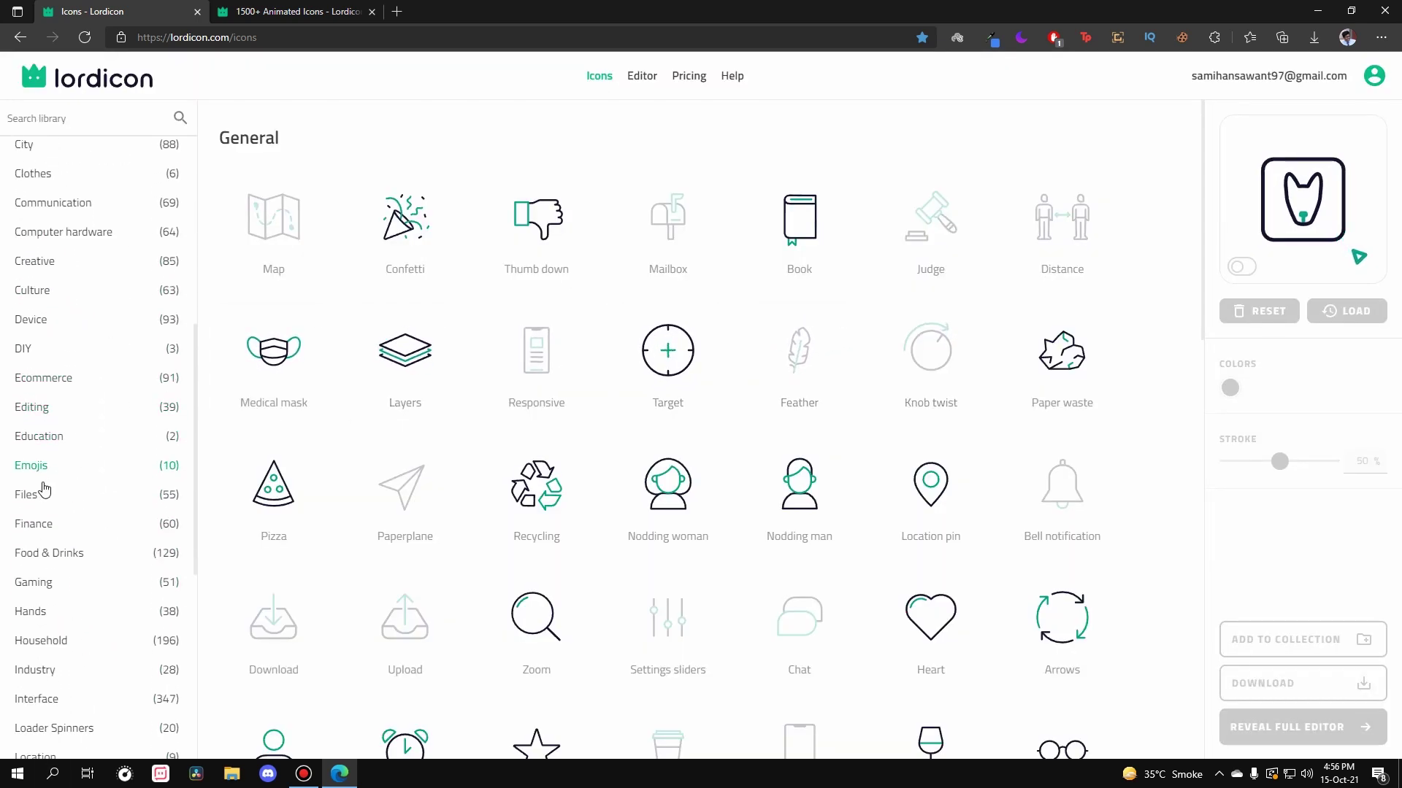
scroll(48, 519, up, 3)
scroll(64, 413, up, 6)
scroll(70, 372, down, 7)
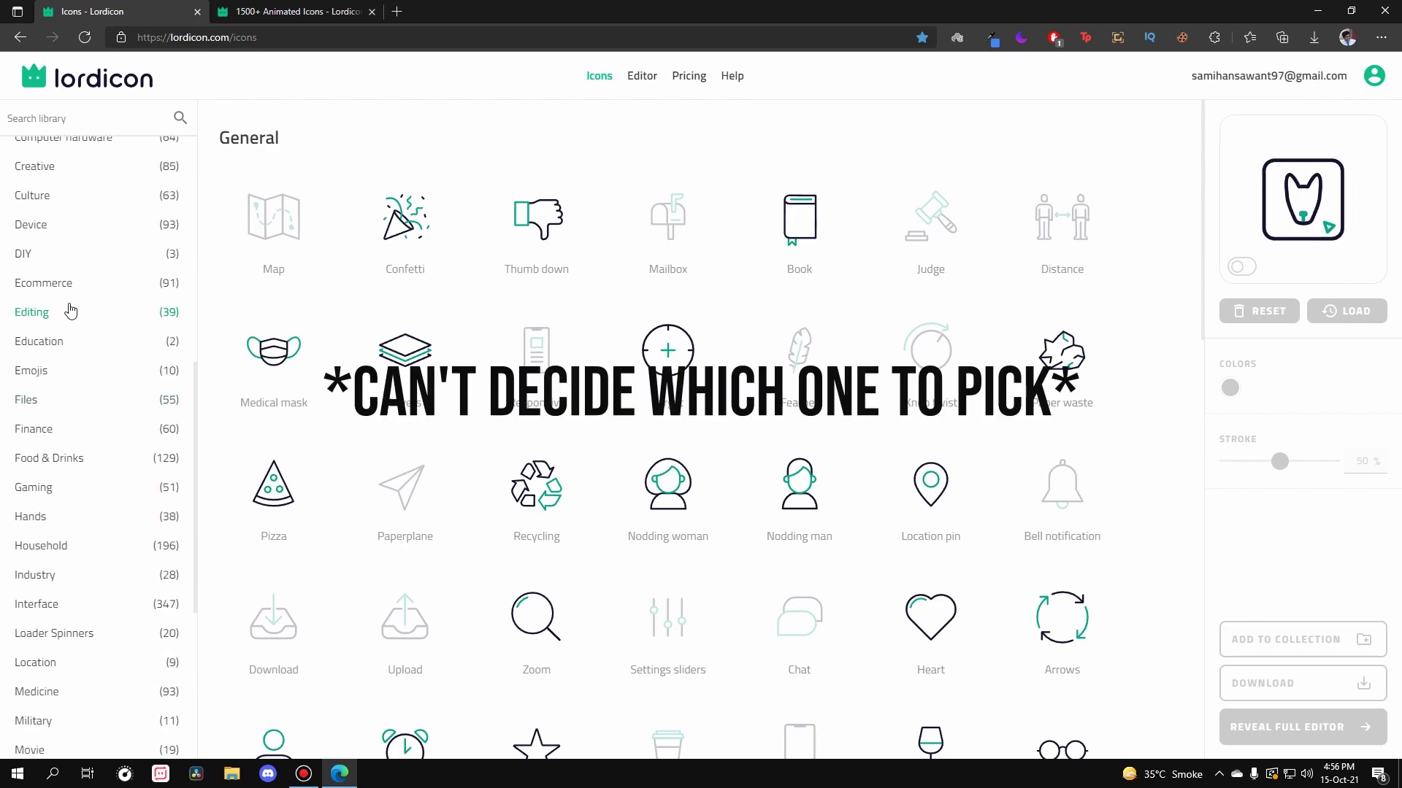
scroll(73, 330, up, 1)
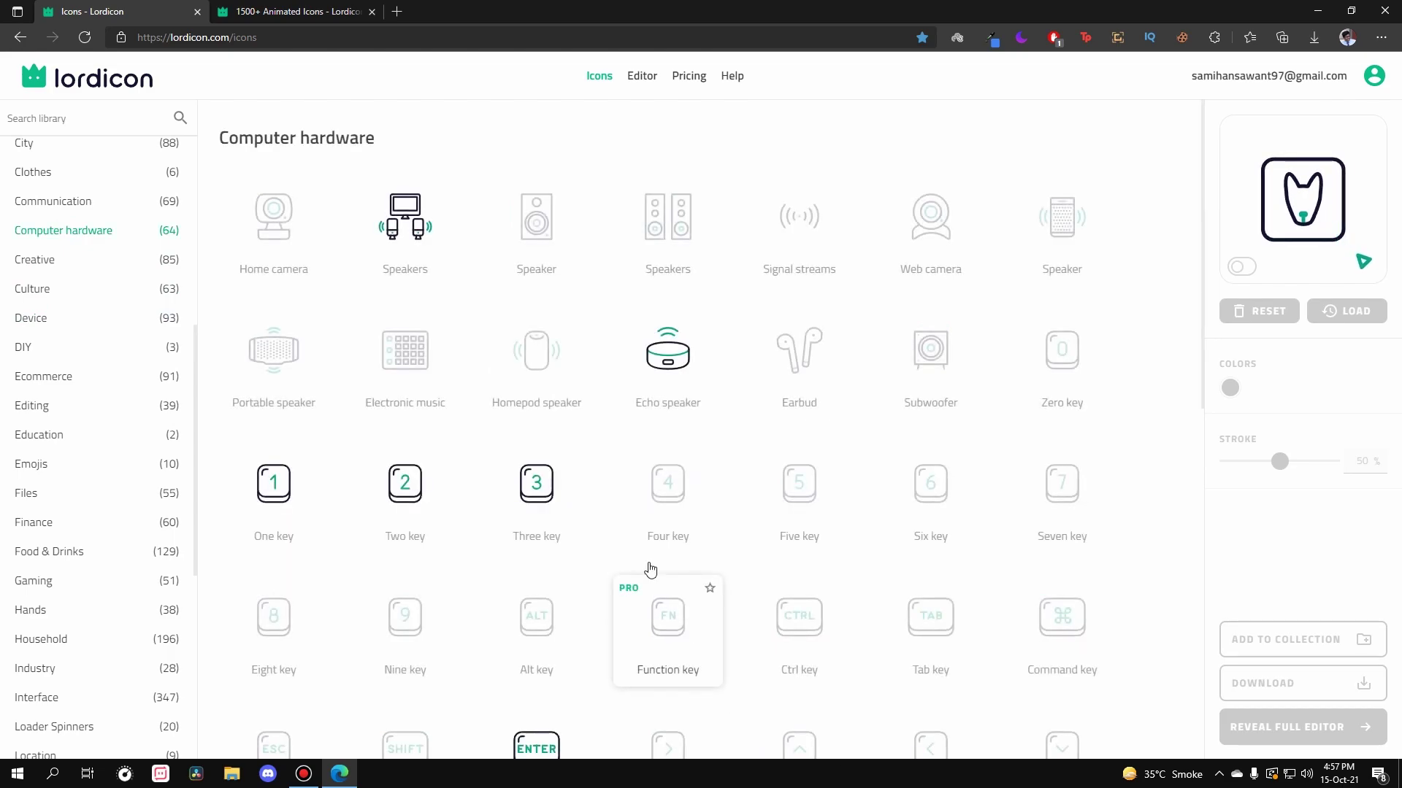
scroll(53, 179, up, 6)
click(56, 188)
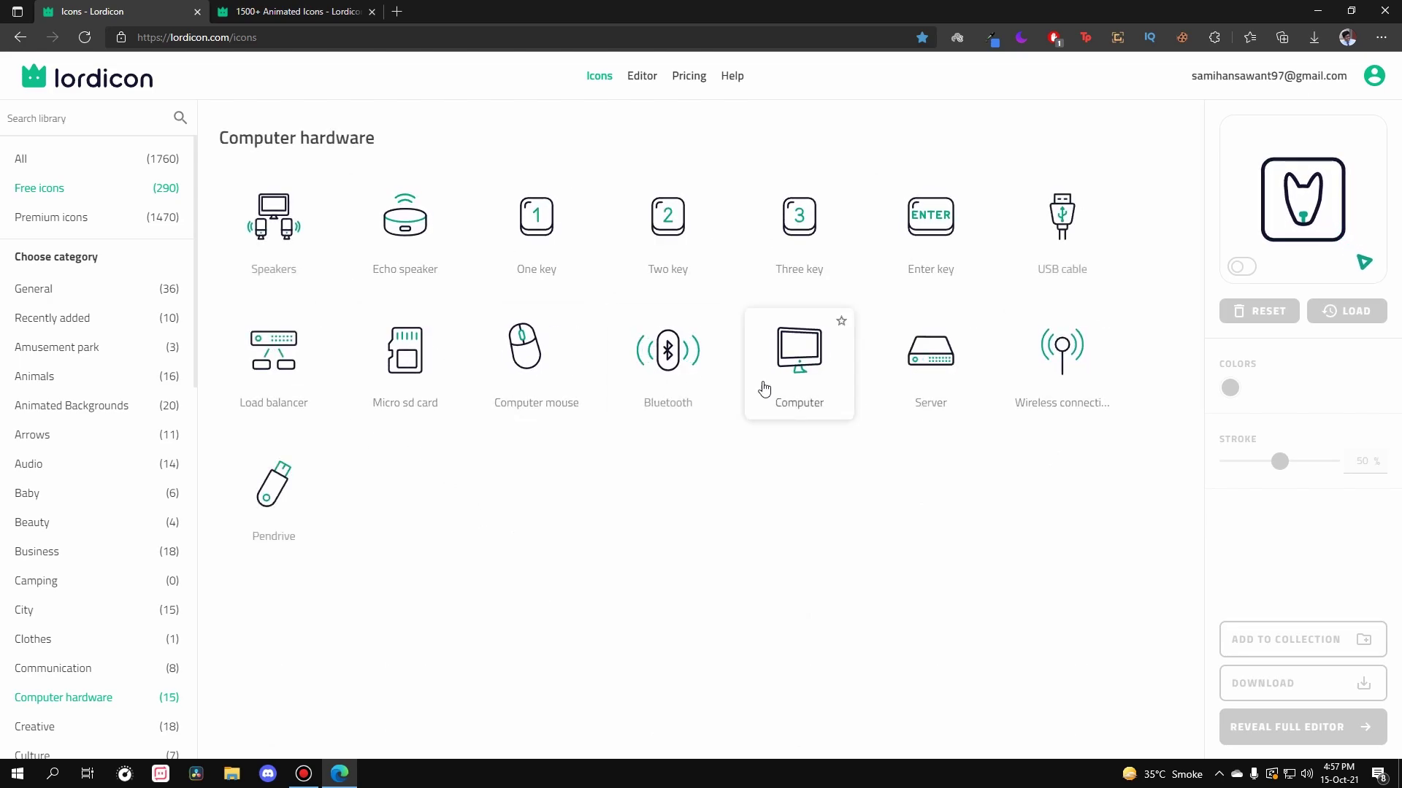
Step: Select the Micro sd card icon and apply red c71f16 as its secondary color
click(415, 379)
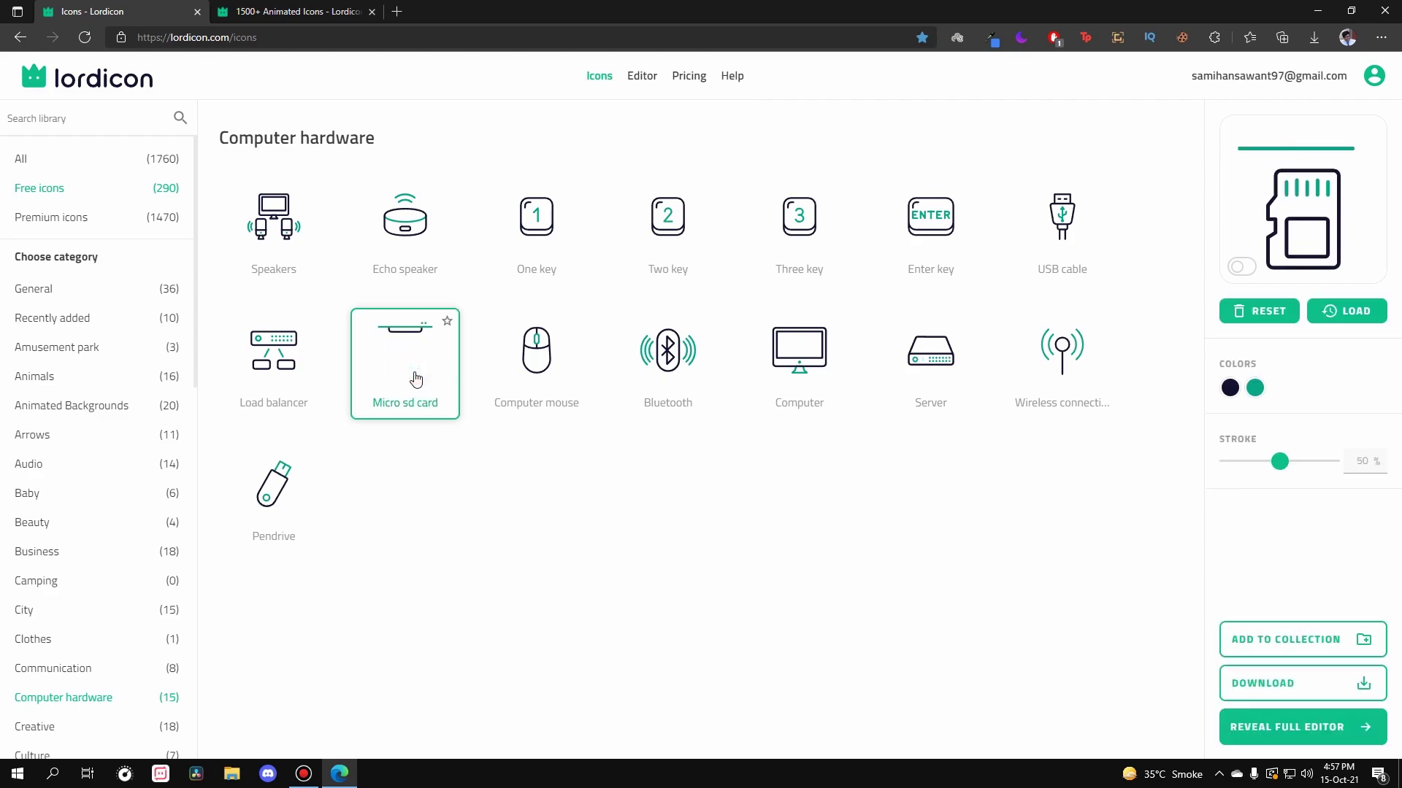
click(1253, 390)
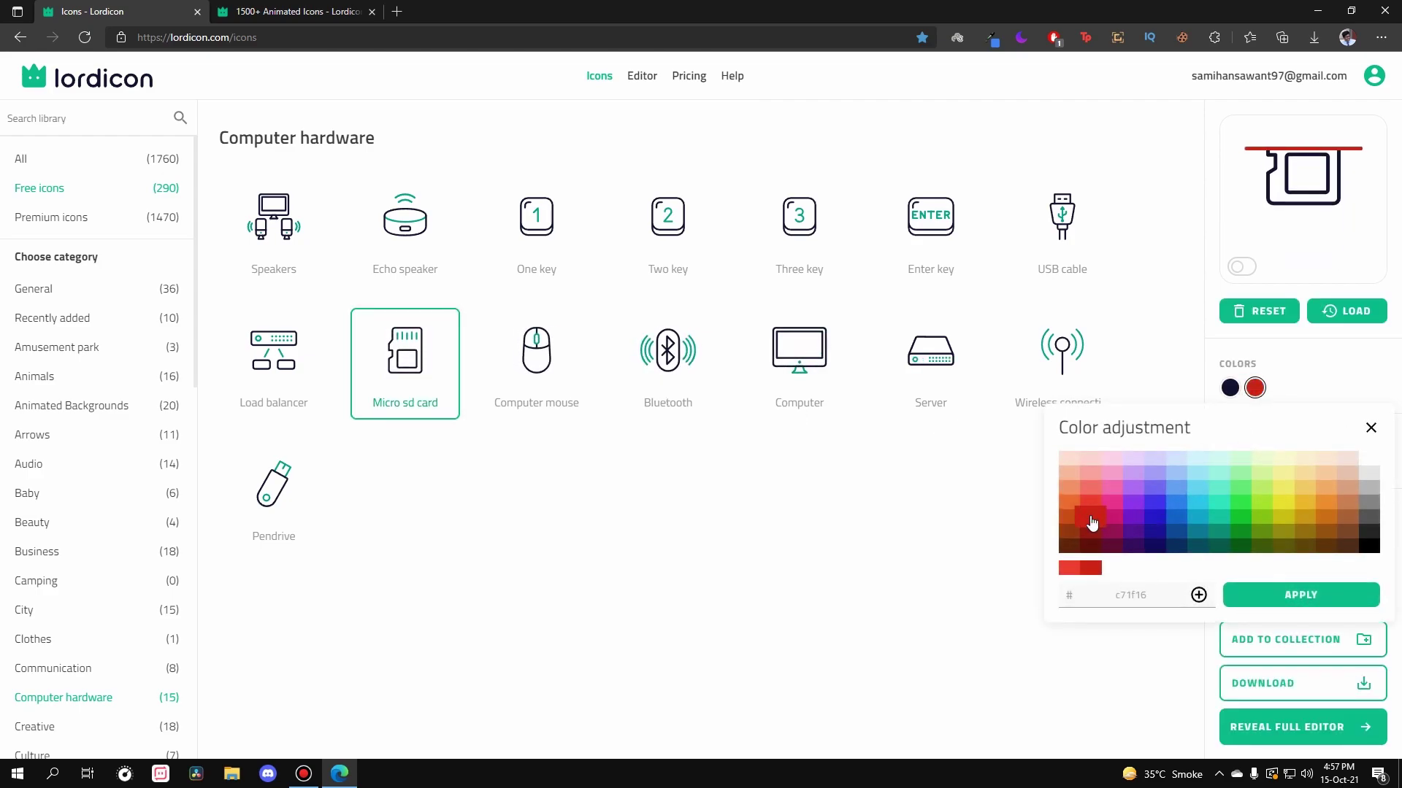
click(1249, 610)
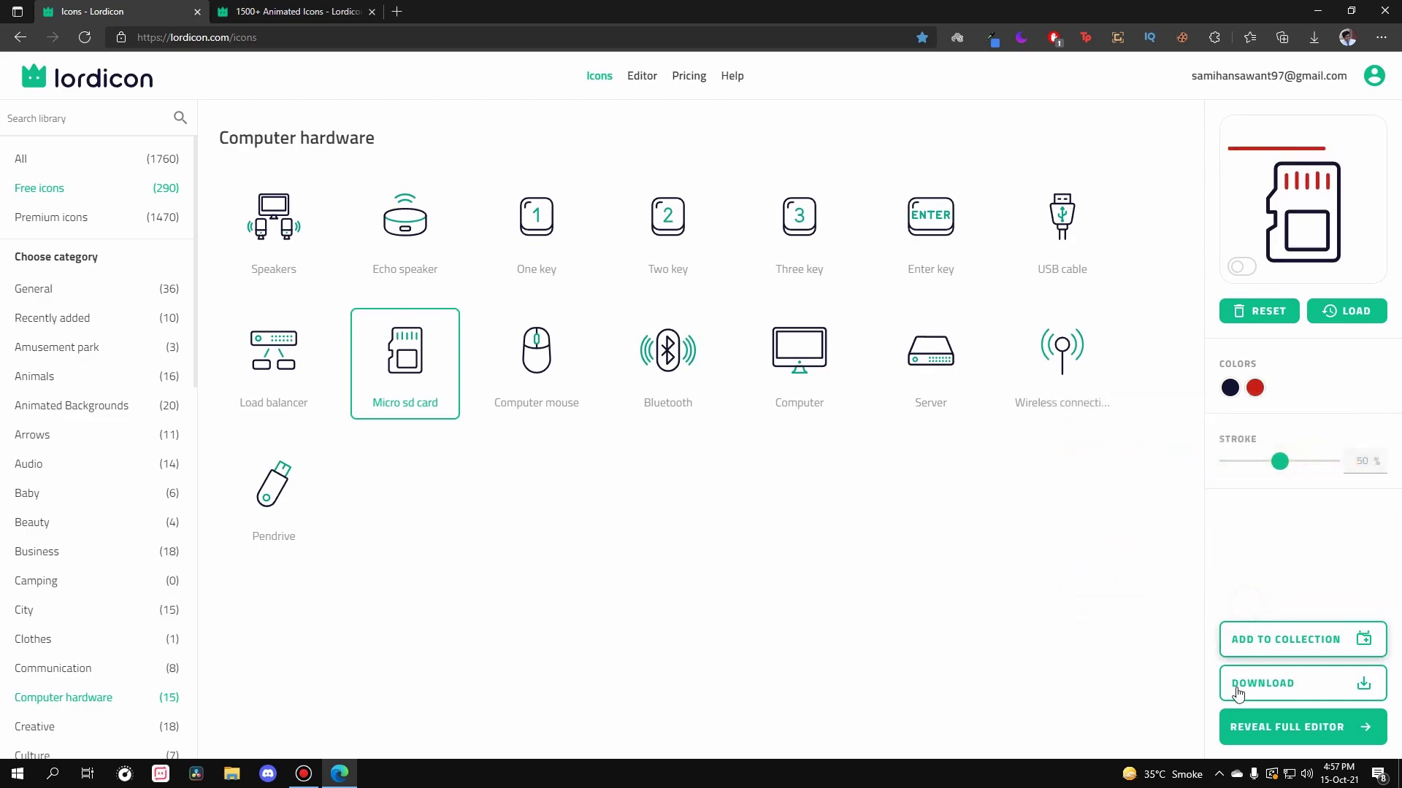
Step: Create a new collection named HARDWARE for the recolored Micro sd card icon
click(1300, 652)
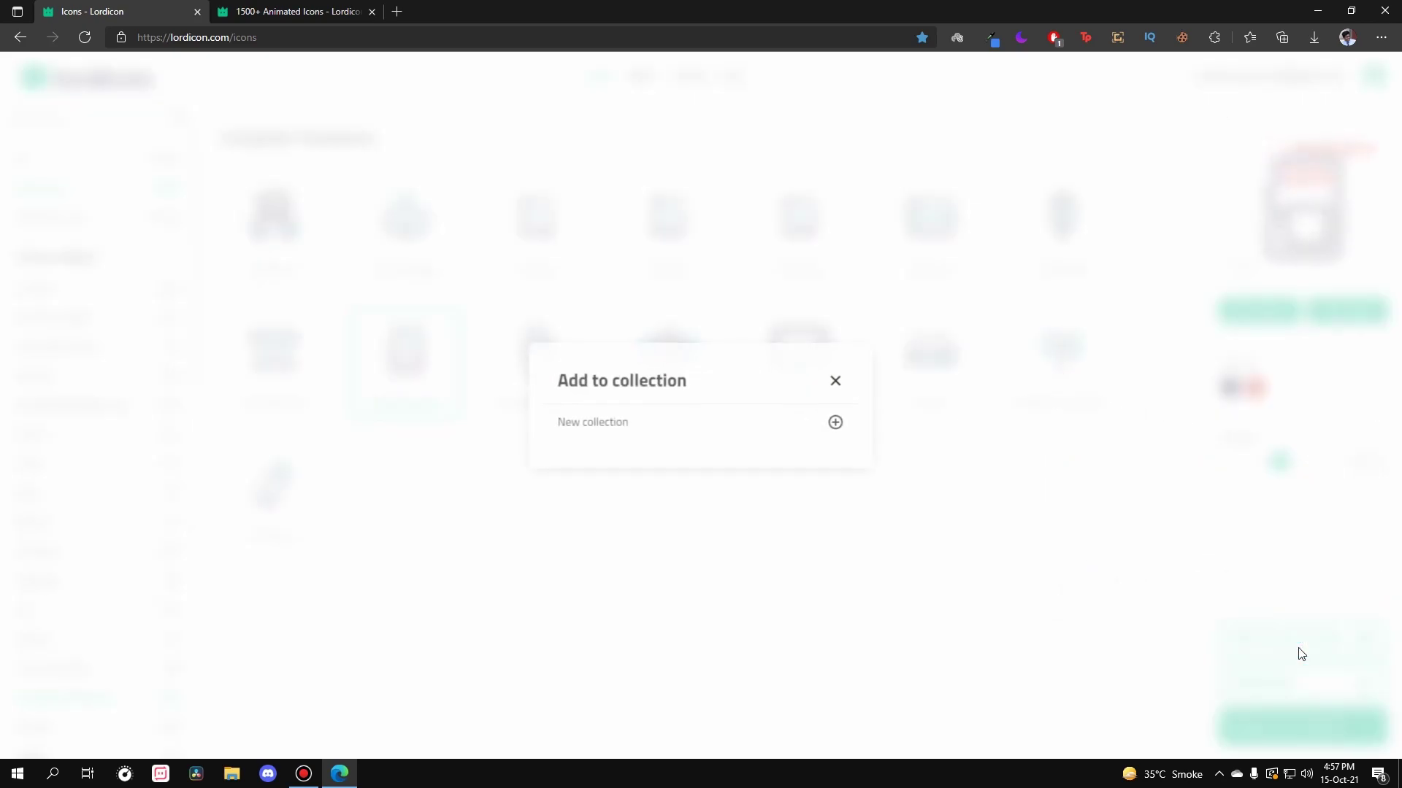
click(791, 423)
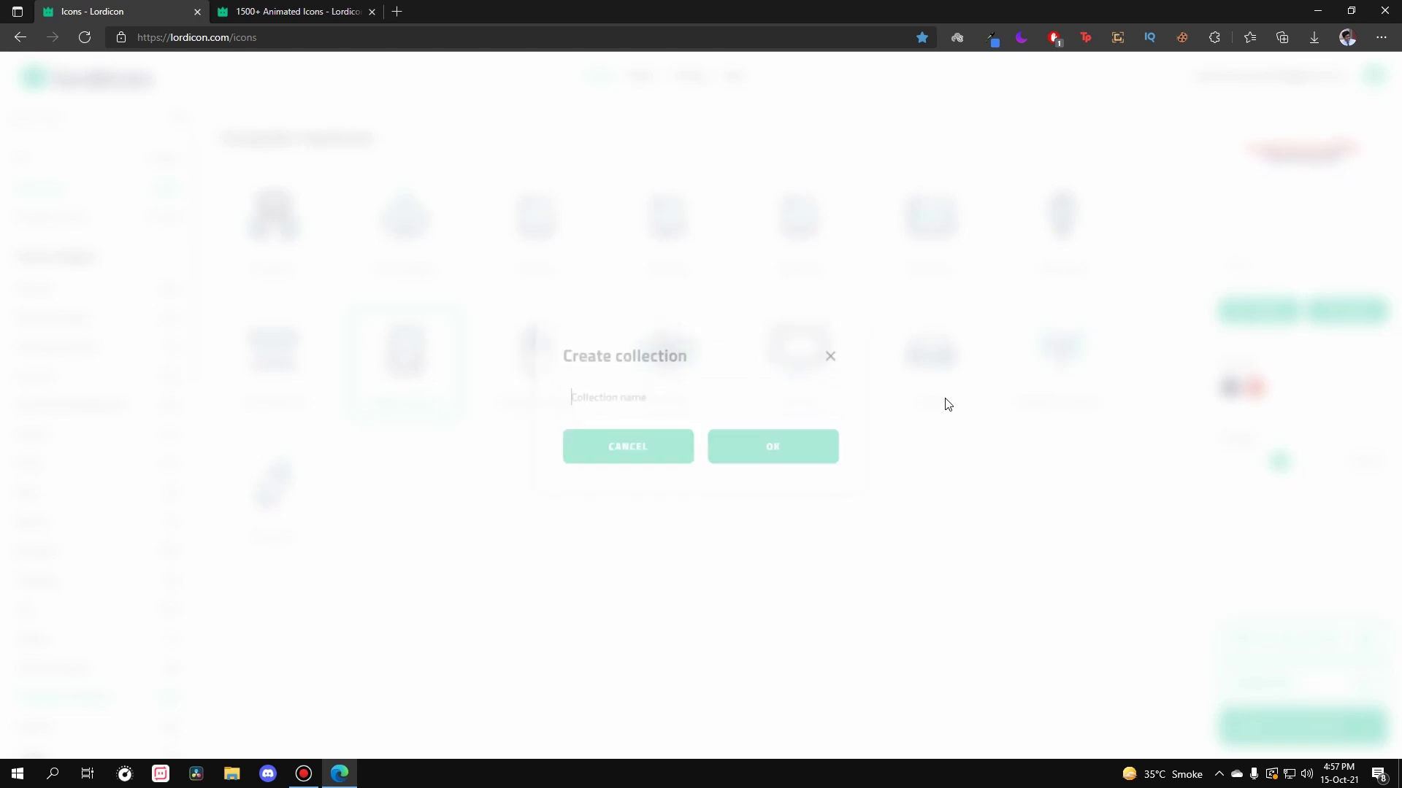
text(HARDWARE)
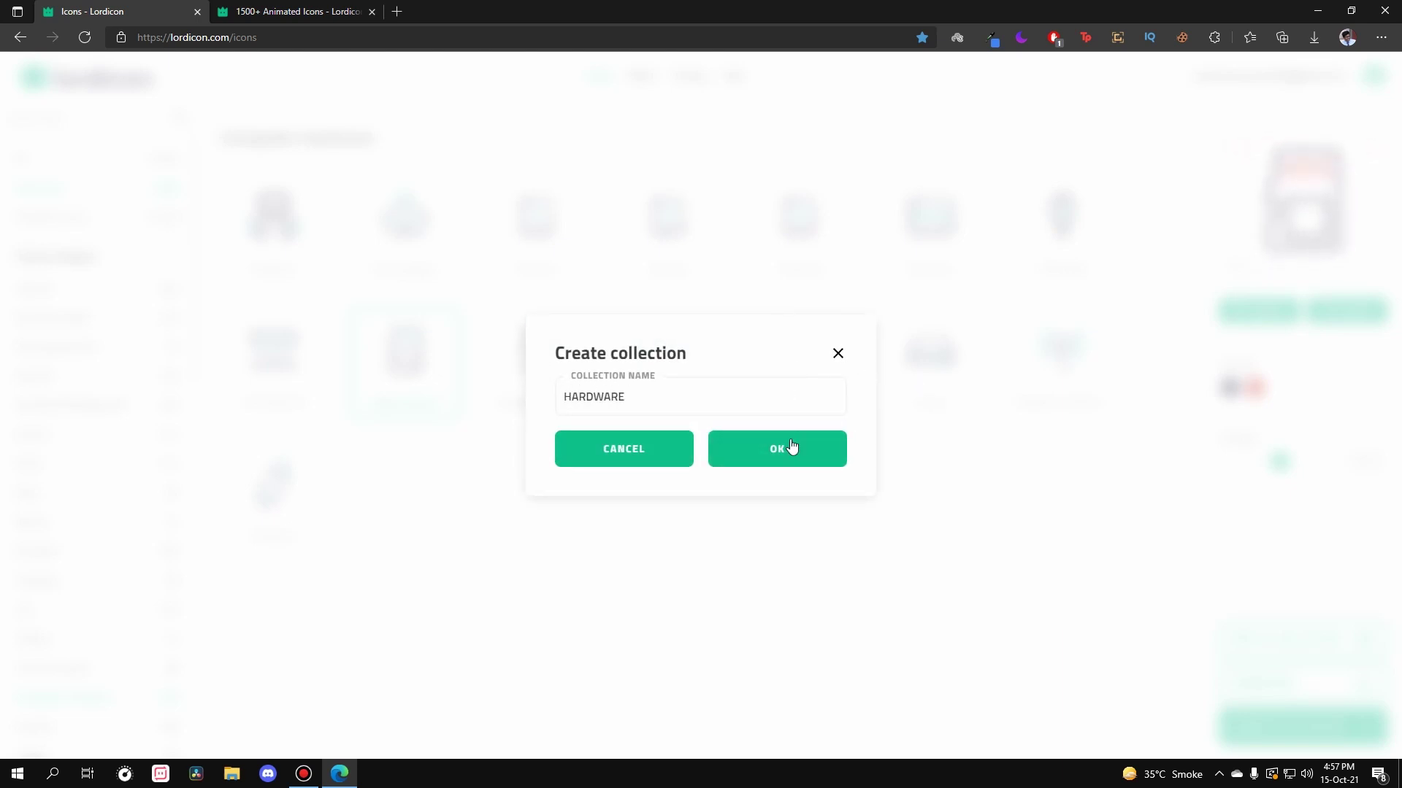
click(791, 446)
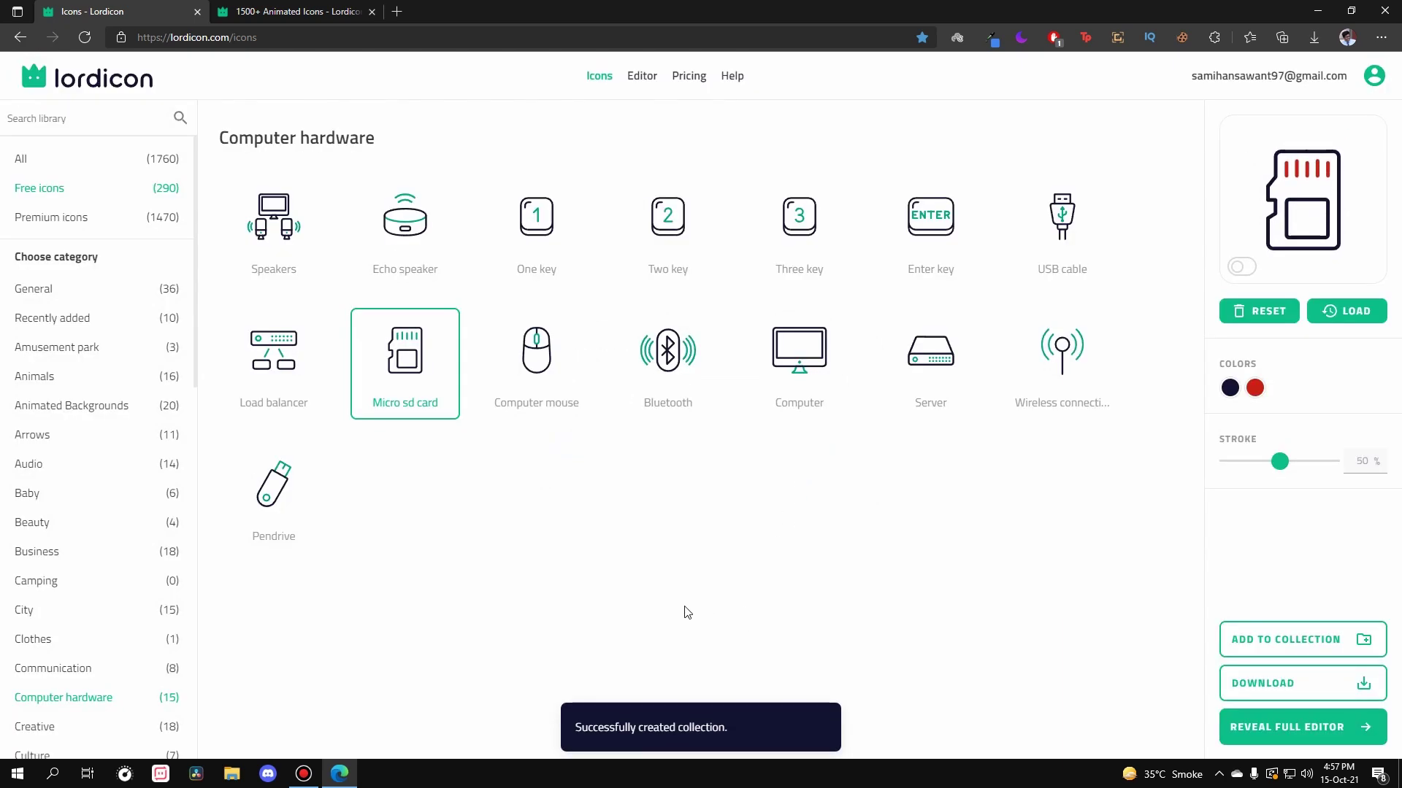
Step: Select the Computer icon, restore its green secondary color and add it to the HARDWARE collection
click(799, 358)
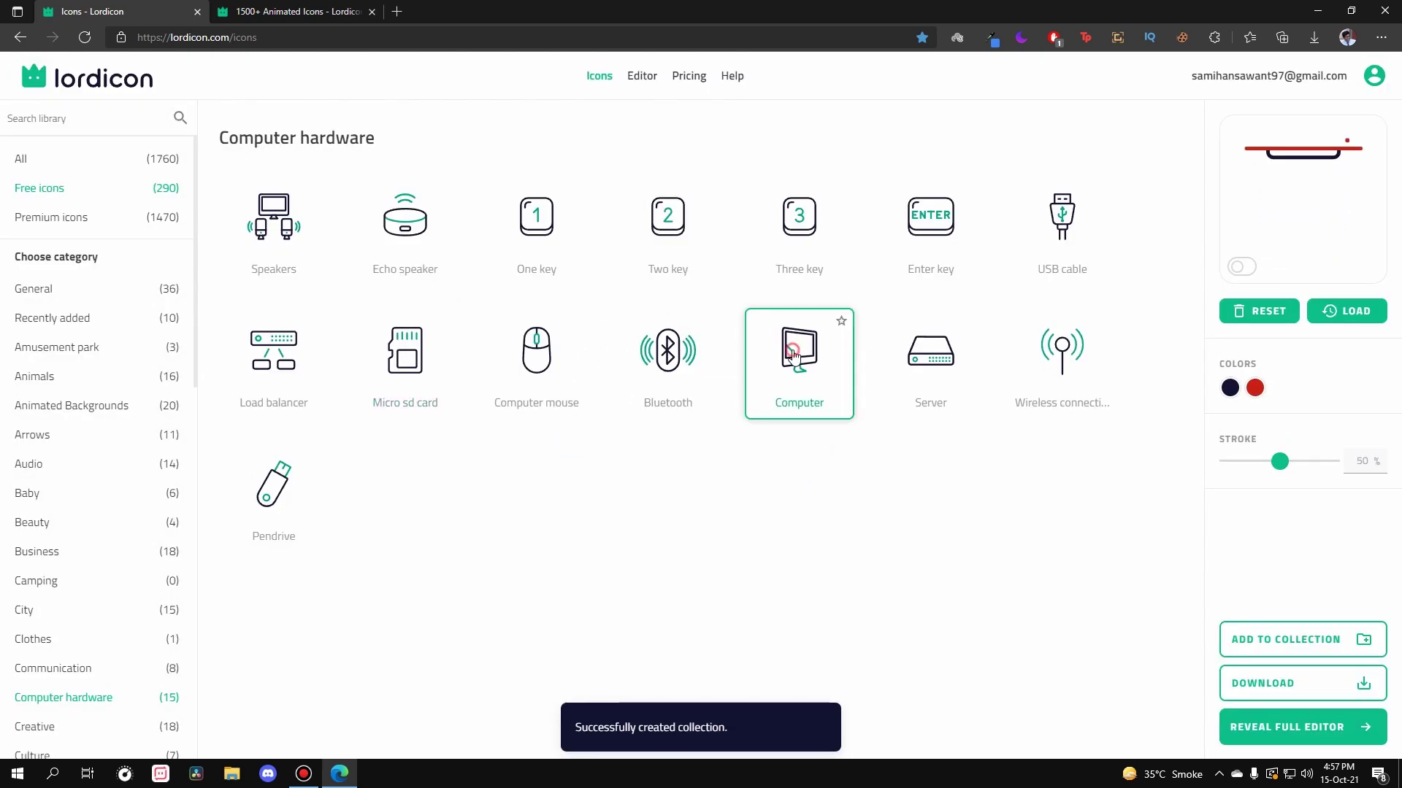
click(1255, 388)
click(1371, 426)
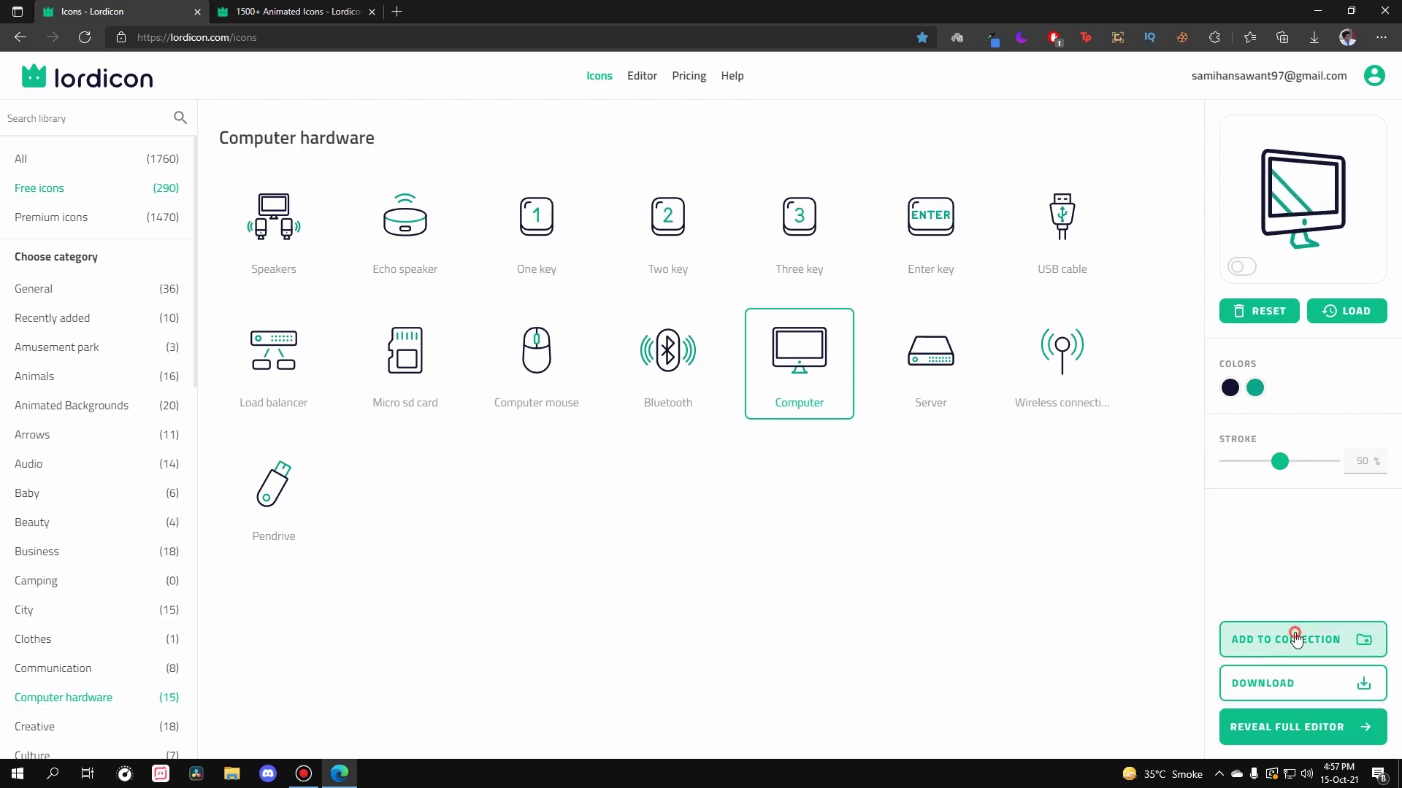
click(1298, 639)
click(711, 403)
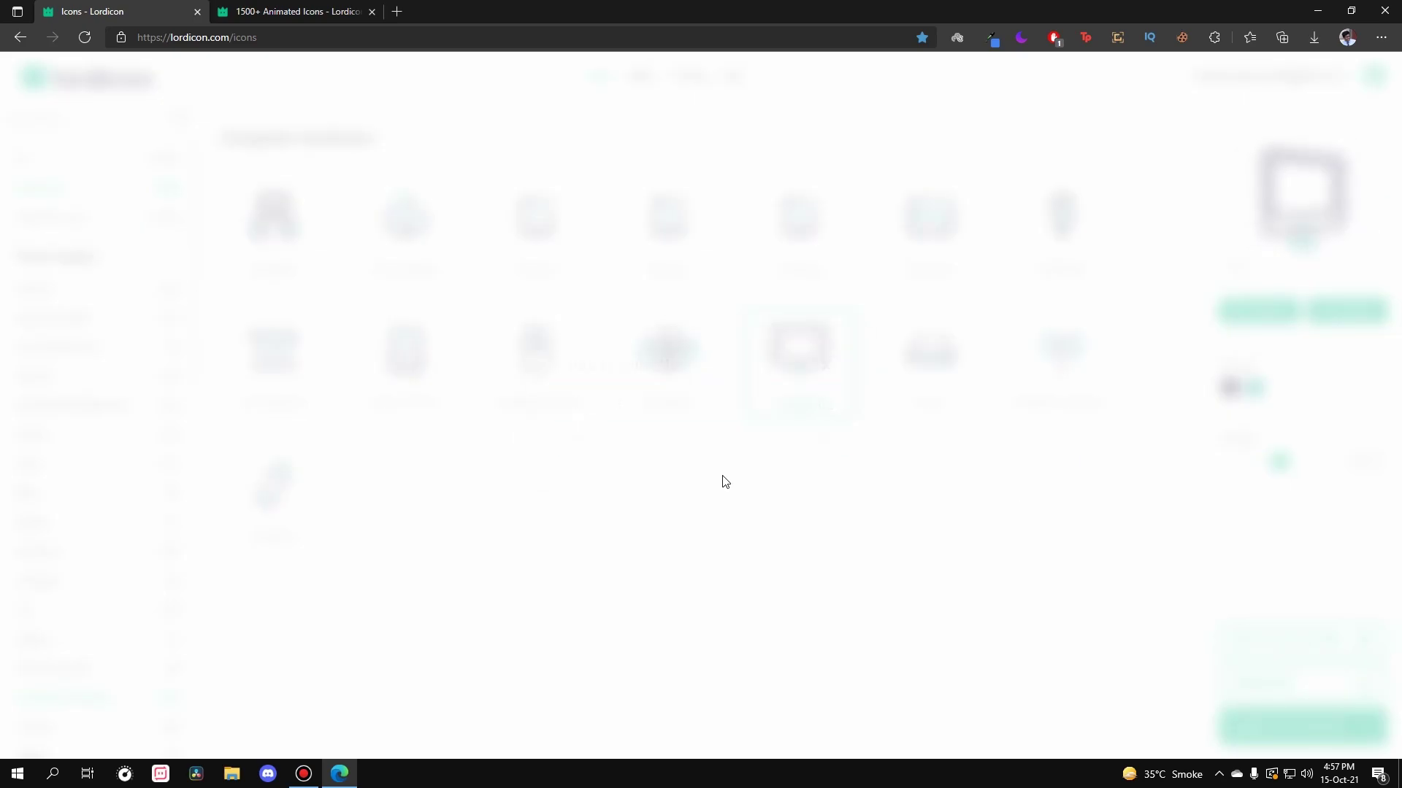
Step: Add the Bluetooth and Speakers icons to the HARDWARE collection
click(703, 369)
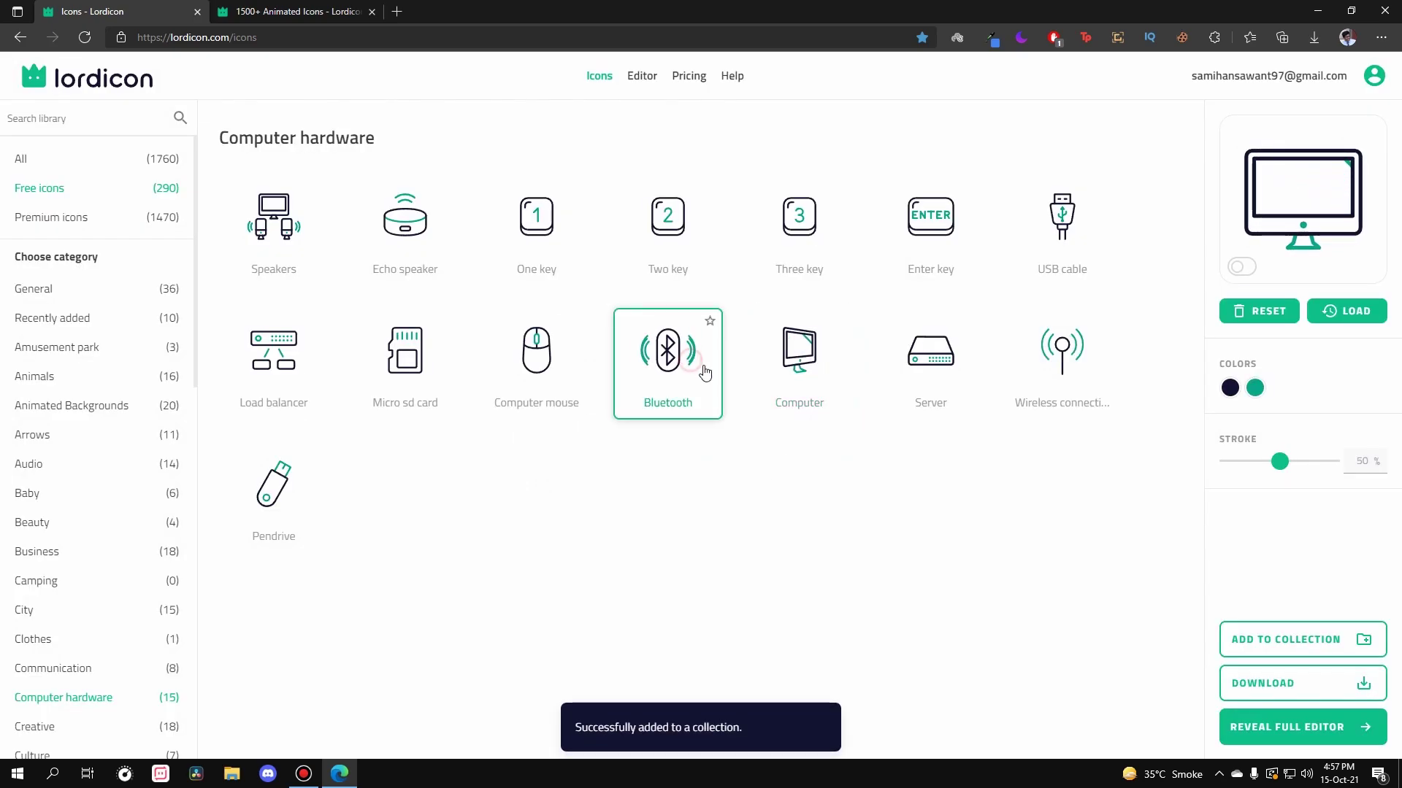
click(1295, 640)
click(629, 403)
click(409, 362)
click(287, 223)
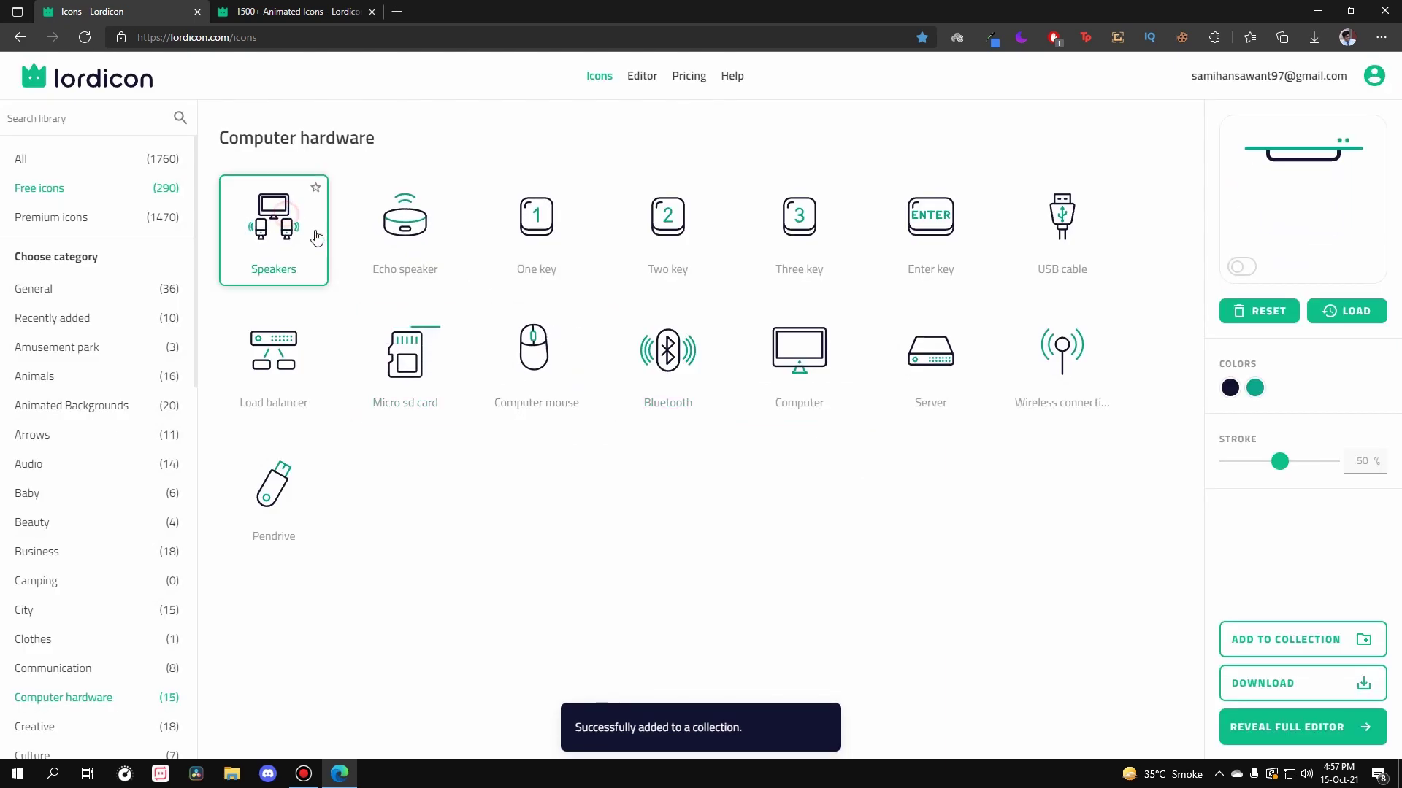
click(1251, 638)
click(707, 415)
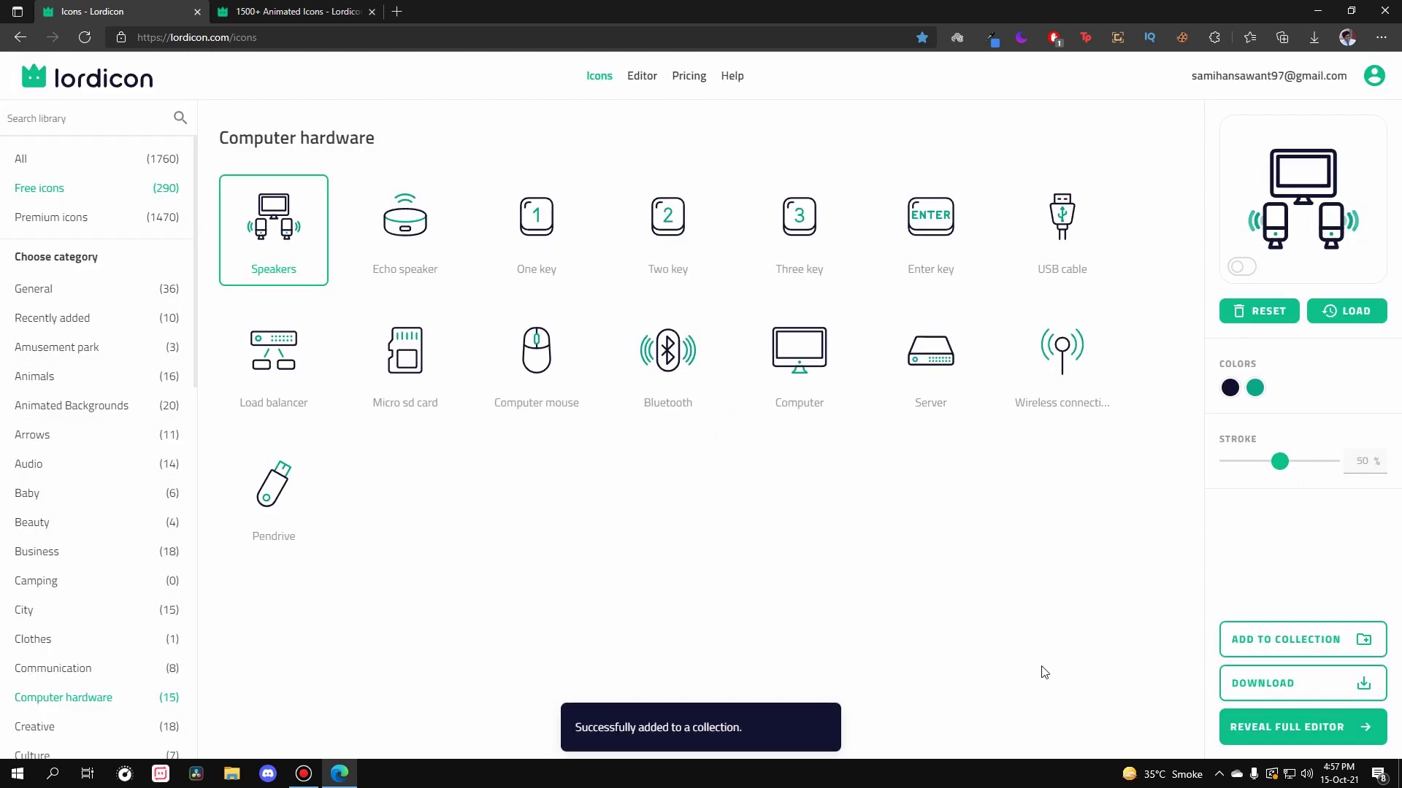
Step: Open the saved HARDWARE collection and go to the Bluetooth icon's detail page
mouse_move(1327, 79)
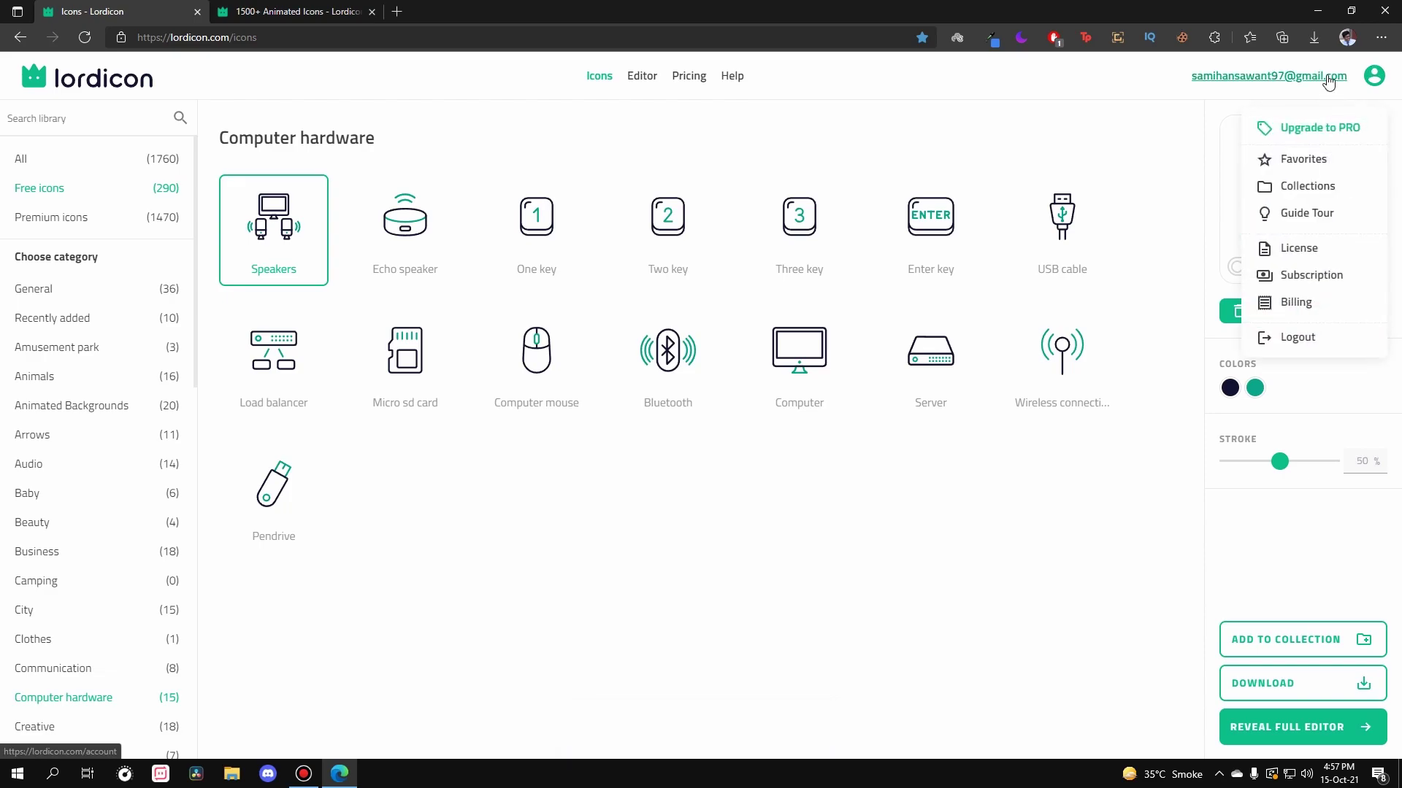
click(1305, 192)
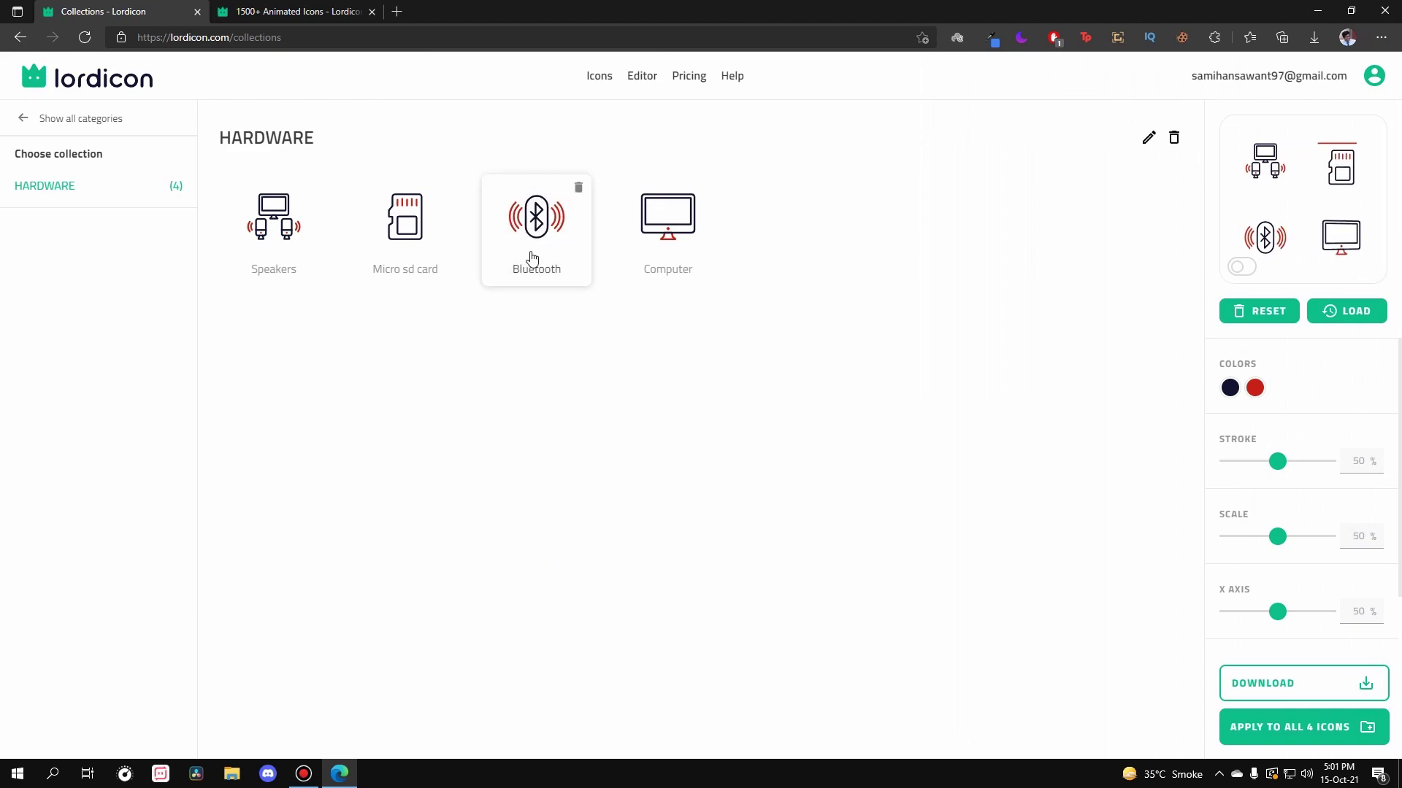
click(538, 214)
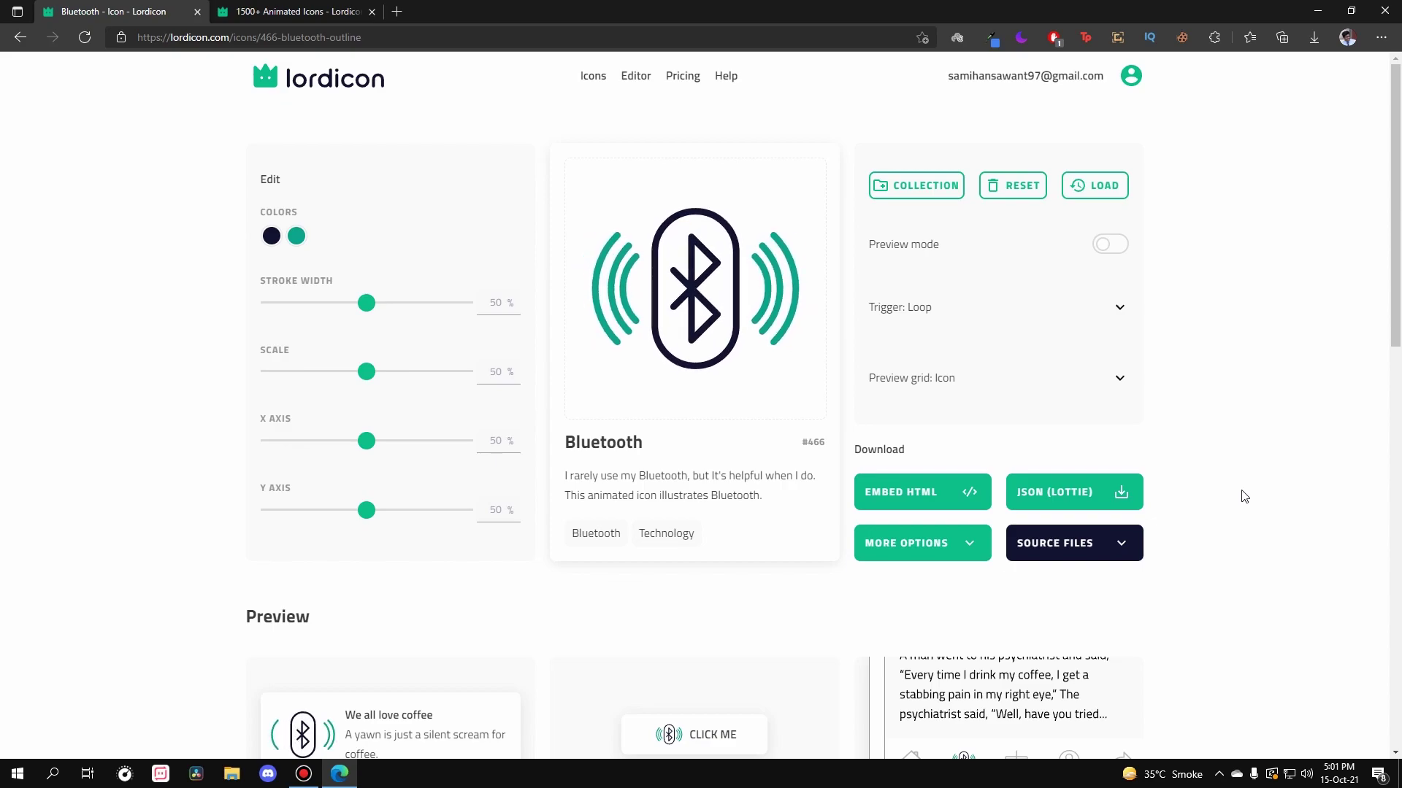
Step: Examine the HTML embed code for the Bluetooth icon and close the embed dialog
click(967, 543)
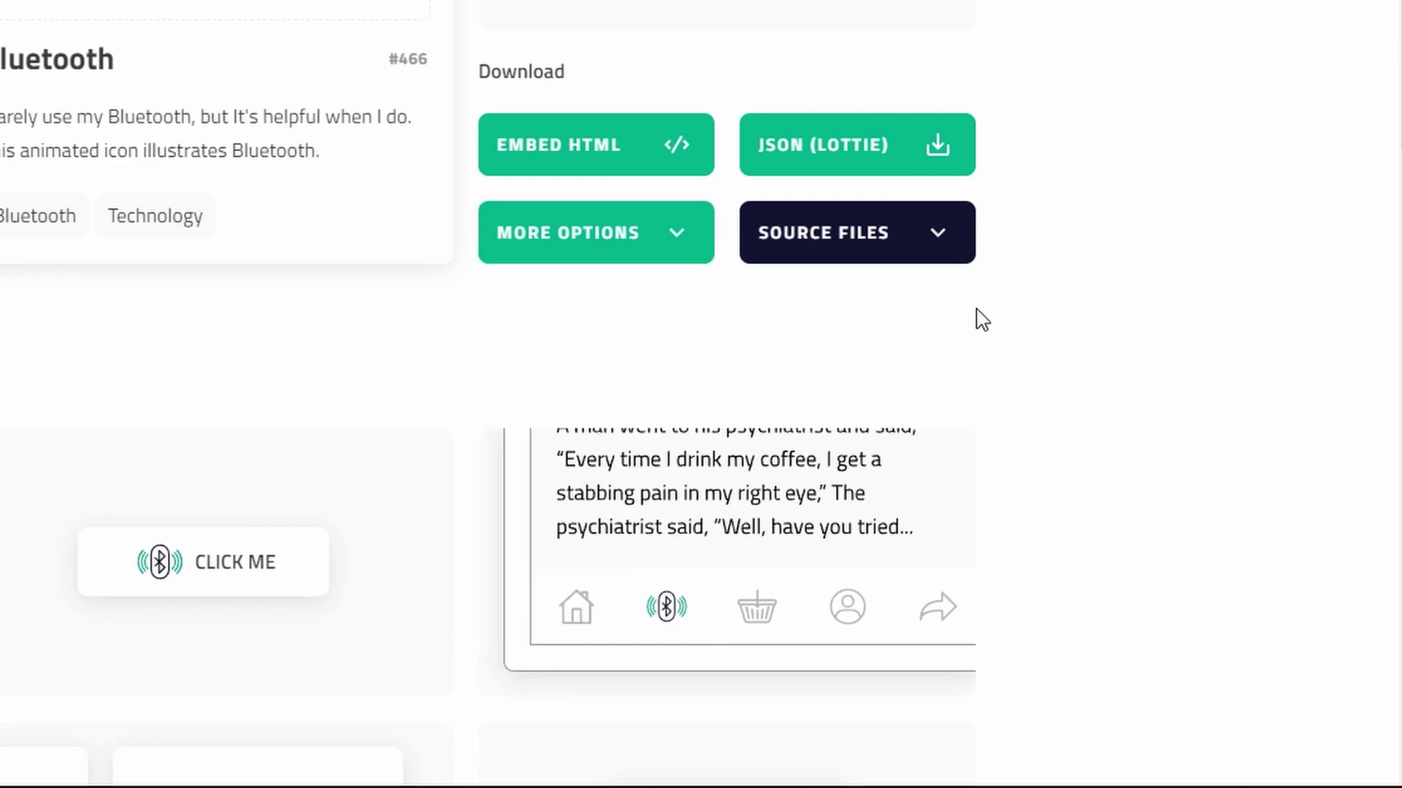
scroll(971, 343, up, 3)
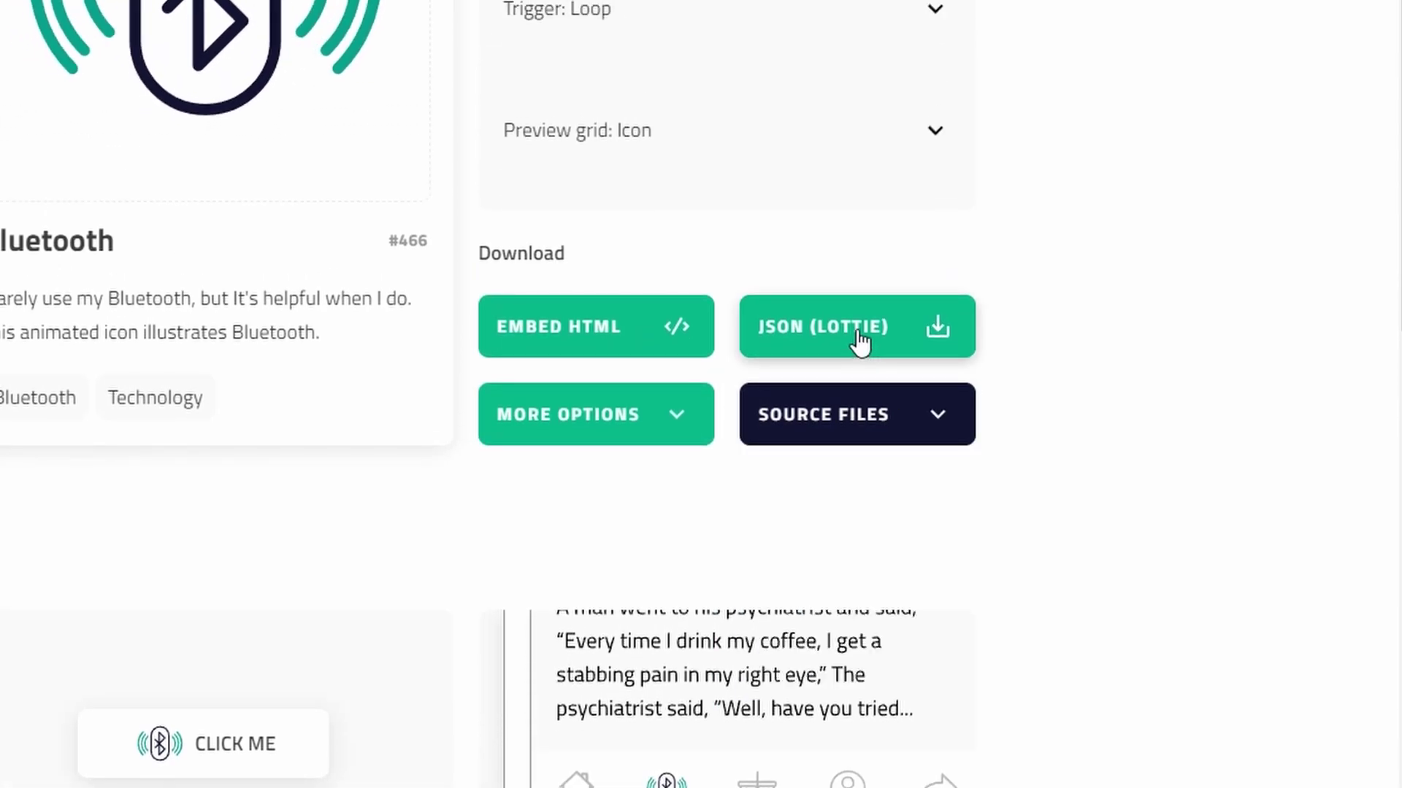
click(894, 376)
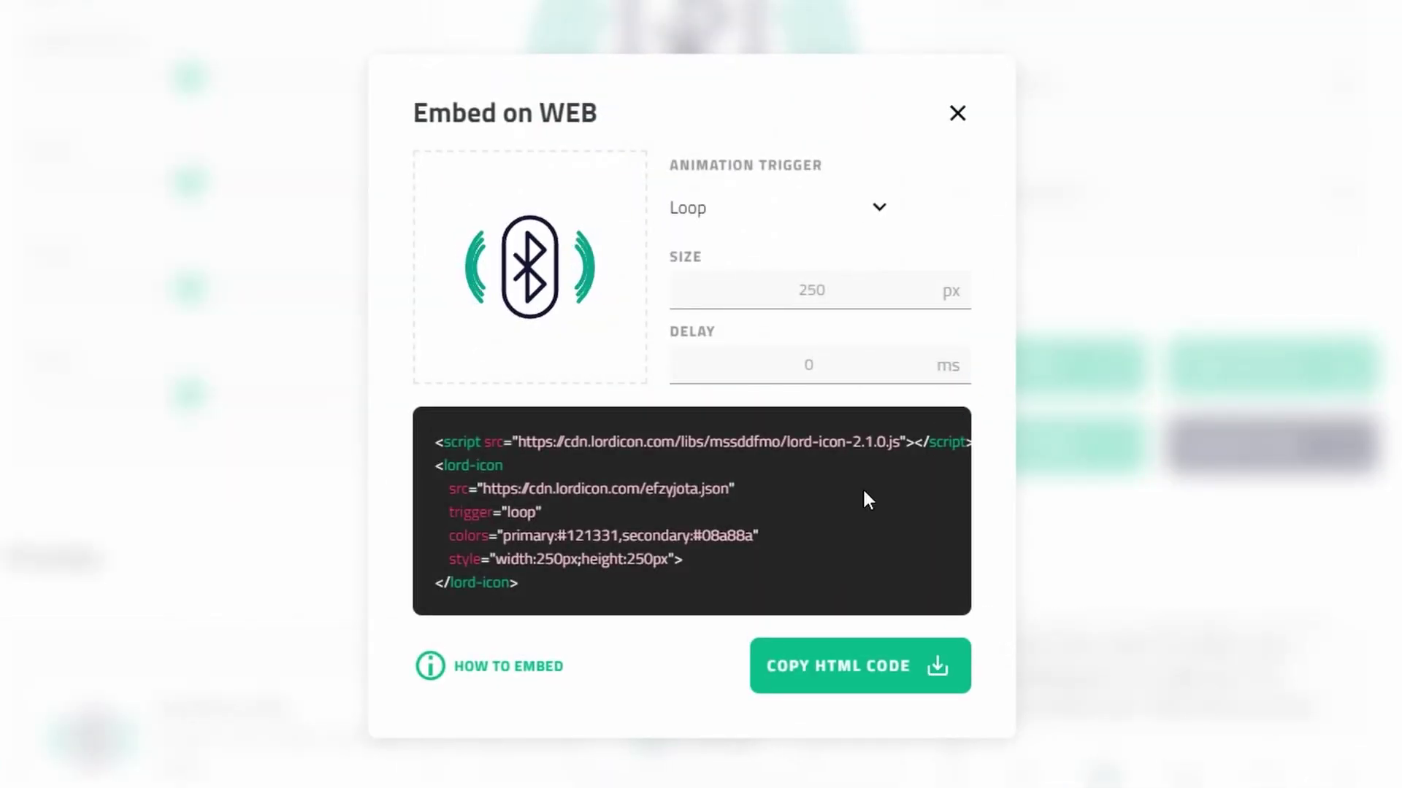
drag(561, 599, 388, 427)
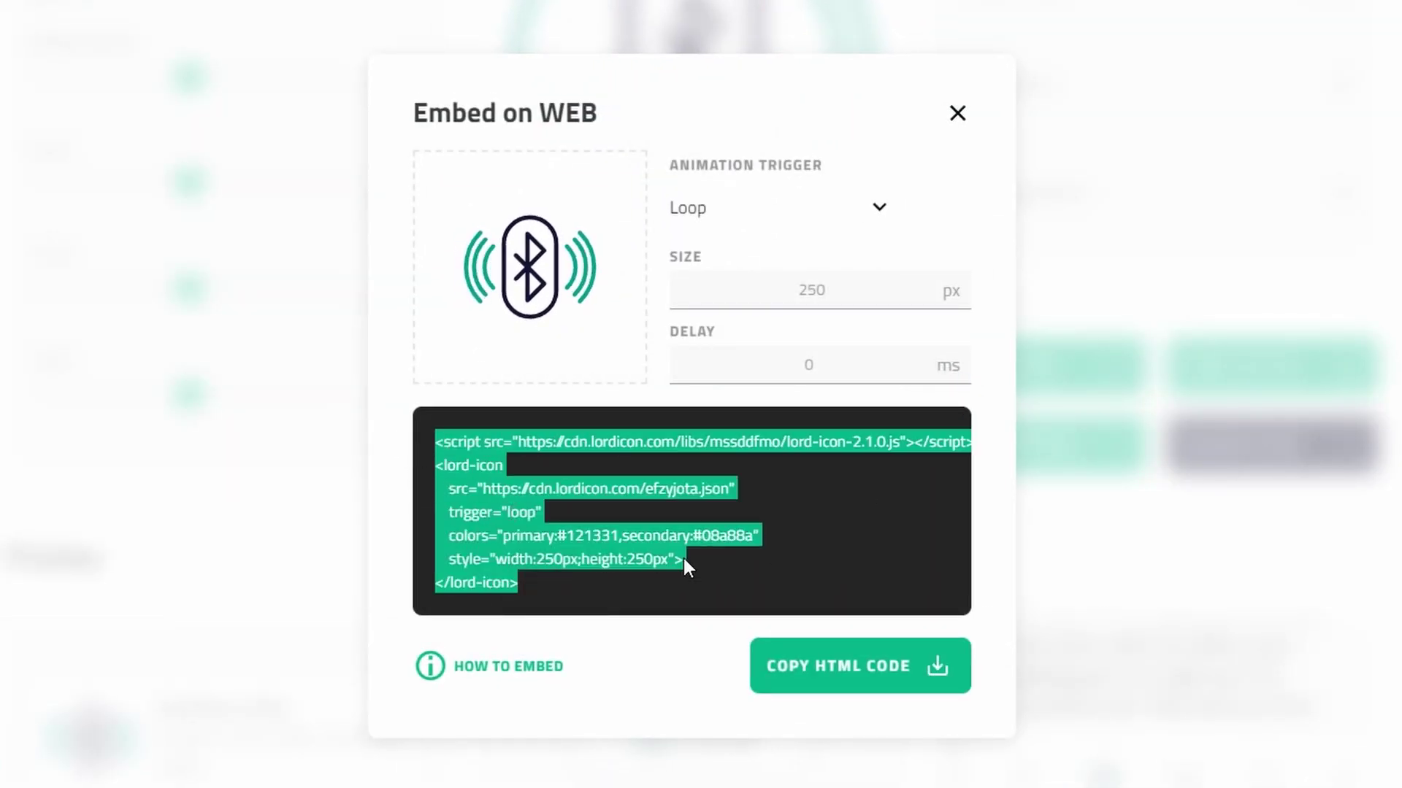
click(830, 492)
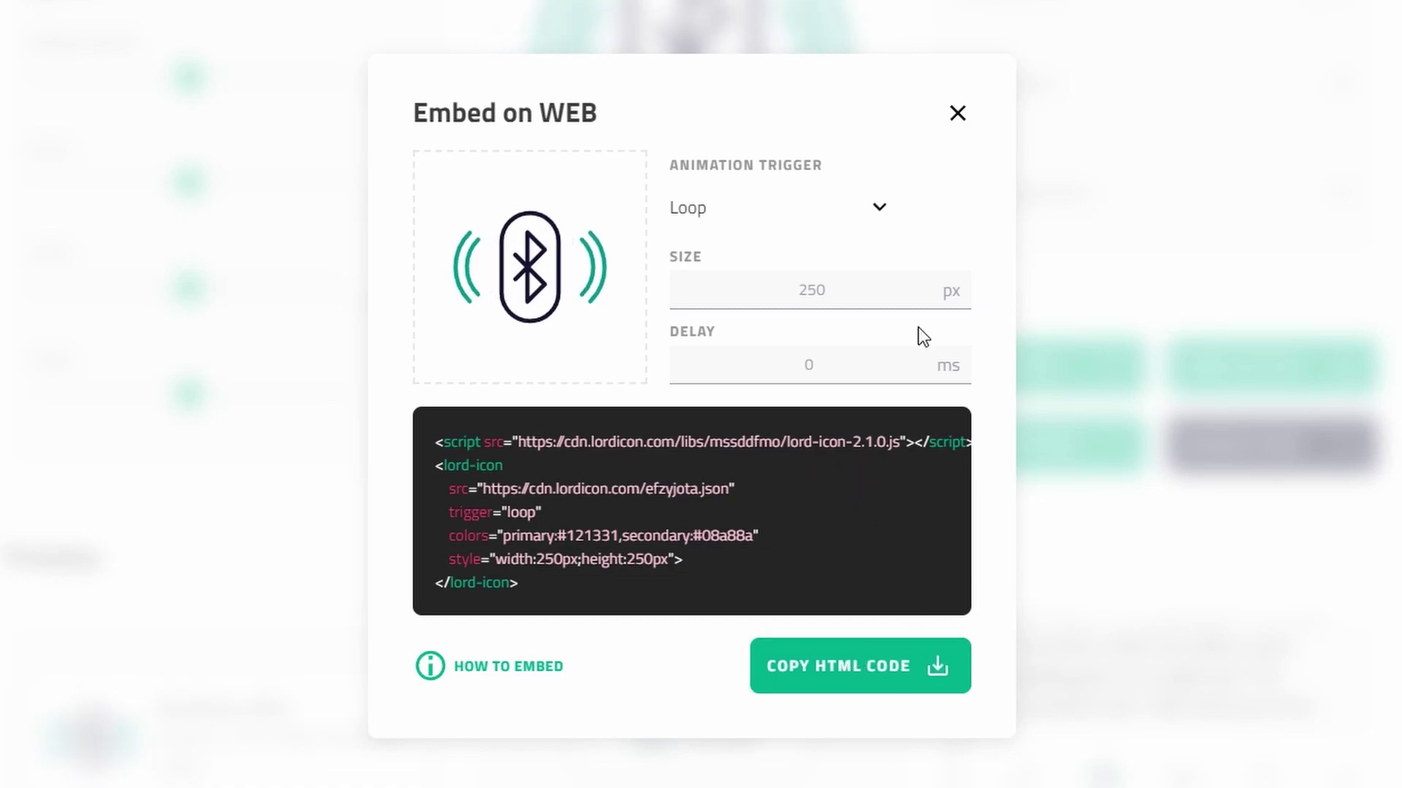
click(957, 114)
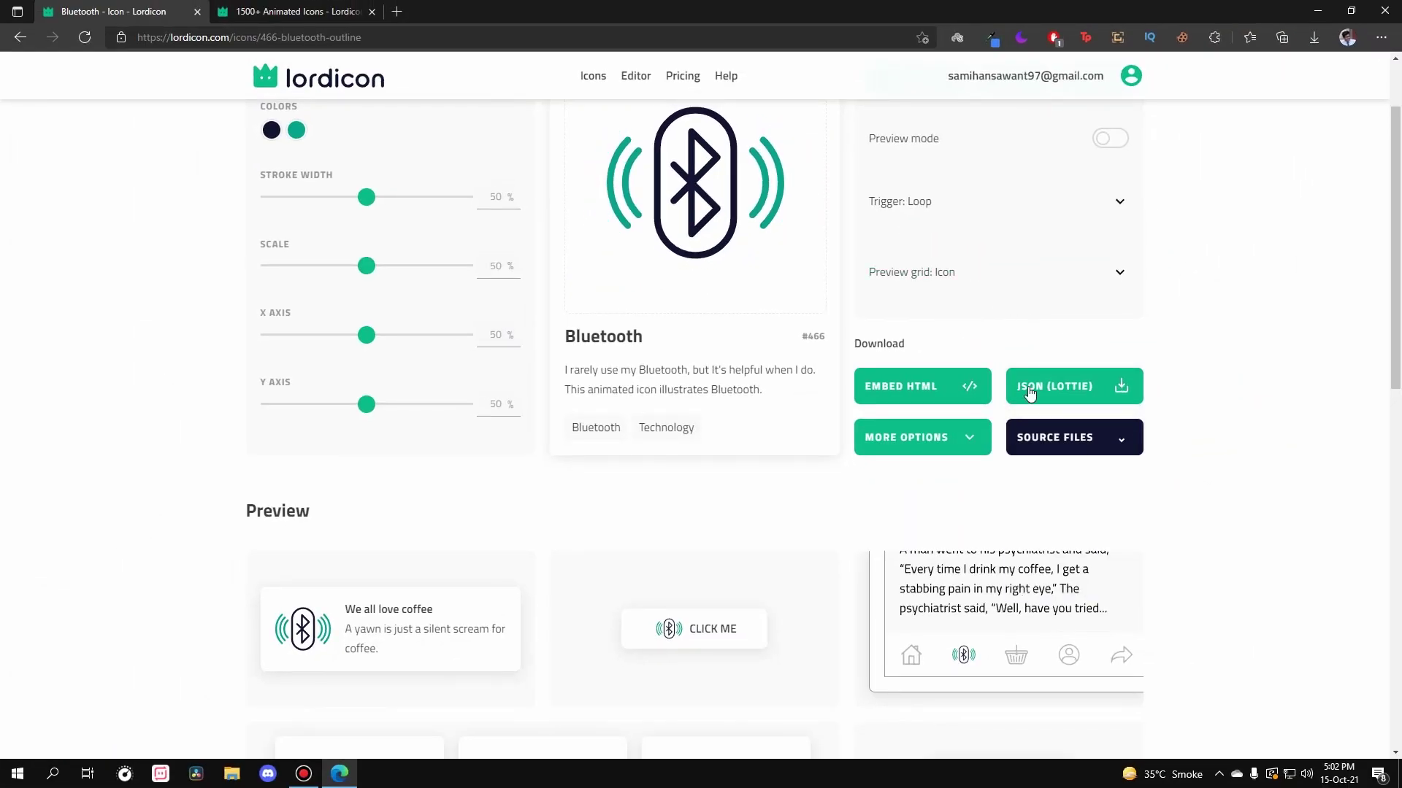
Step: Download the Bluetooth icon as an MP4 with a size of 1024 px
mouse_move(1100, 444)
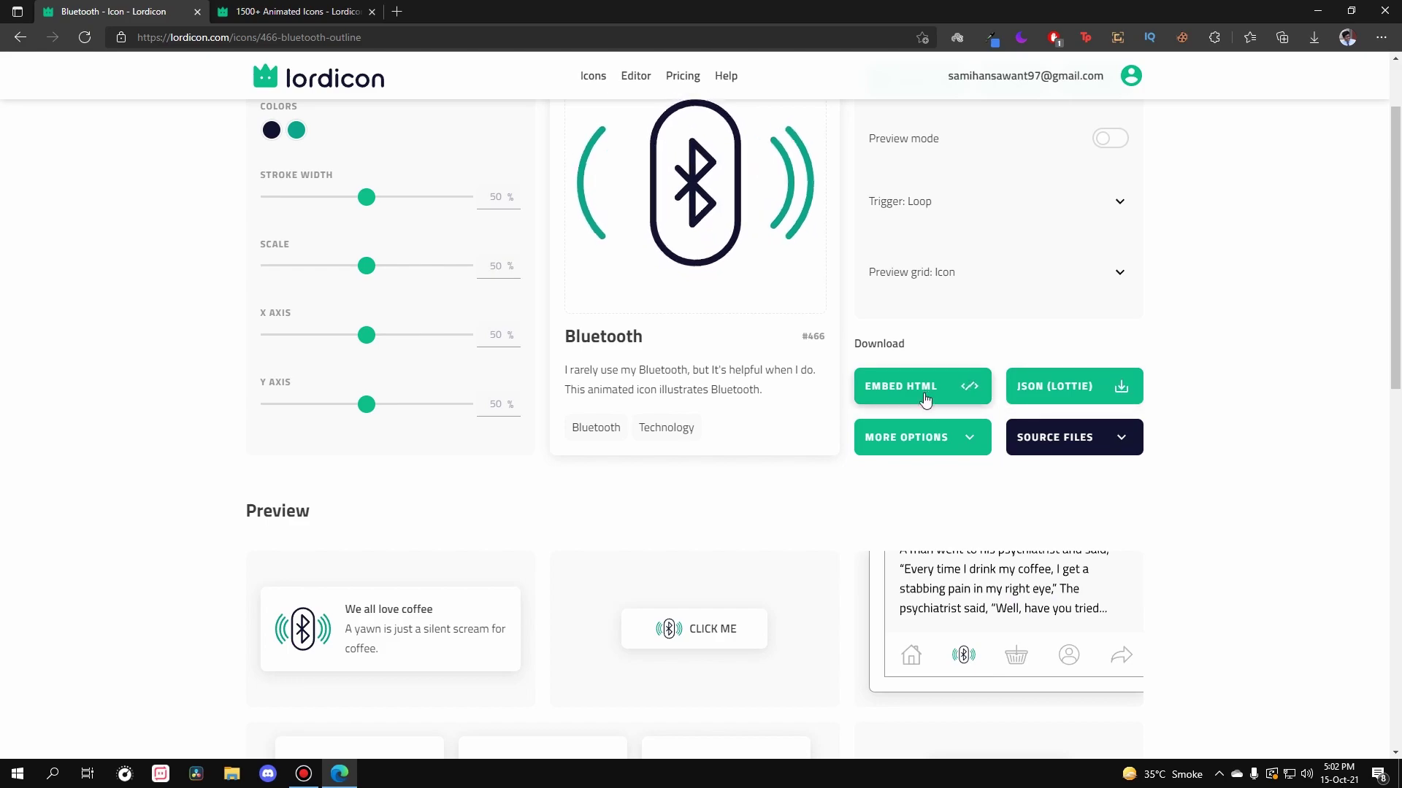
mouse_move(973, 451)
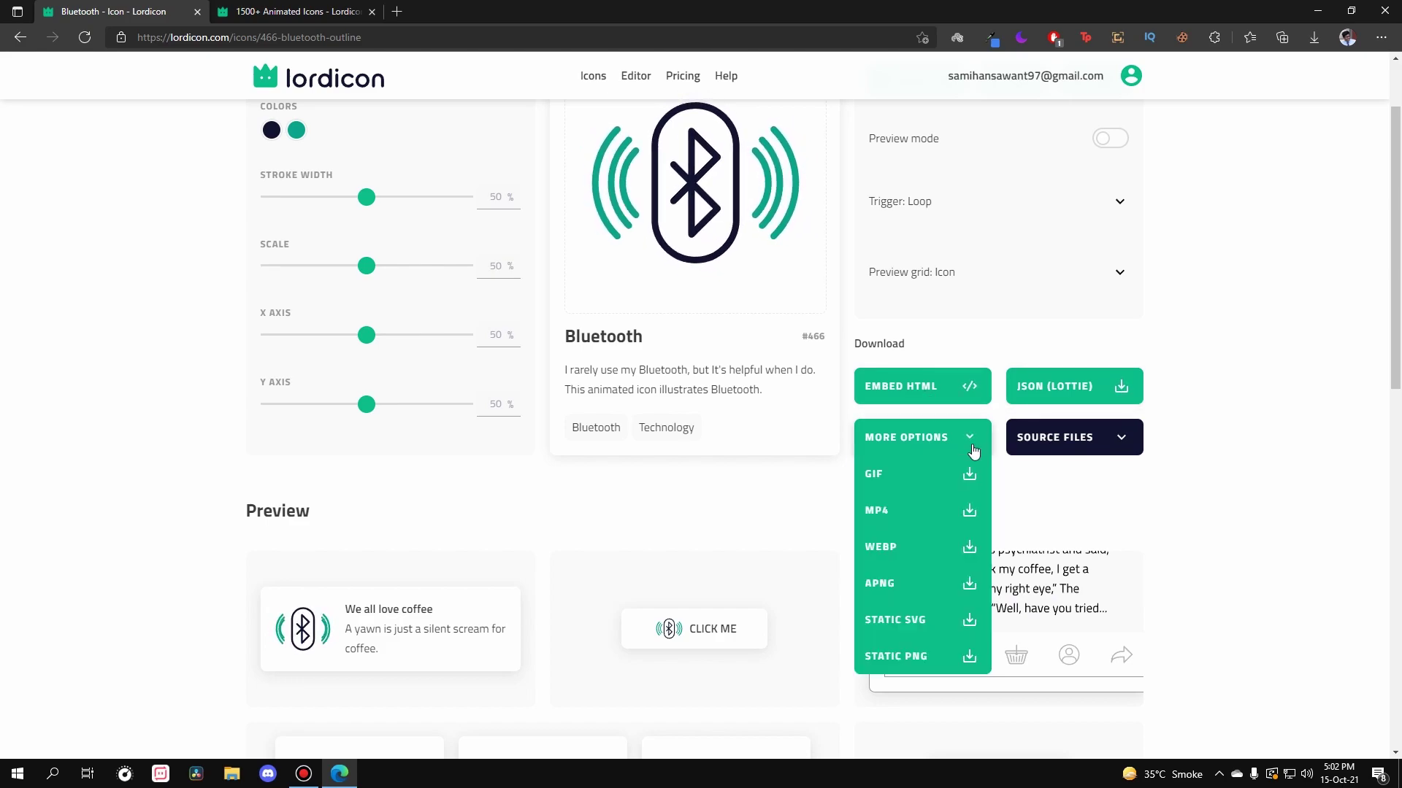
click(957, 513)
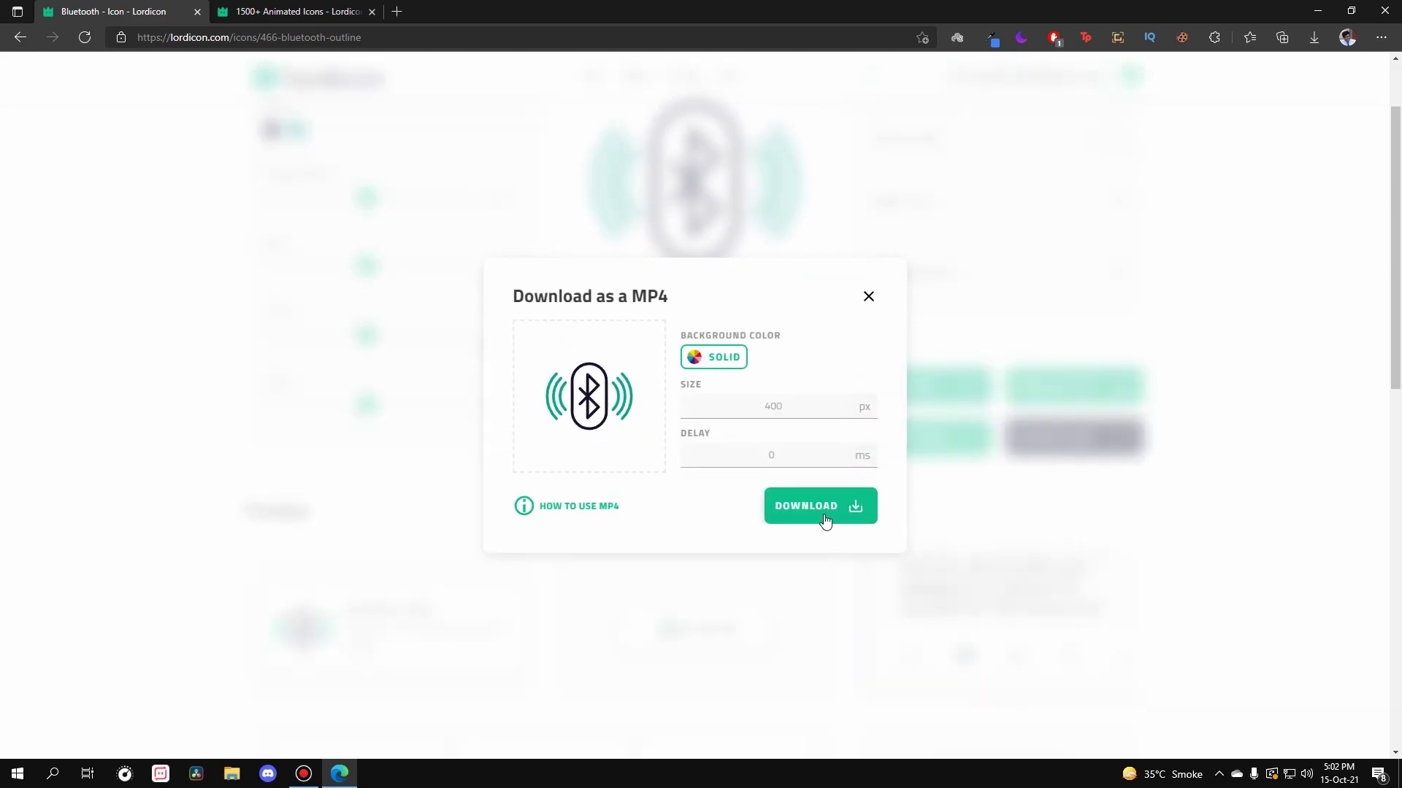
drag(791, 403, 752, 400)
text(1024)
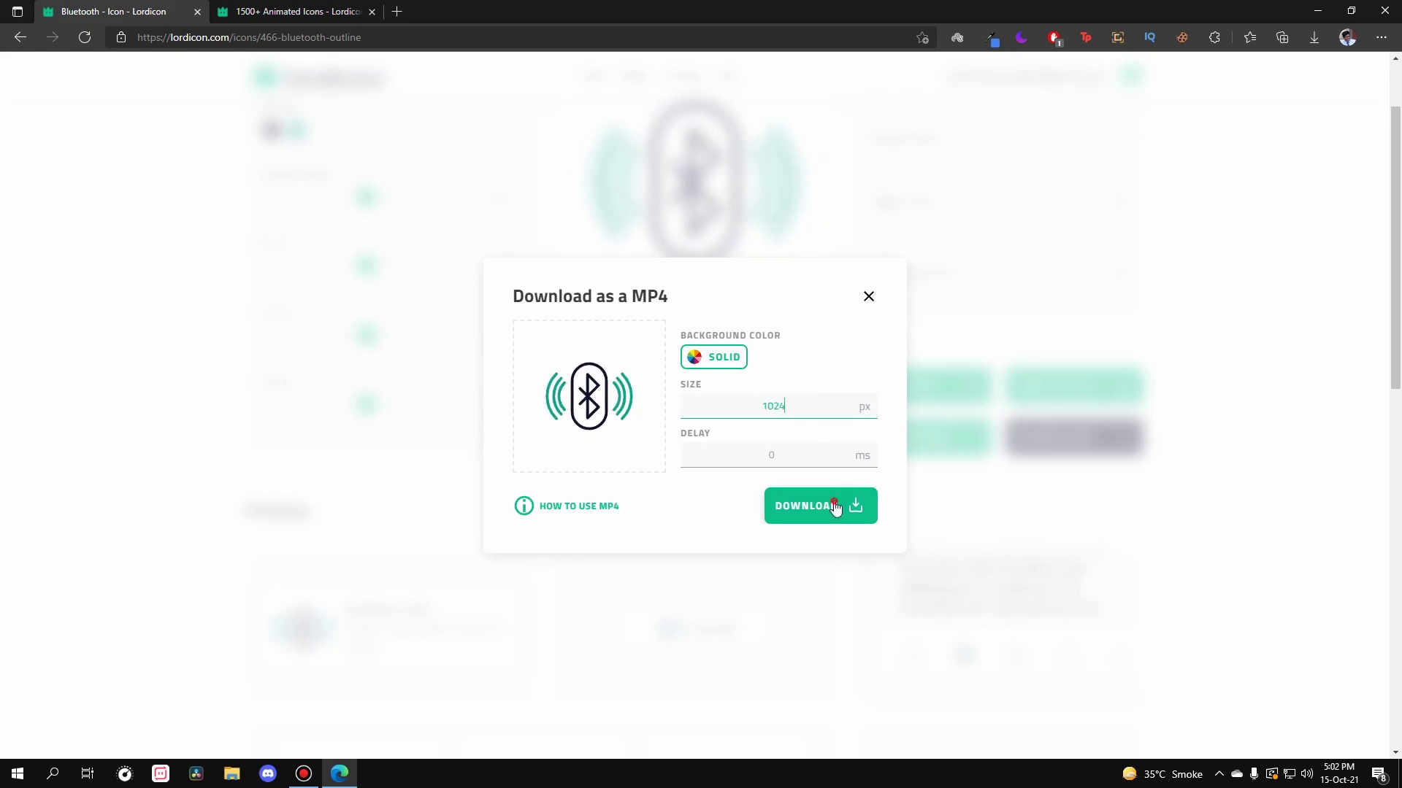
click(820, 505)
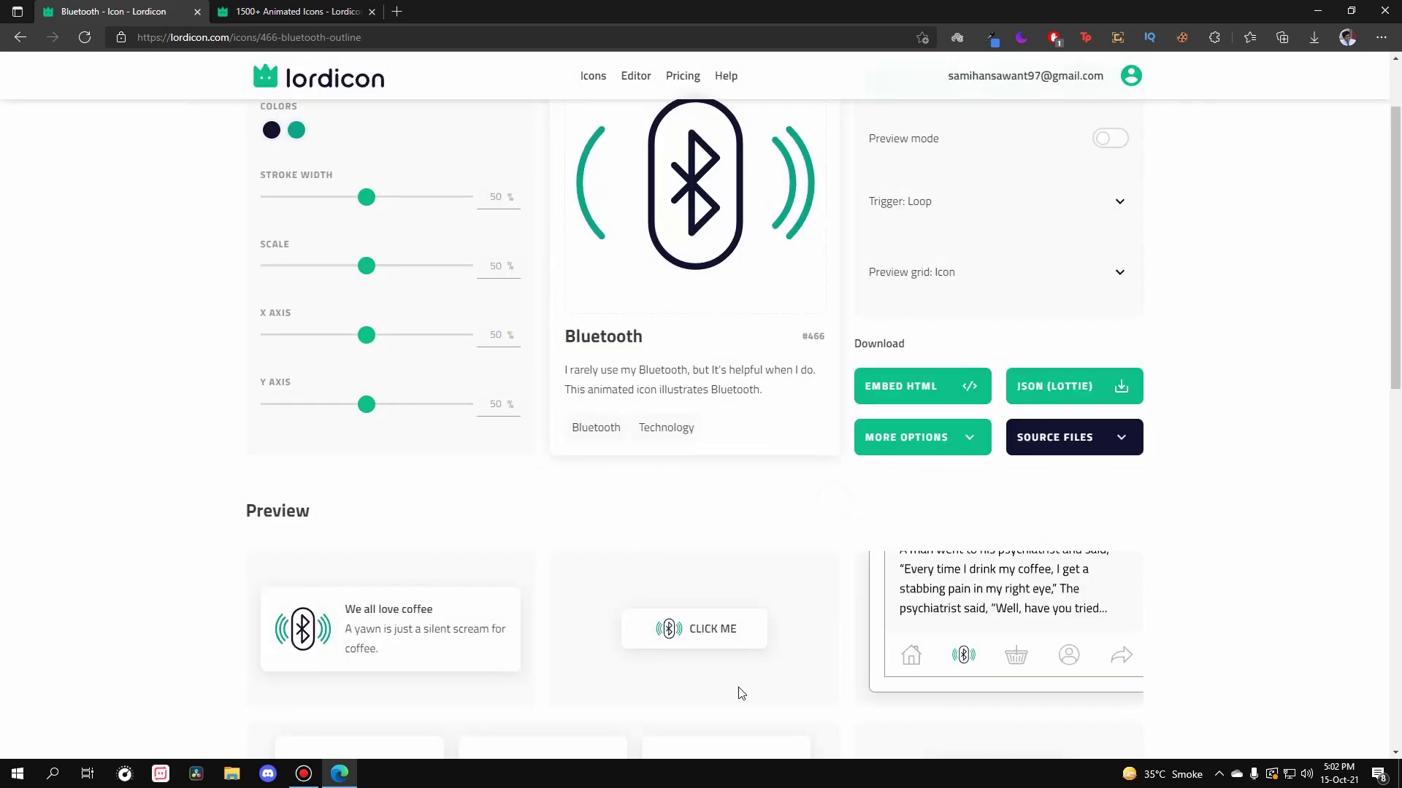
Step: Play the downloaded 466-bluetooth-outline.mp4 on repeat in VLC media player, close it and return to the Bluetooth icon's page
click(972, 443)
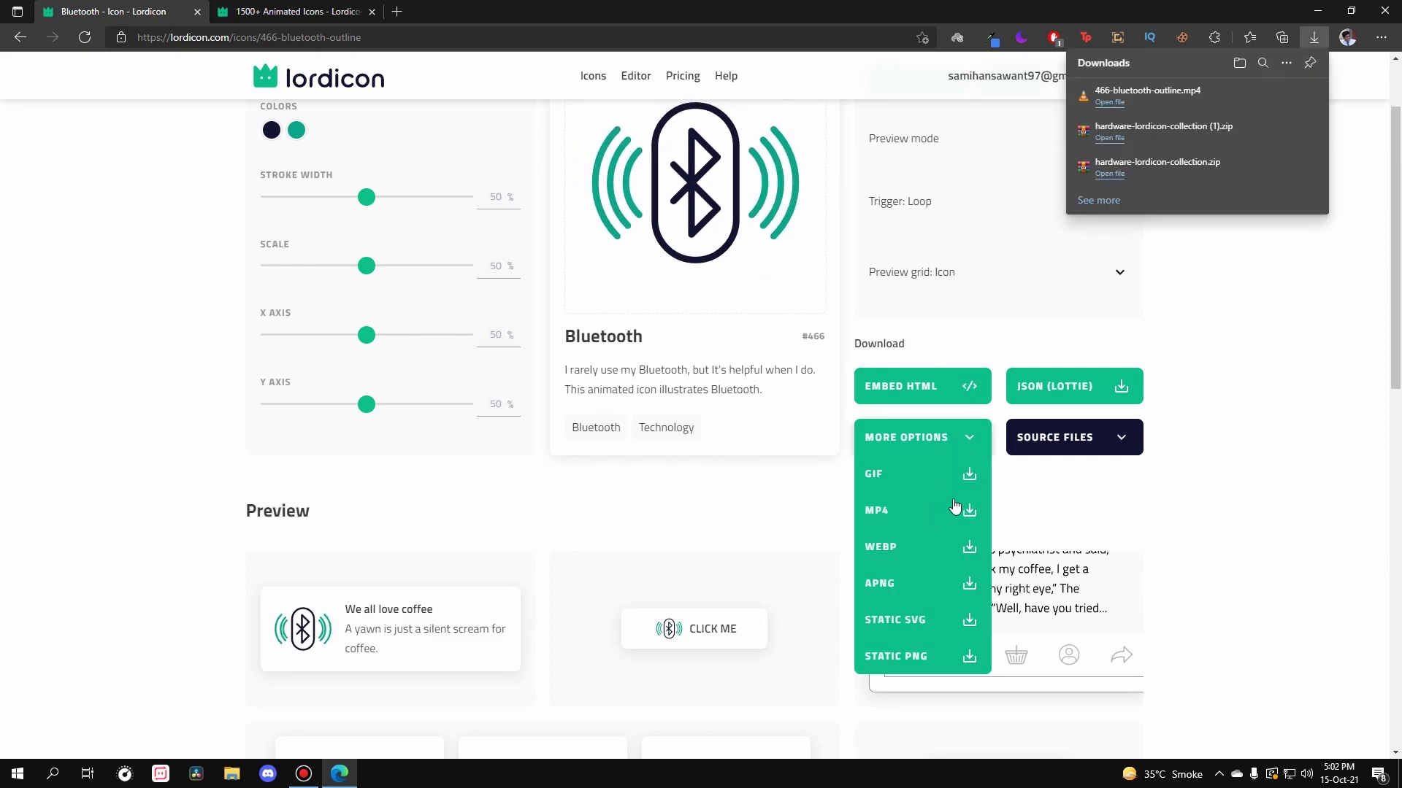
click(1115, 97)
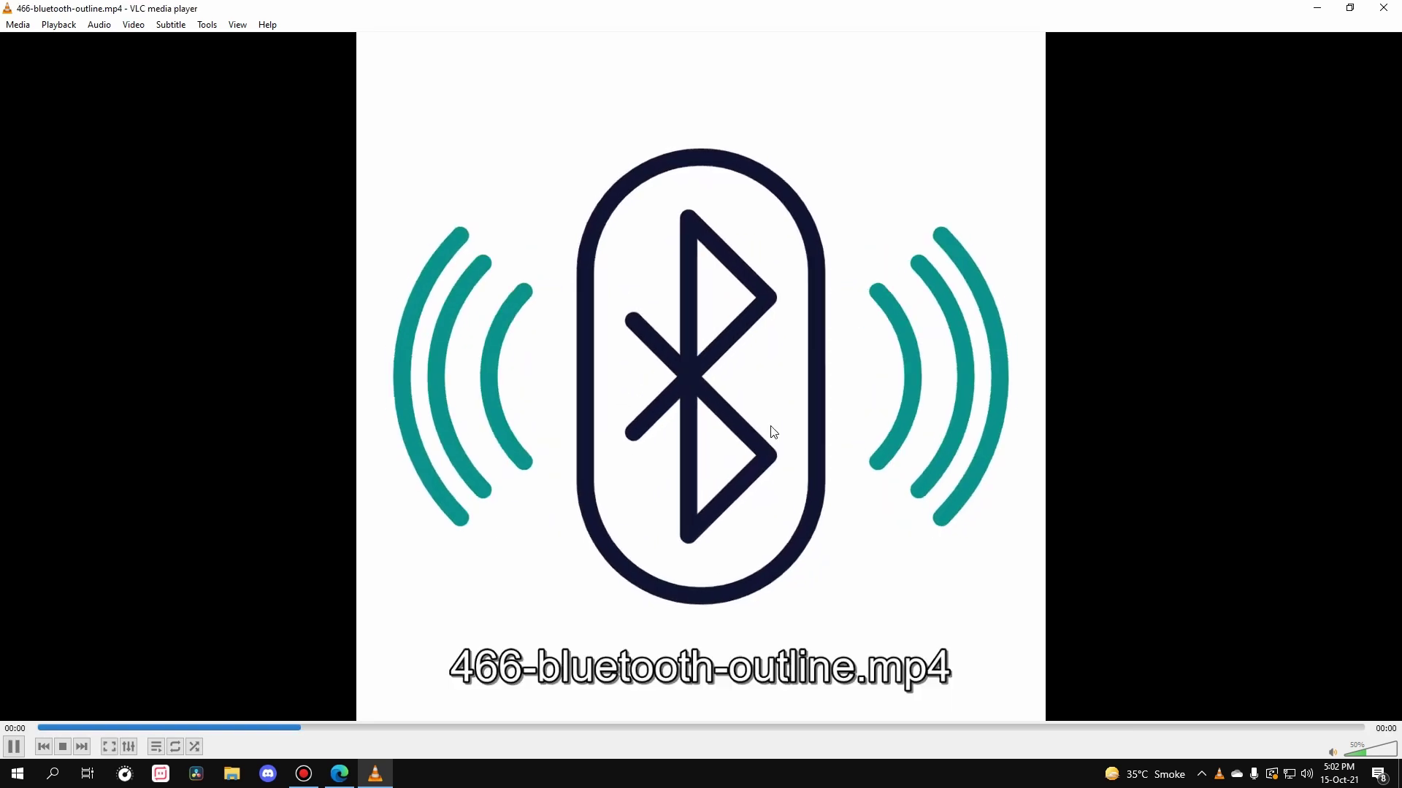
click(174, 747)
key(space)
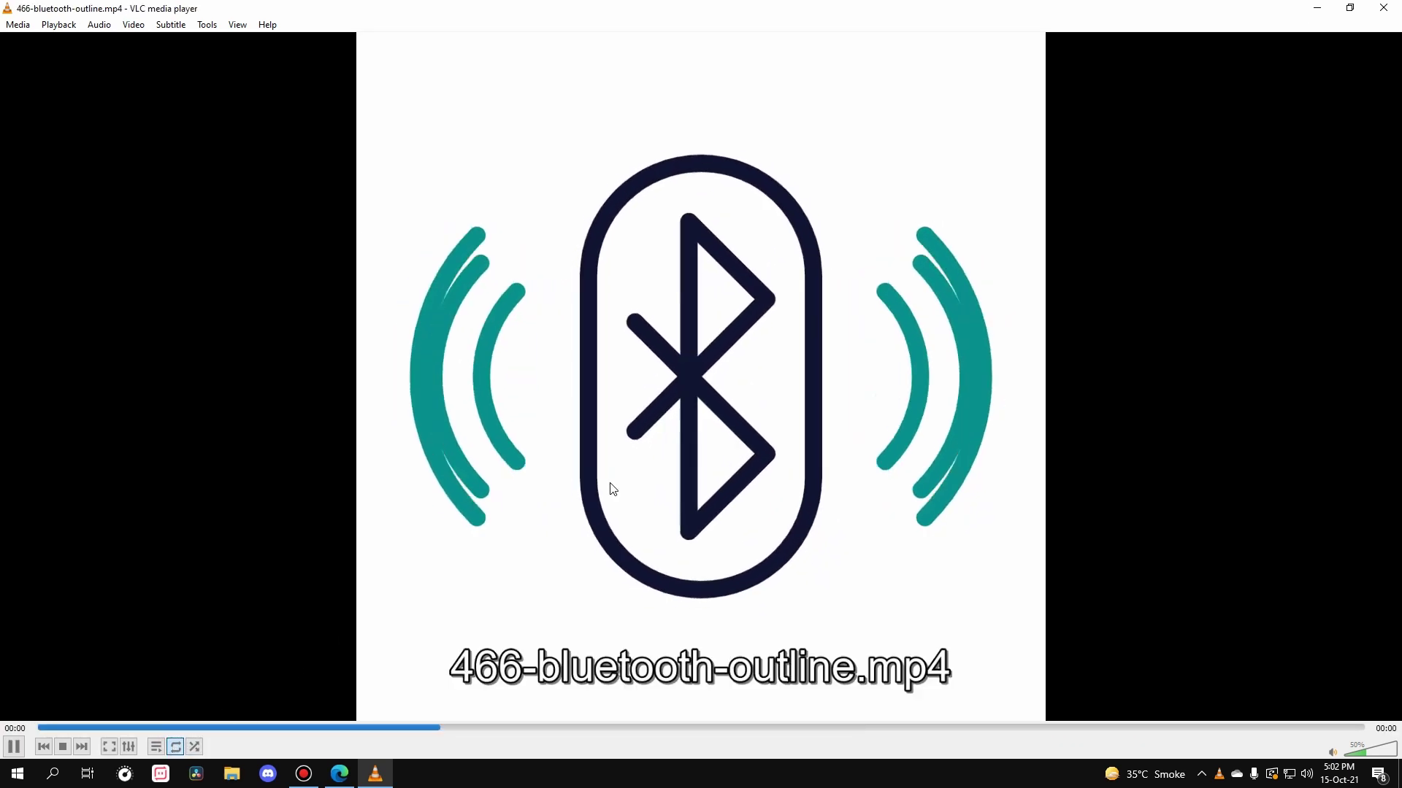
key(ctrl+q)
click(1299, 269)
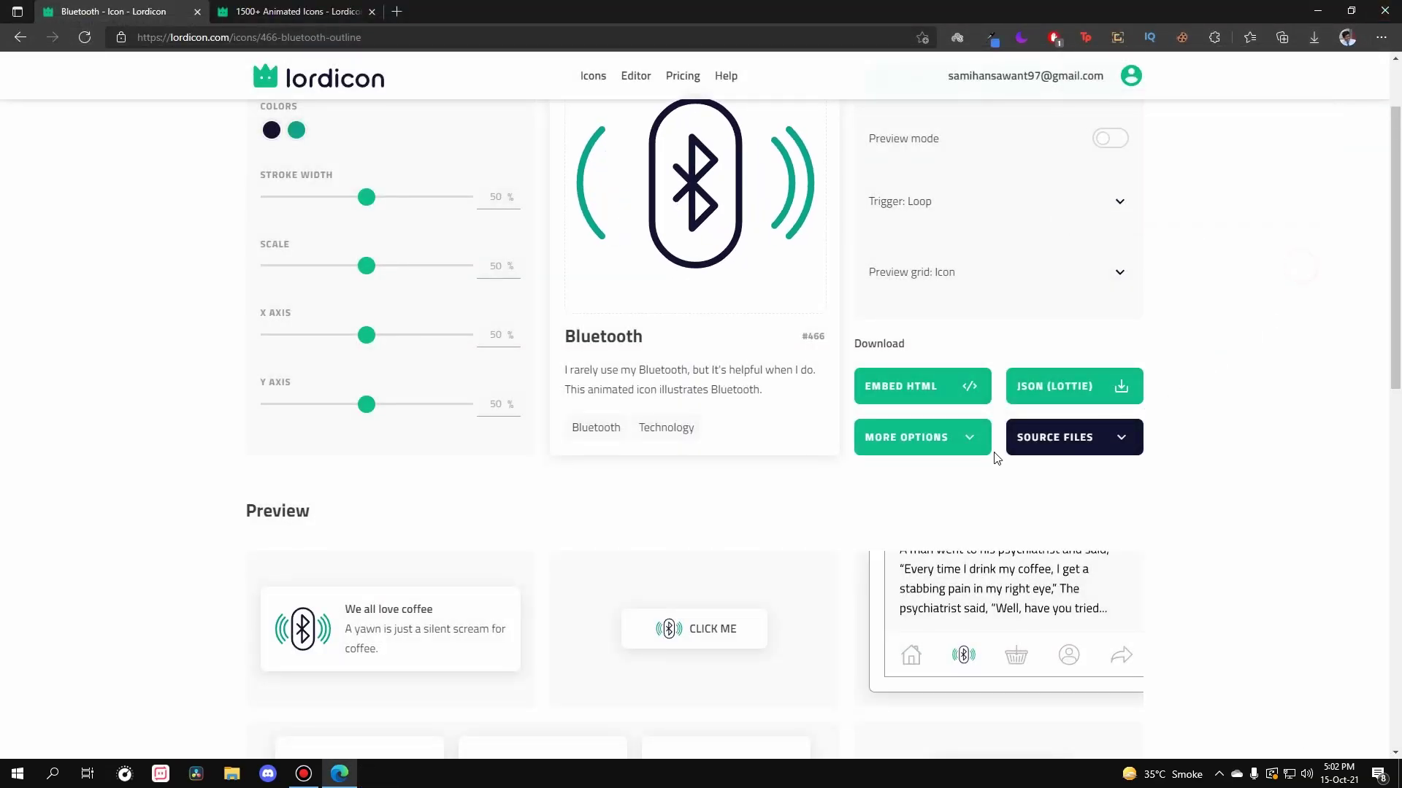
Step: Return to the HARDWARE collection and download all its icons as a zip archive
click(923, 437)
scroll(1144, 167, up, 2)
click(1131, 75)
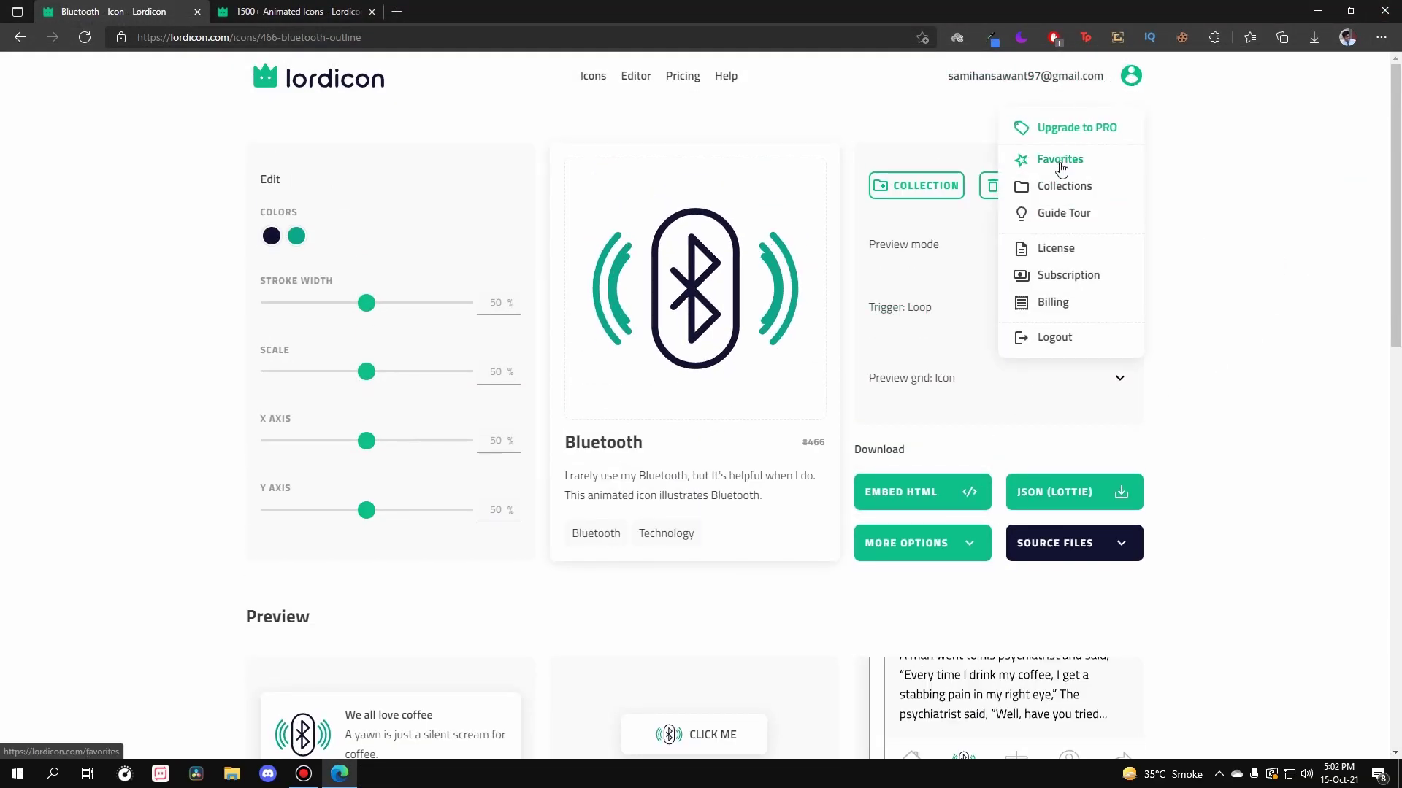
click(1032, 185)
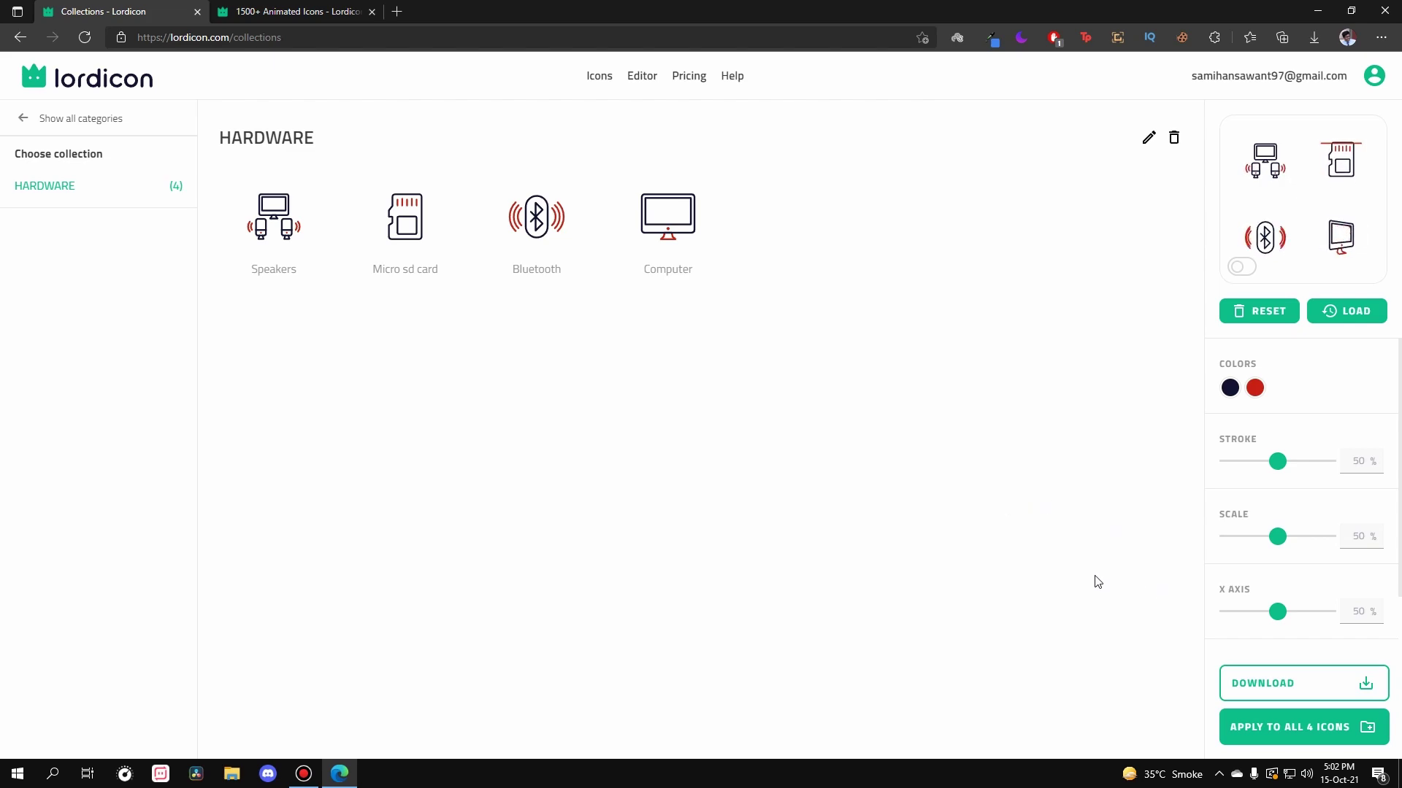
click(1241, 683)
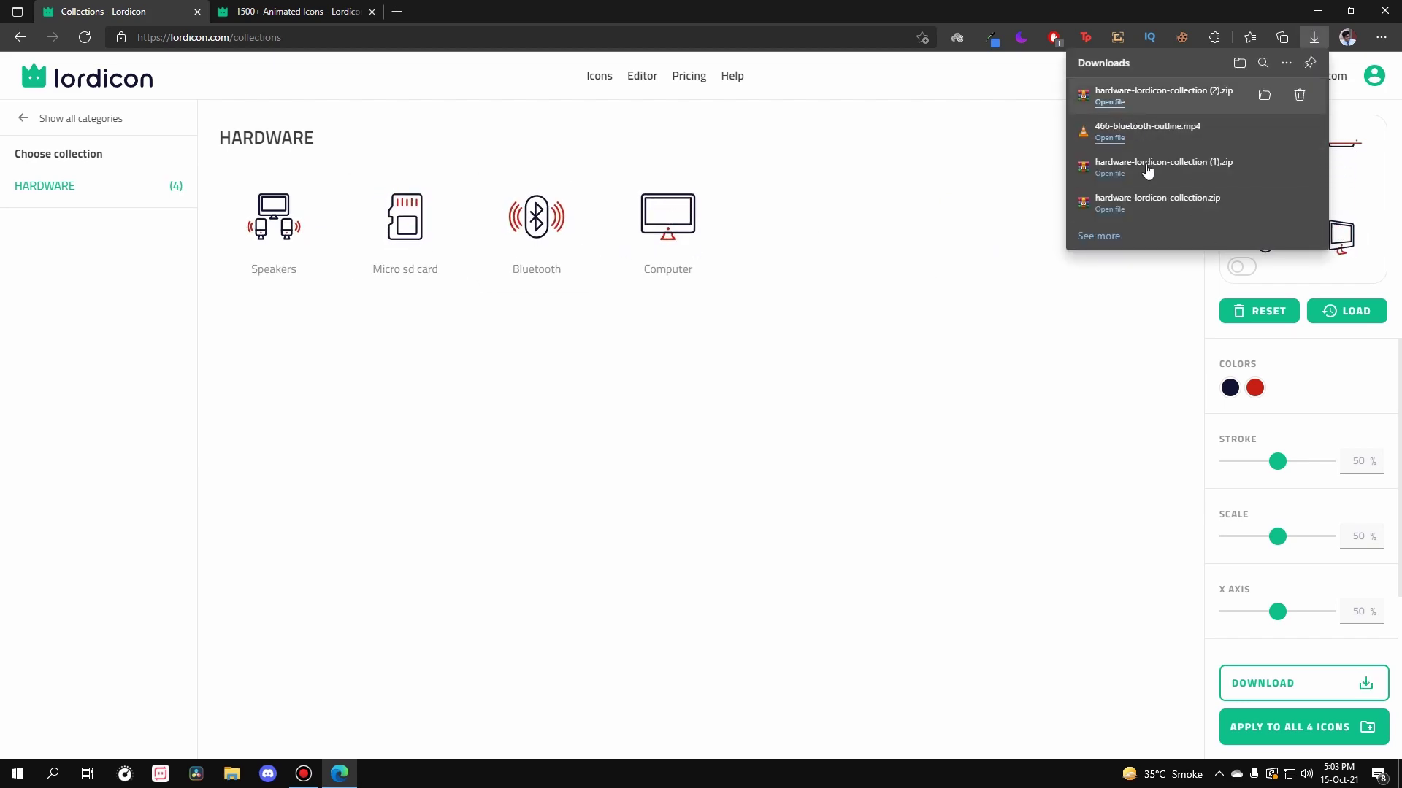
Step: Open hardware-lordicon-collection (2).zip in WinRAR, examine the icon file formats it contains, and switch back to the collection page
click(1110, 102)
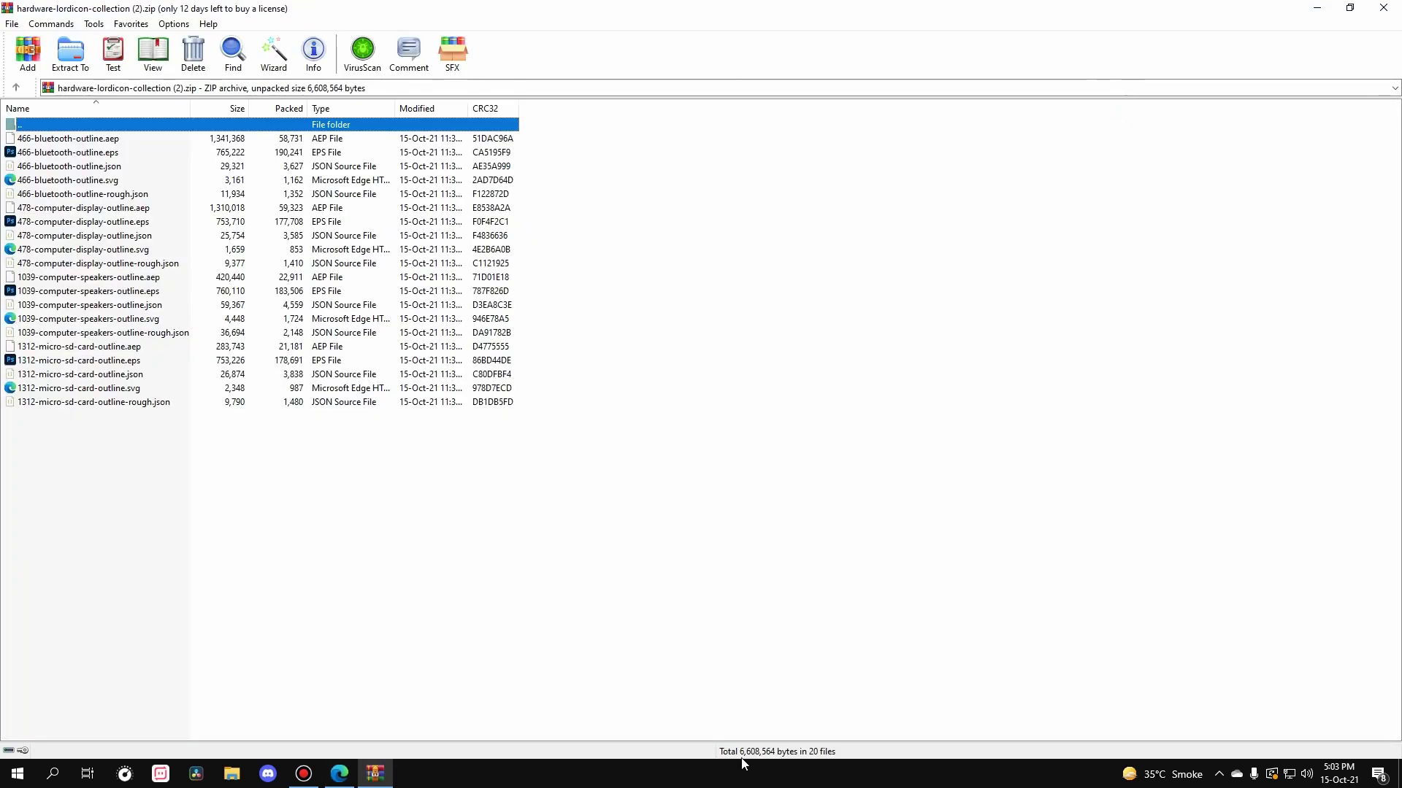
click(116, 234)
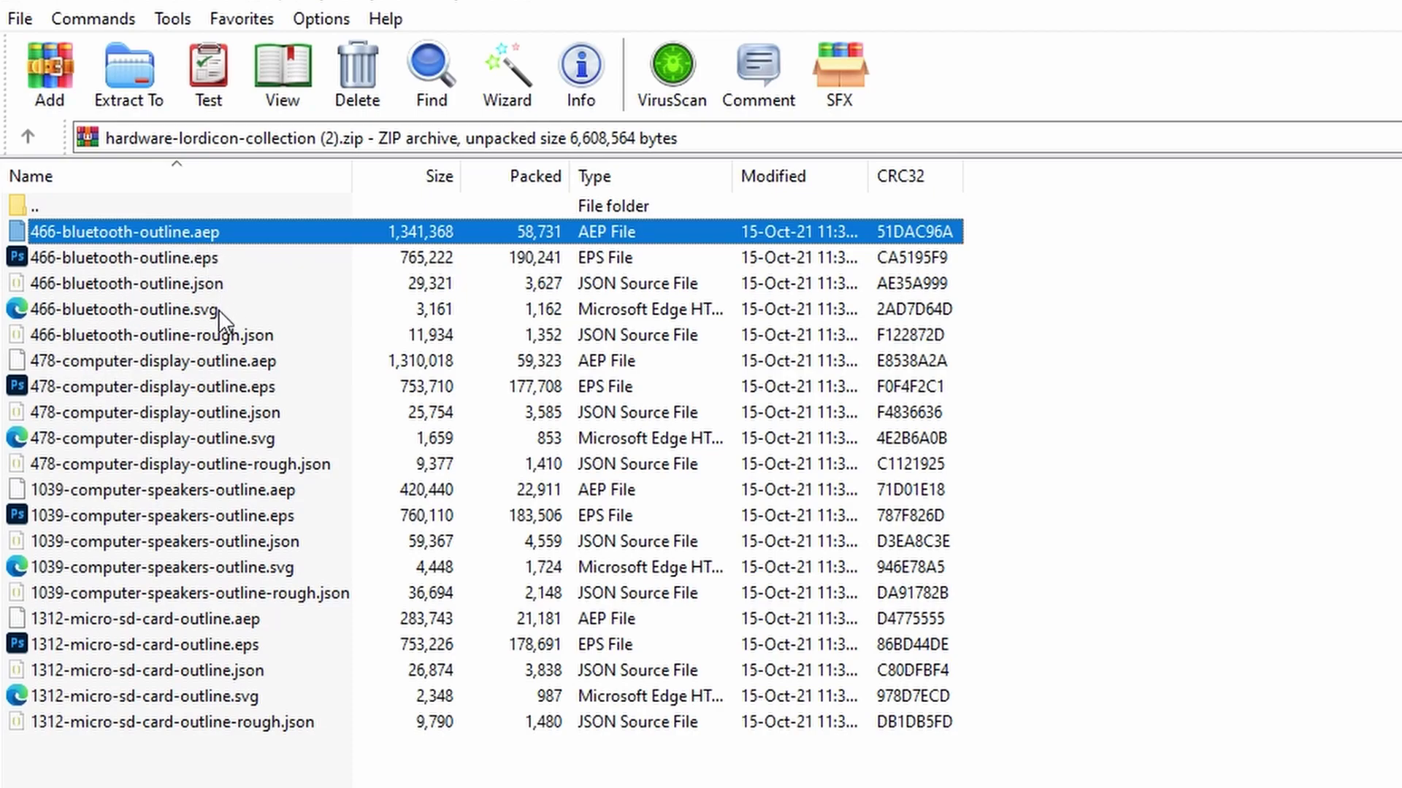
click(146, 338)
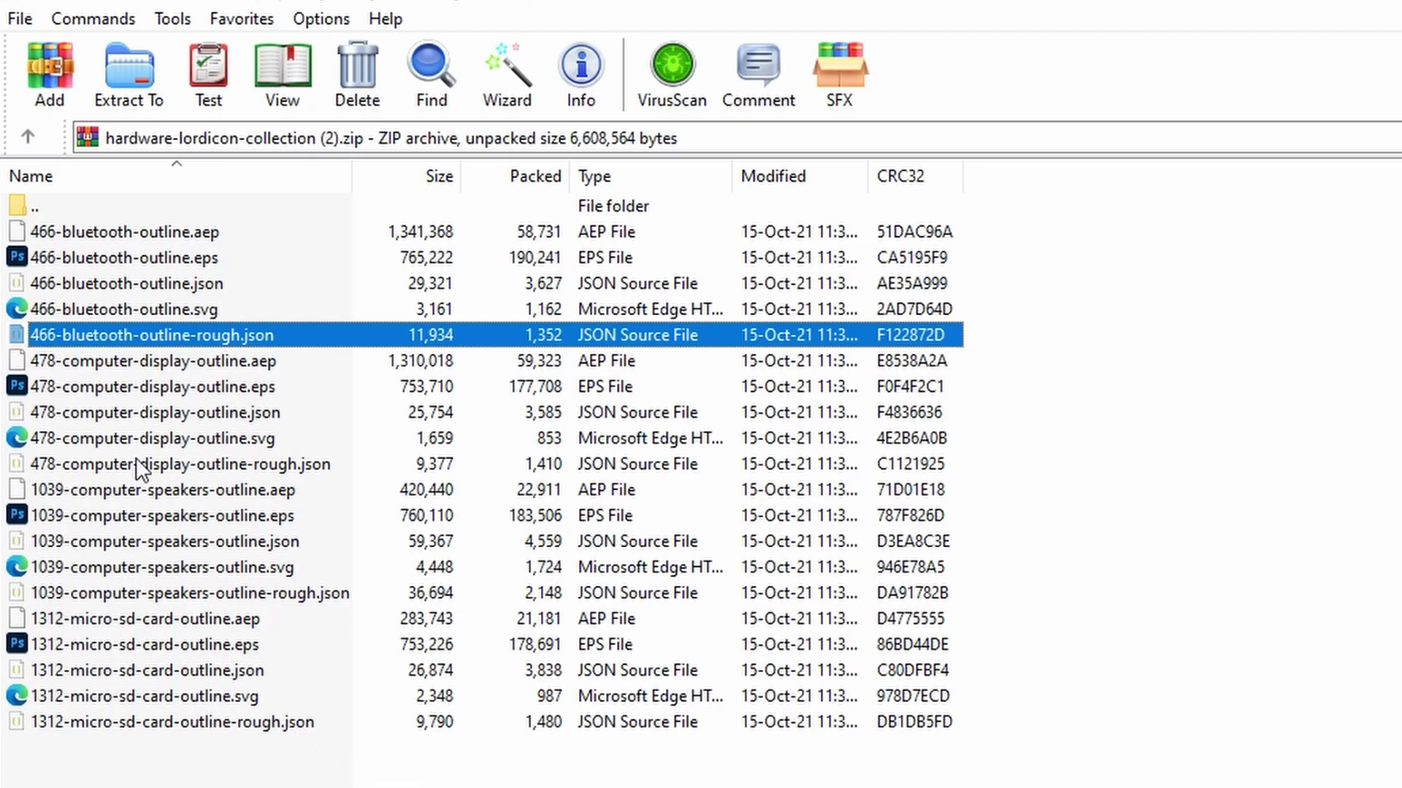
key(alt+Tab)
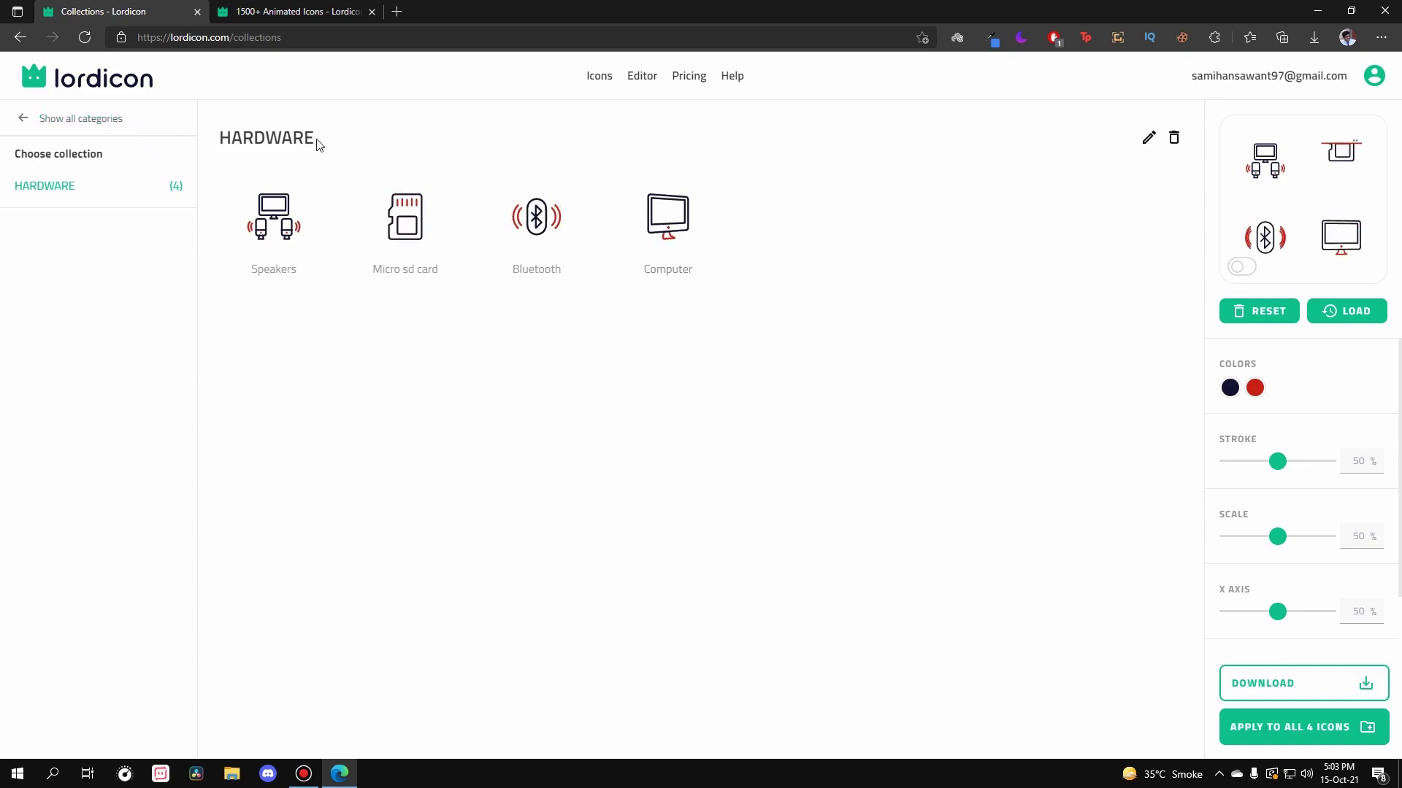
Step: Leave the HARDWARE collection and read the Free License Breakdown and PRO License Breakdown in the Help Center
click(145, 120)
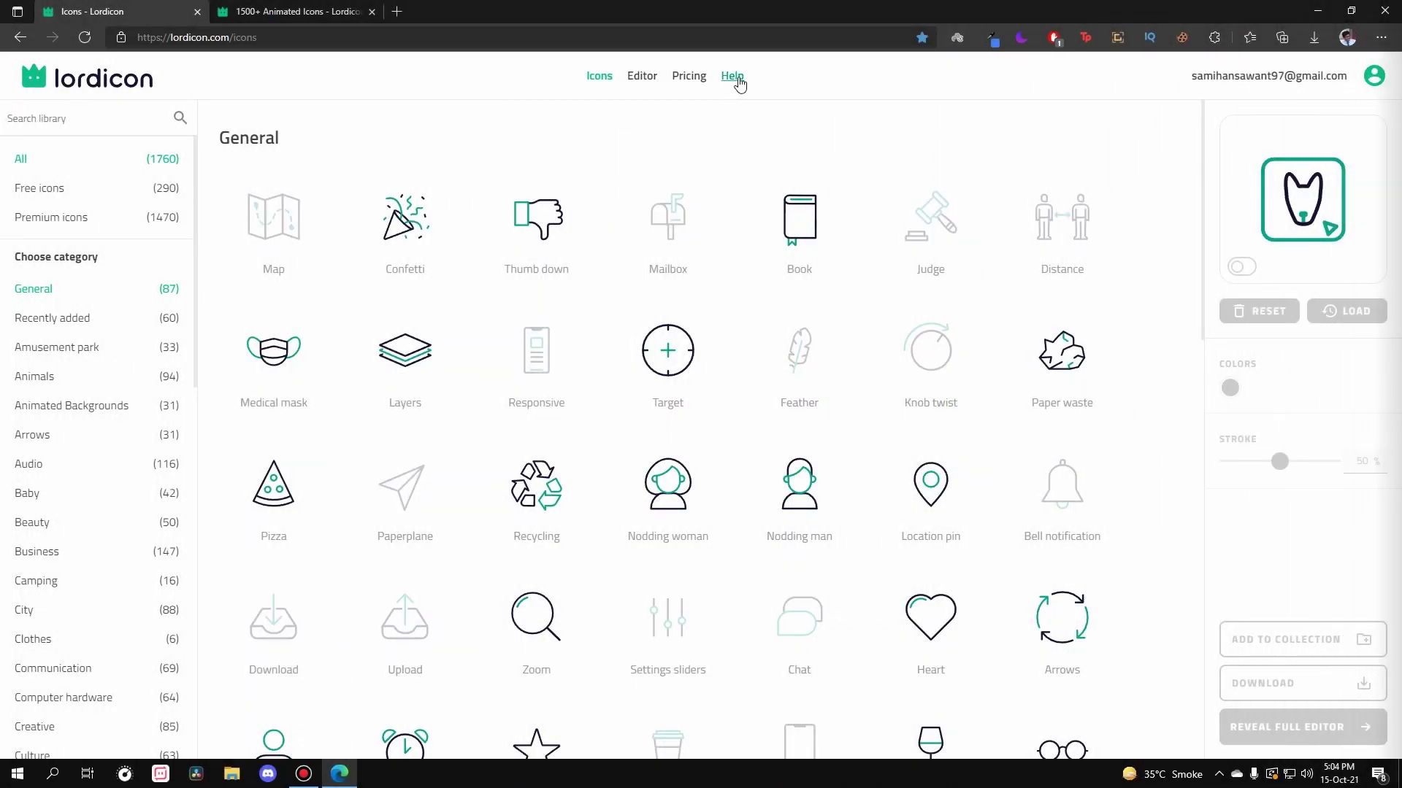
click(734, 77)
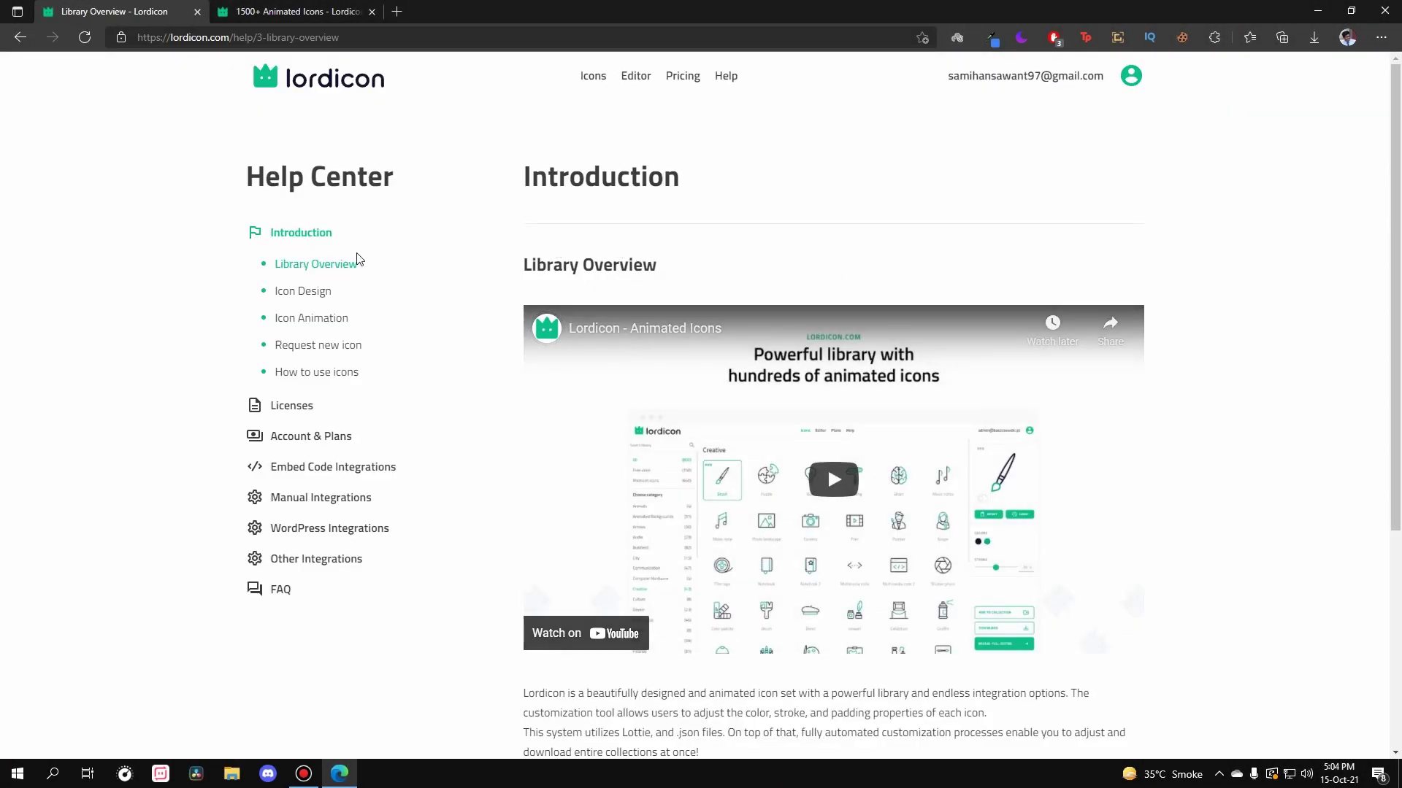
click(276, 408)
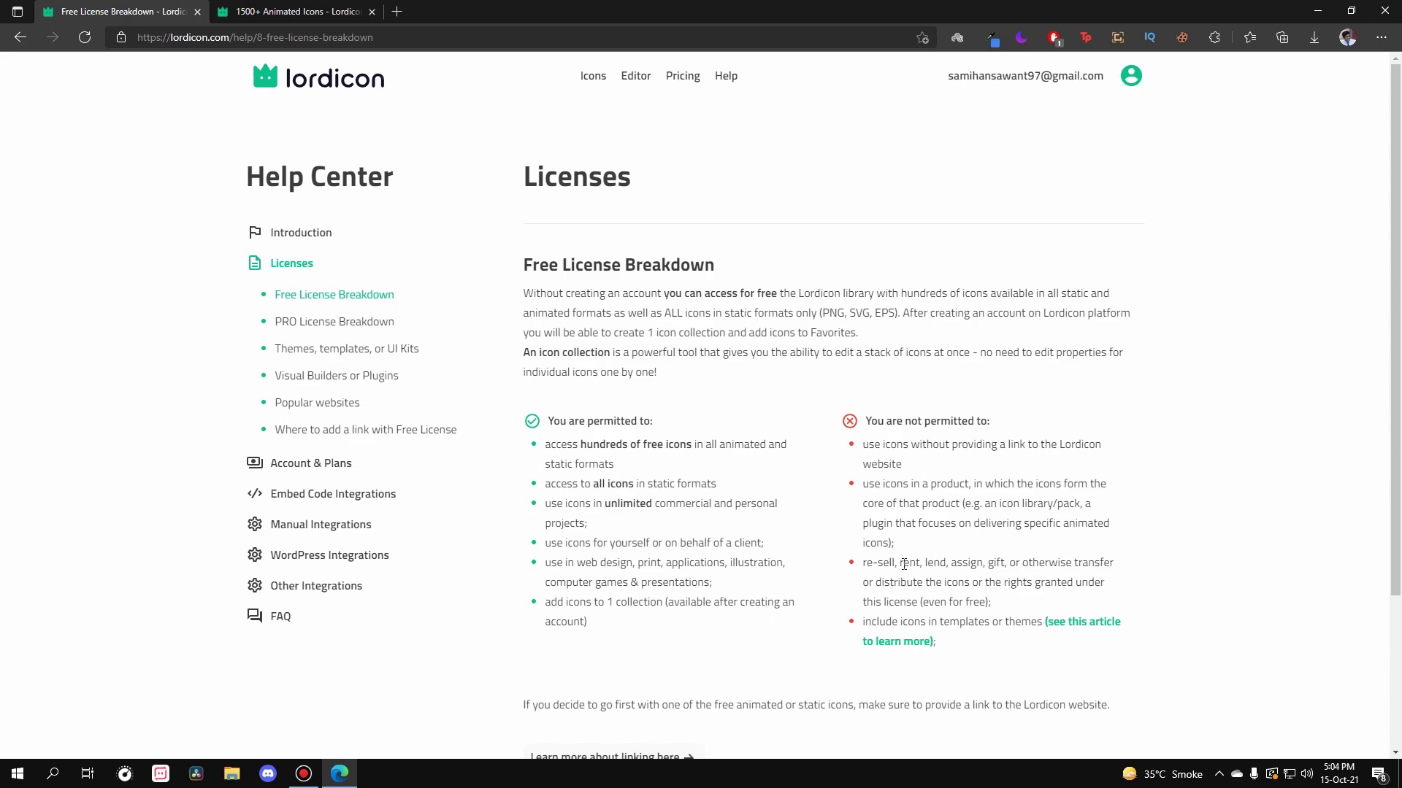
scroll(990, 577, down, 3)
scroll(985, 579, up, 3)
click(330, 321)
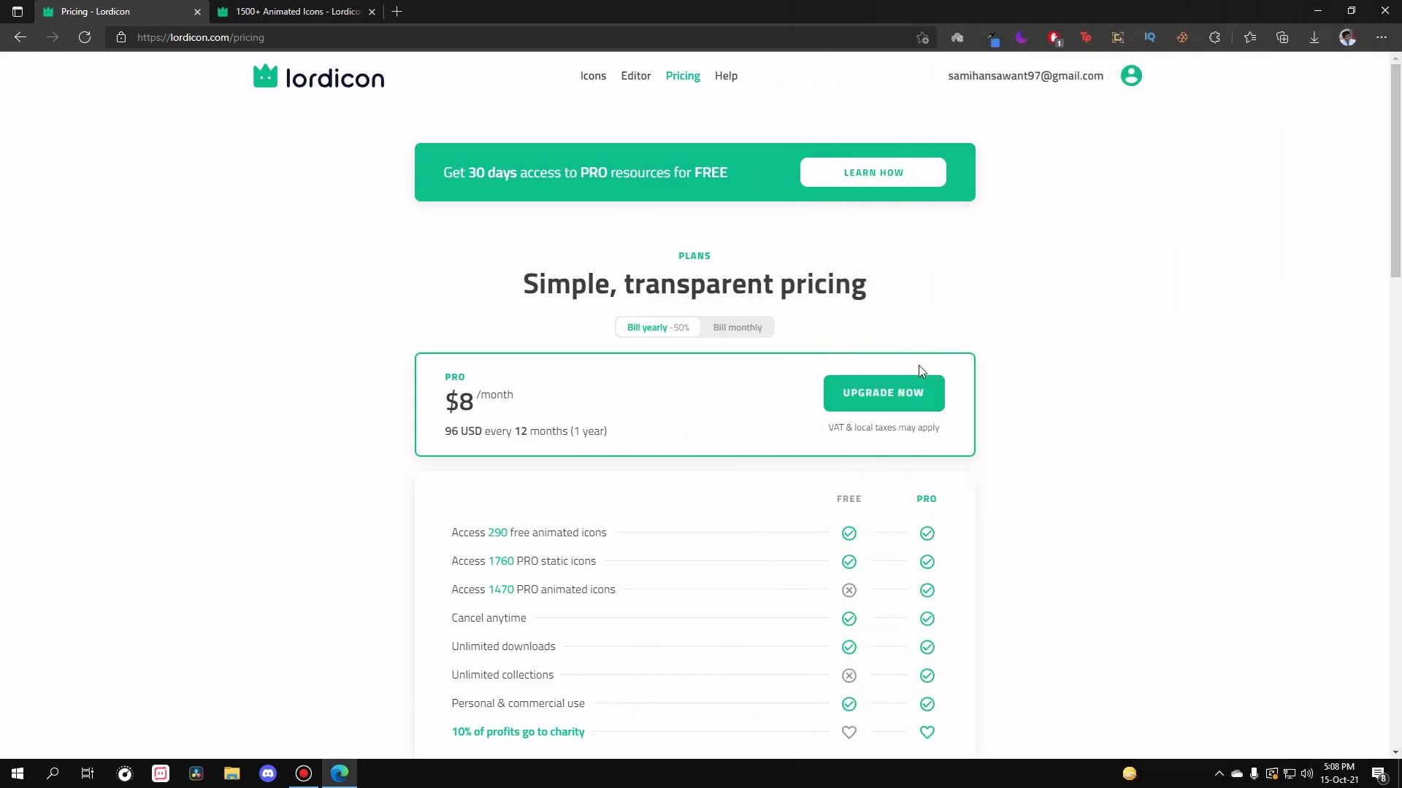
Step: Compare monthly and yearly billing and the Free and PRO plan features on the pricing page, and return to the icon library
click(744, 330)
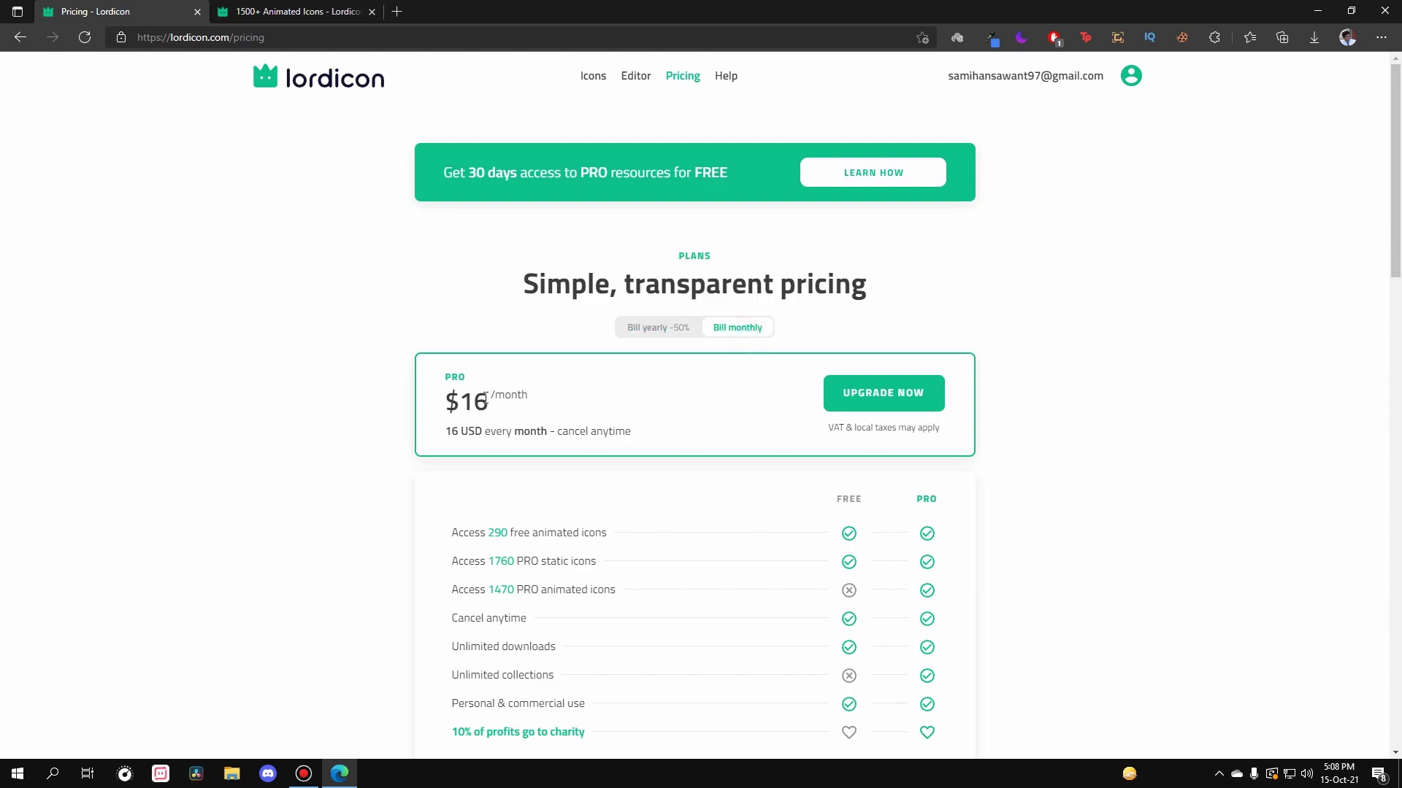
click(681, 330)
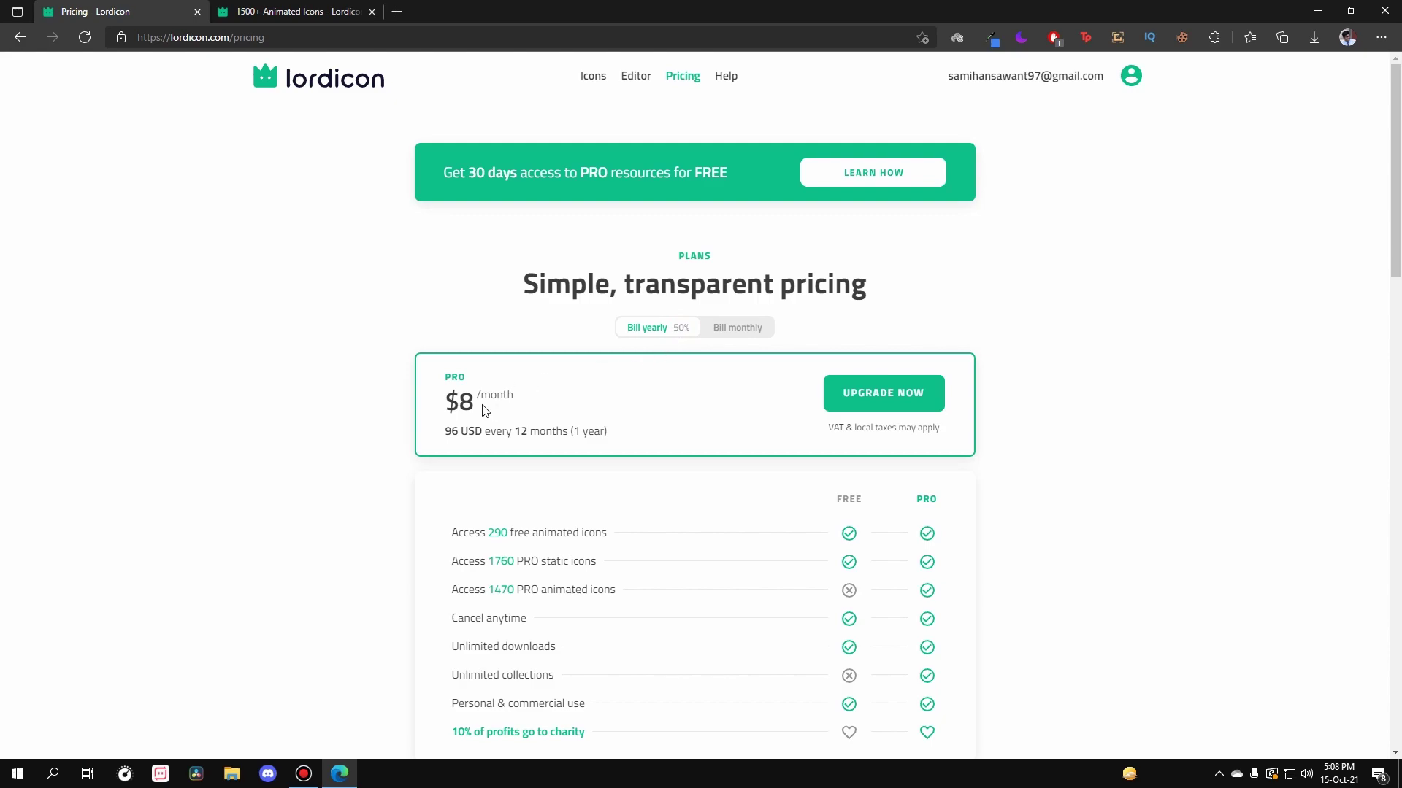
scroll(485, 407, down, 7)
scroll(577, 407, up, 5)
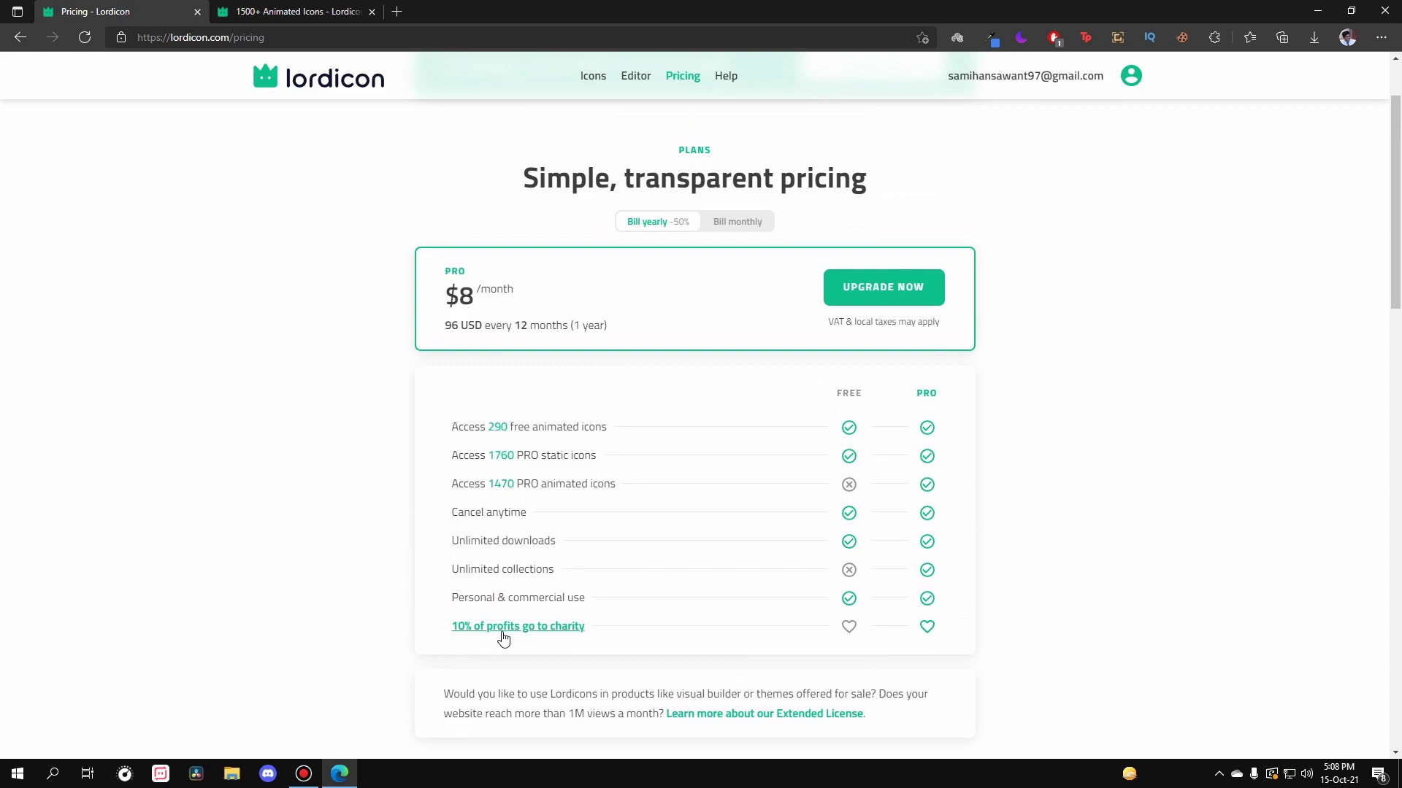
scroll(504, 637, down, 3)
scroll(545, 457, up, 2)
scroll(737, 476, down, 2)
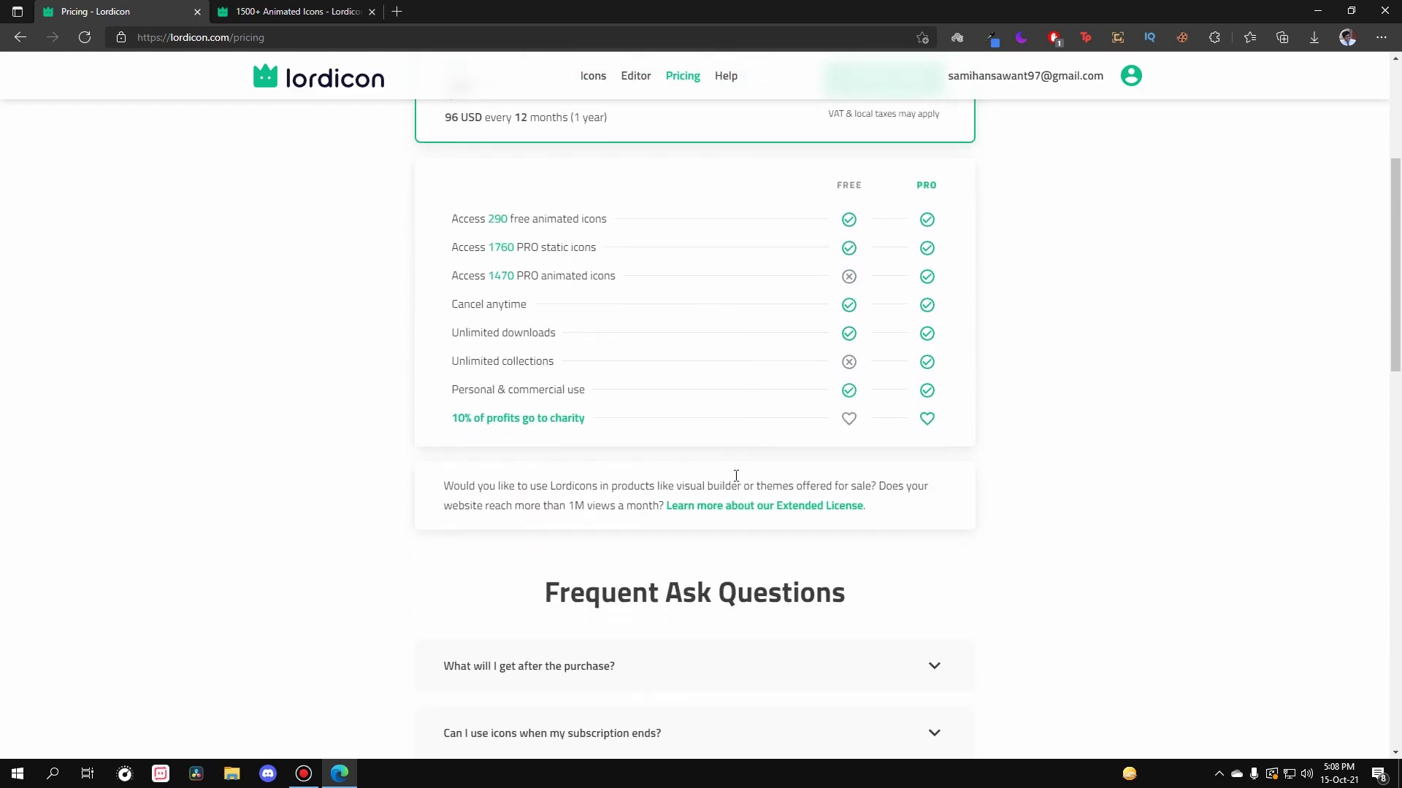
scroll(712, 511, up, 3)
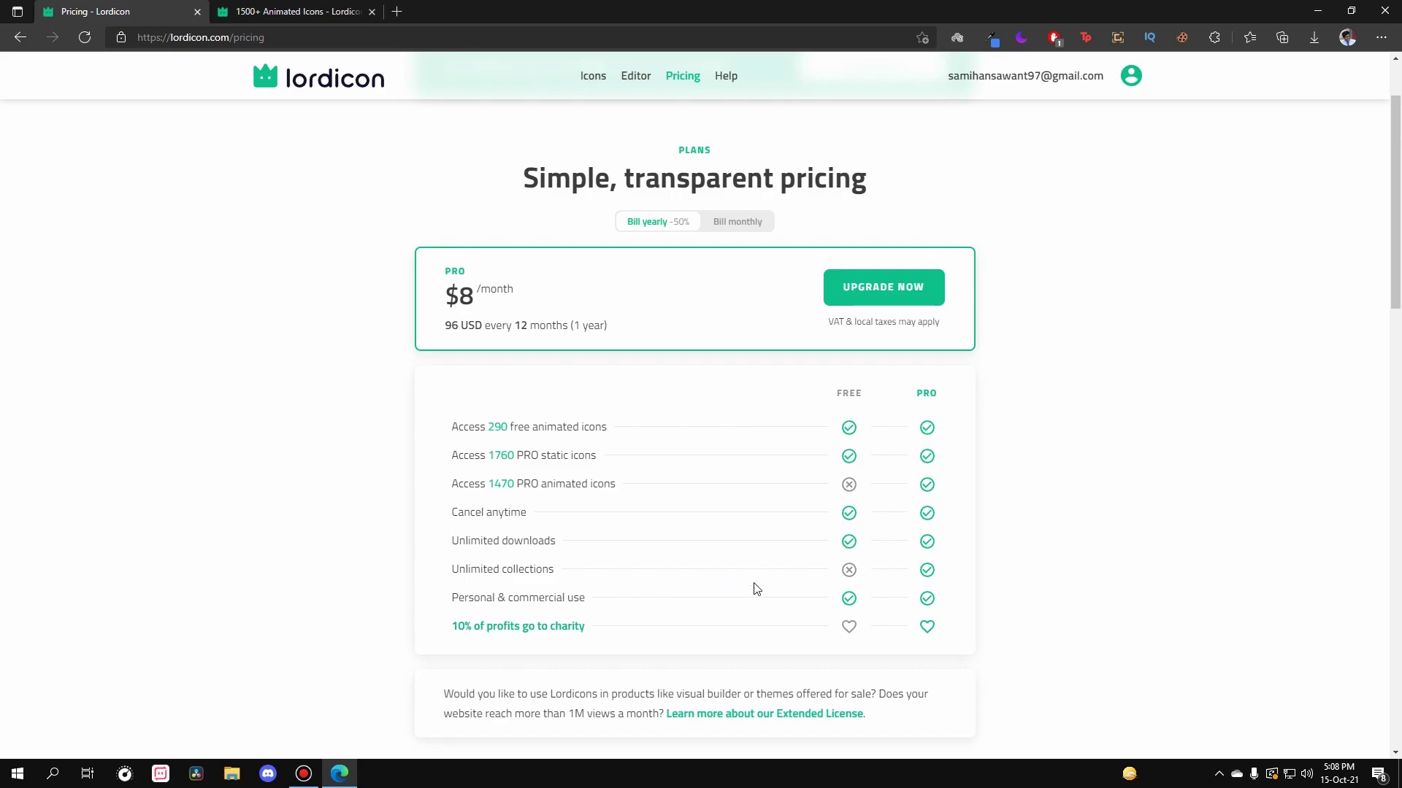
scroll(775, 577, down, 5)
scroll(776, 635, up, 6)
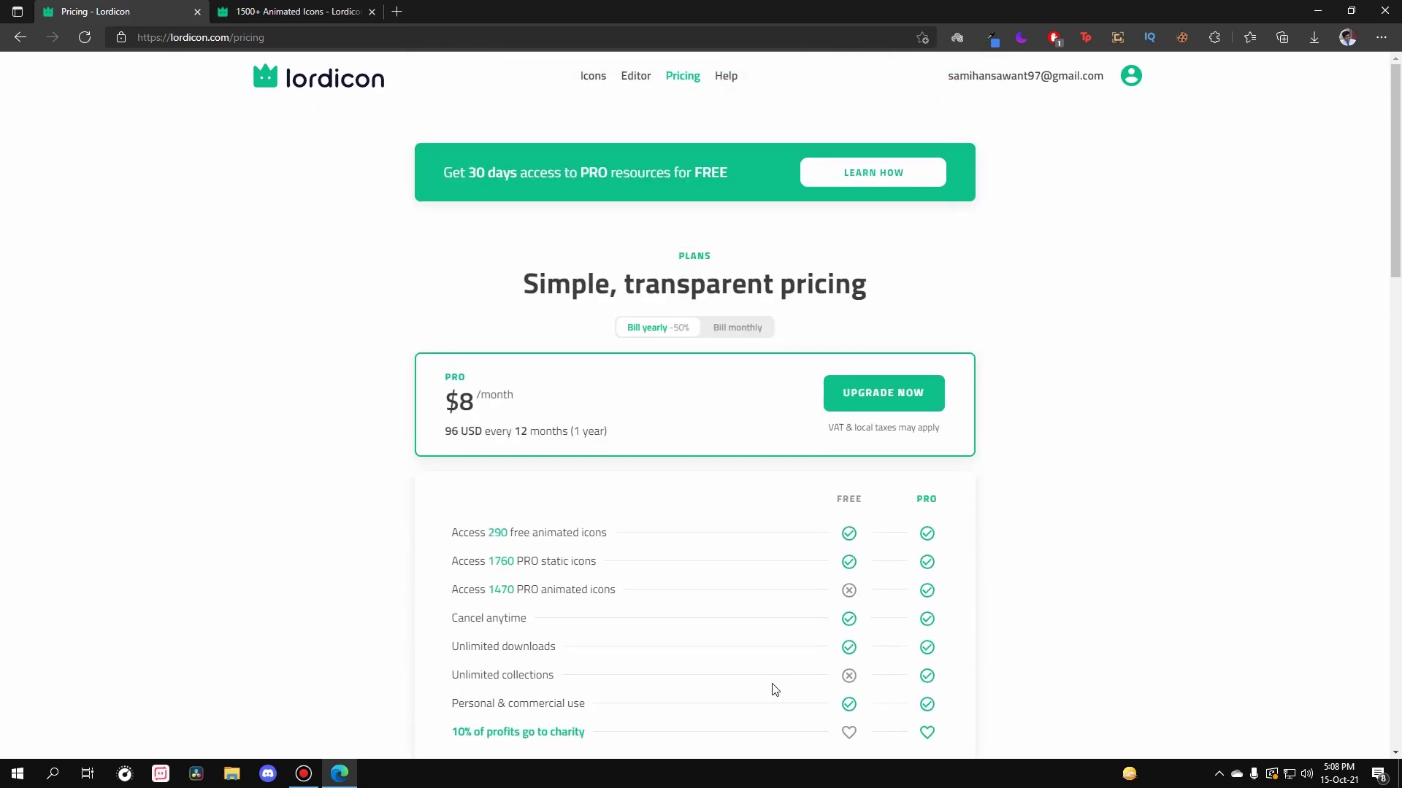
click(593, 76)
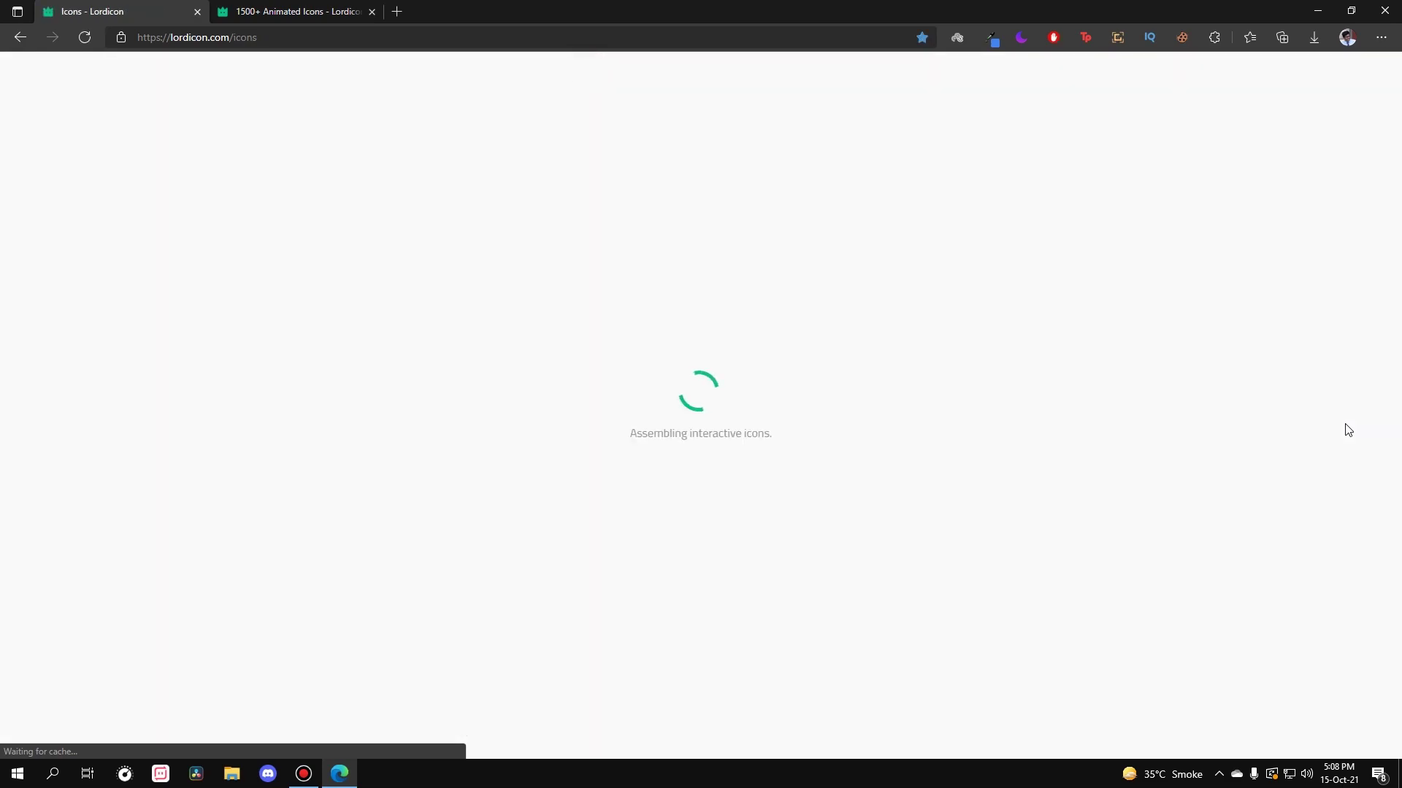